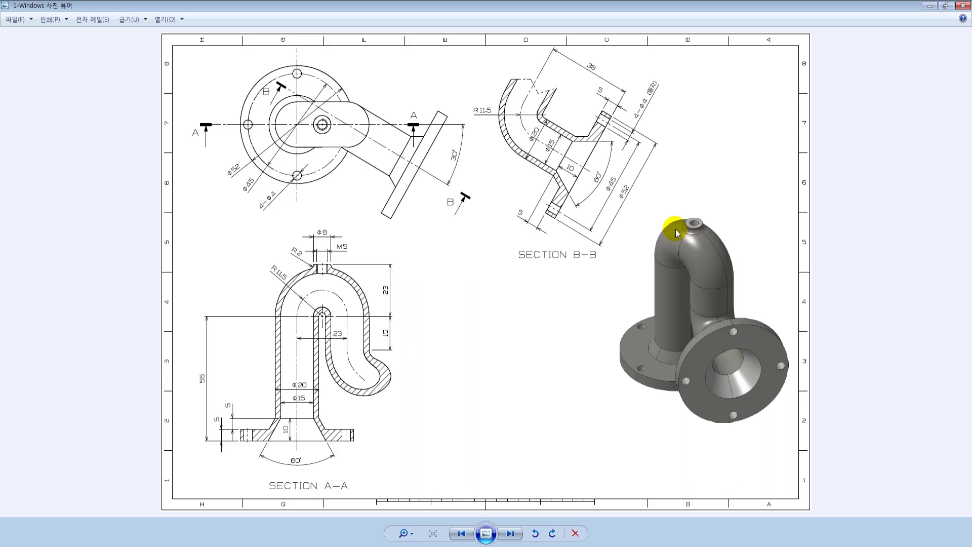
Switch to the CAD part and create the main planes on the UCS10_1 coordinate system.
click(181, 545)
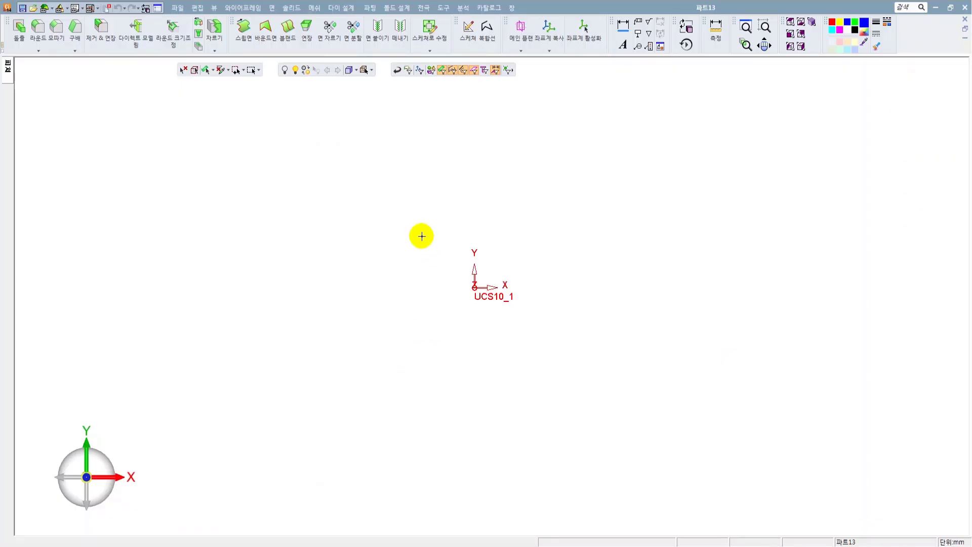
click(520, 31)
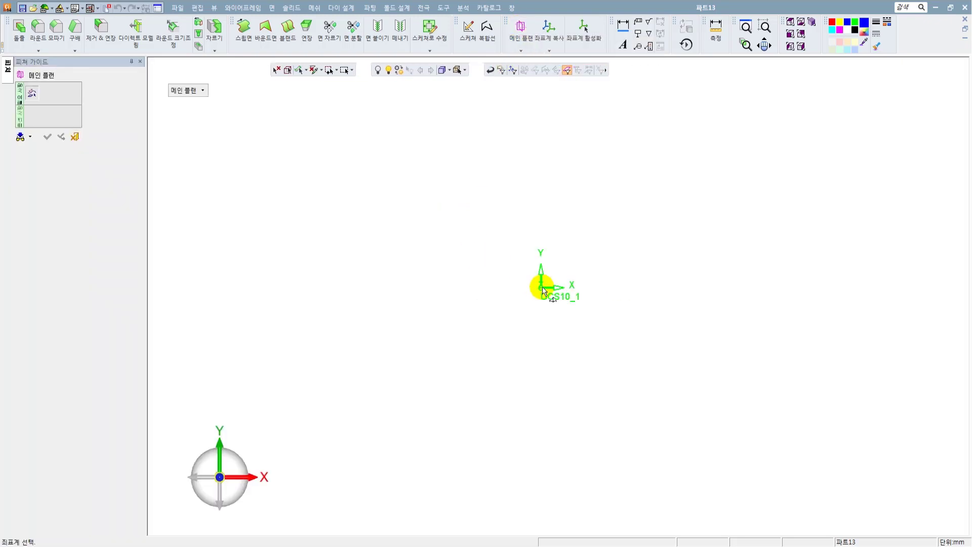
click(540, 280)
click(47, 137)
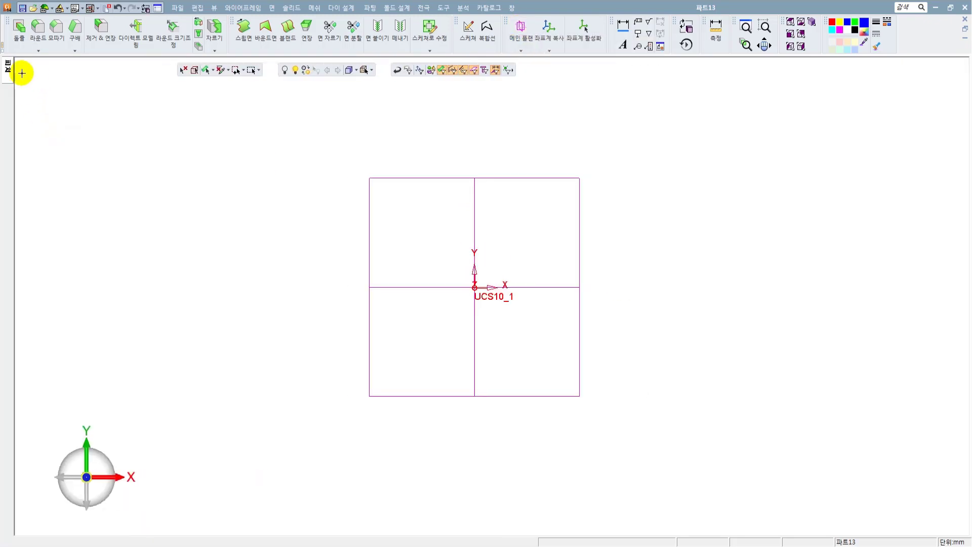
click(129, 64)
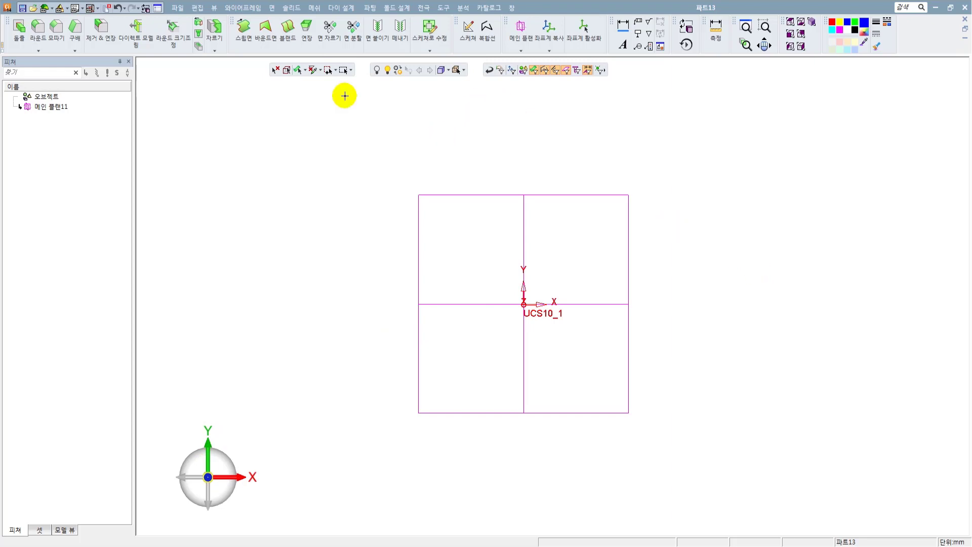
Start a sketch on the horizontal XY main plane.
click(246, 9)
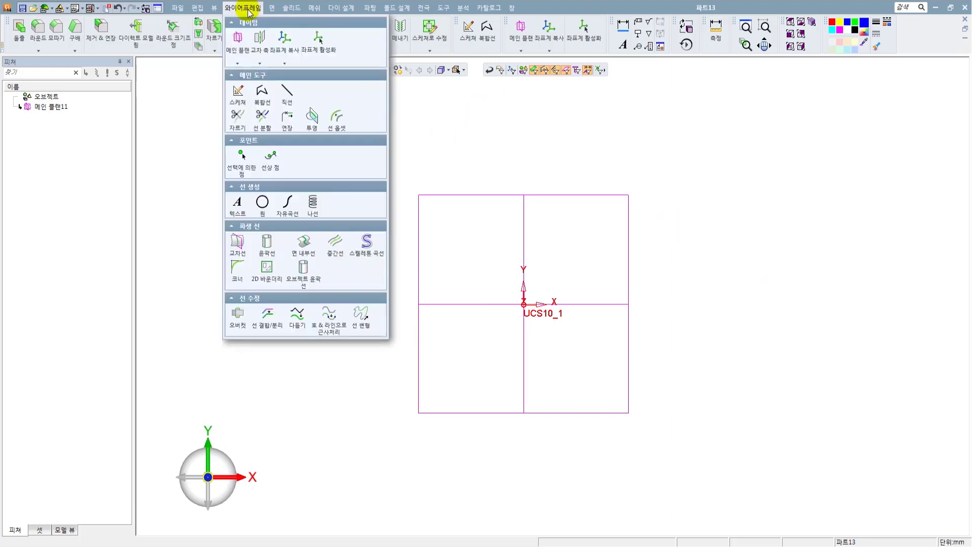
click(236, 92)
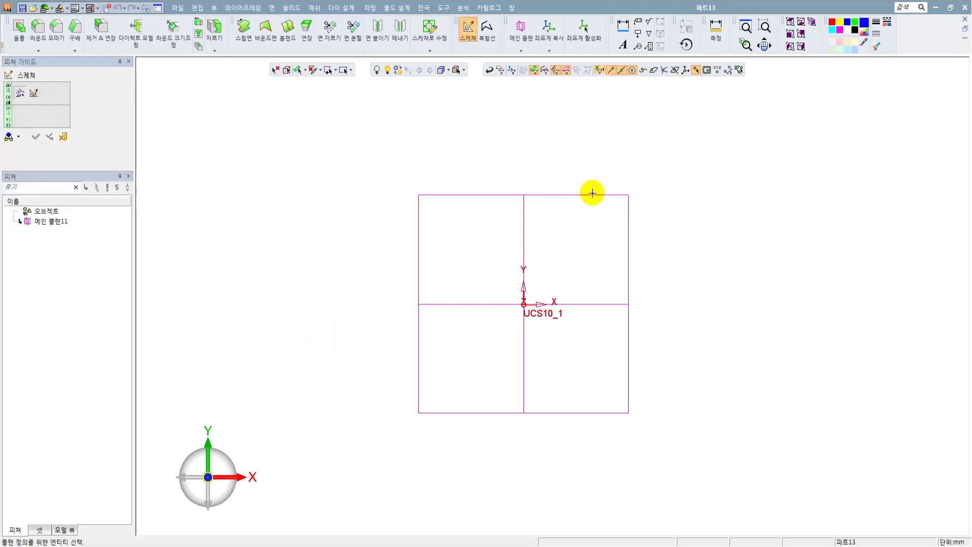
click(594, 199)
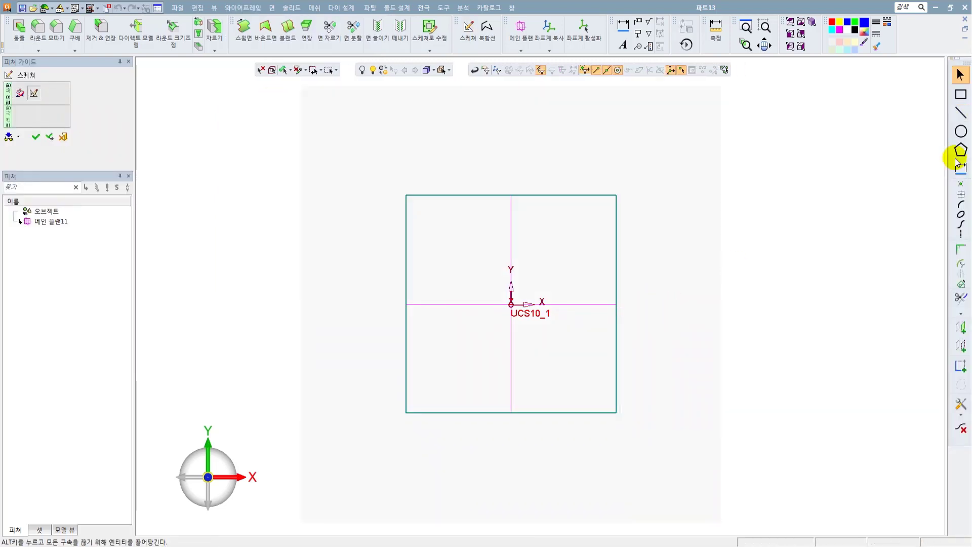
Draw a circle with a diameter of 52 mm centred on the origin and finish the sketch.
click(960, 132)
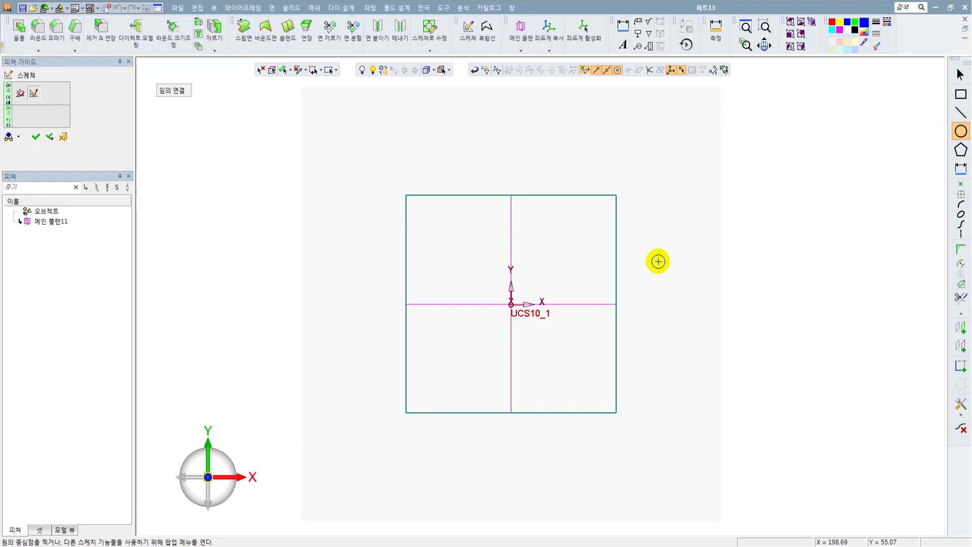
click(170, 92)
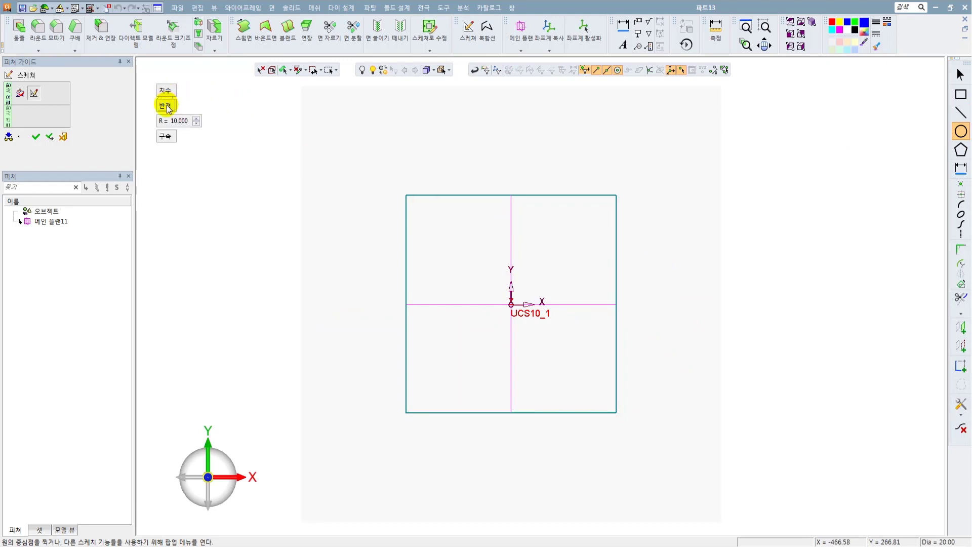
click(166, 106)
text(52)
key(Return)
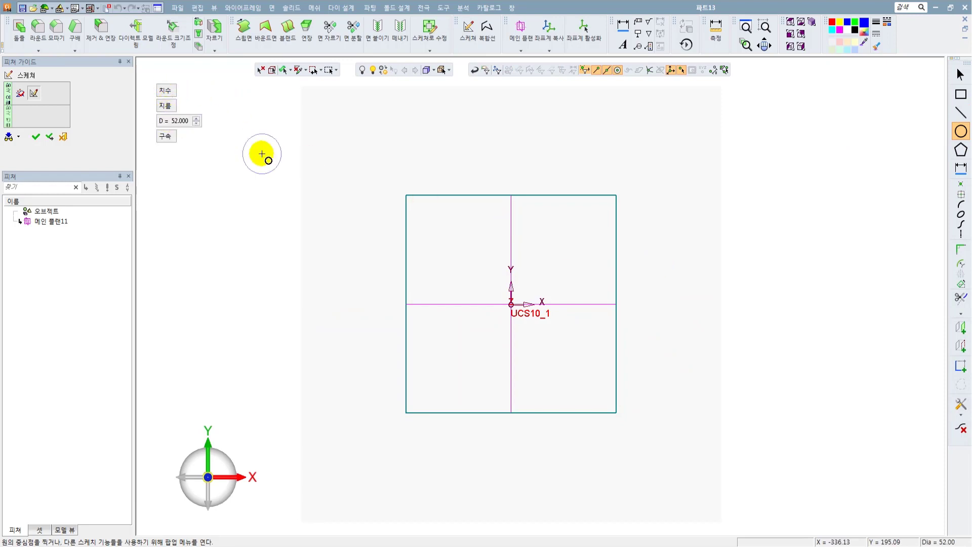
scroll(519, 298, up, 3)
click(496, 297)
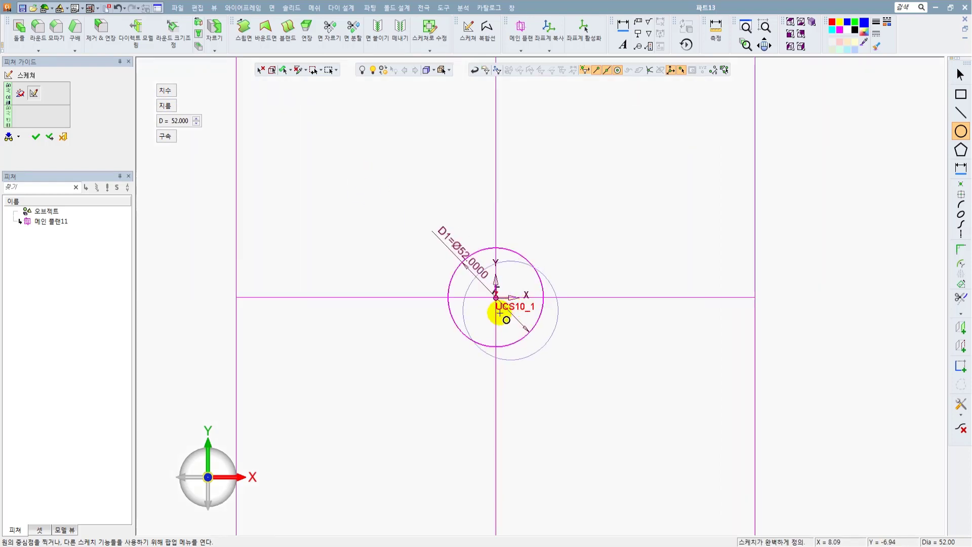
scroll(504, 292, down, 2)
scroll(507, 287, up, 5)
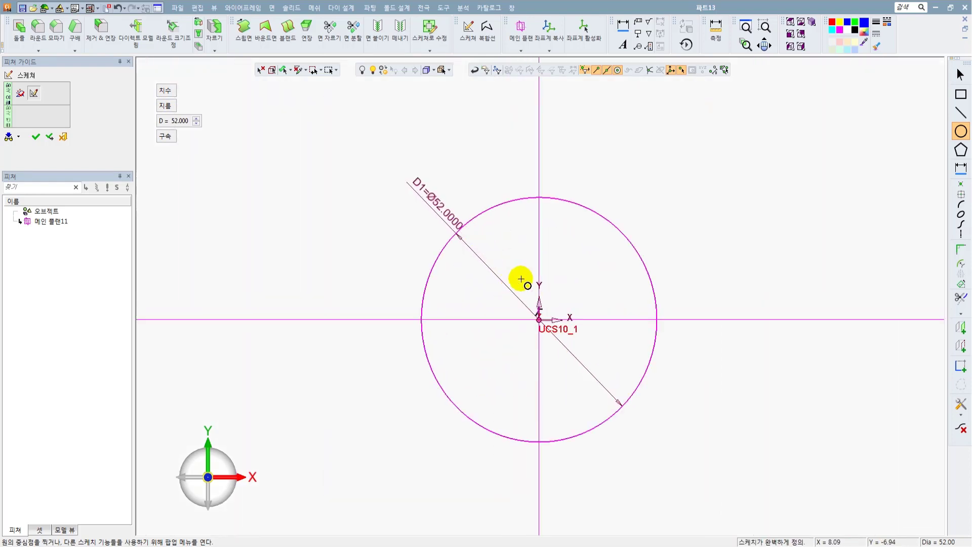
click(36, 136)
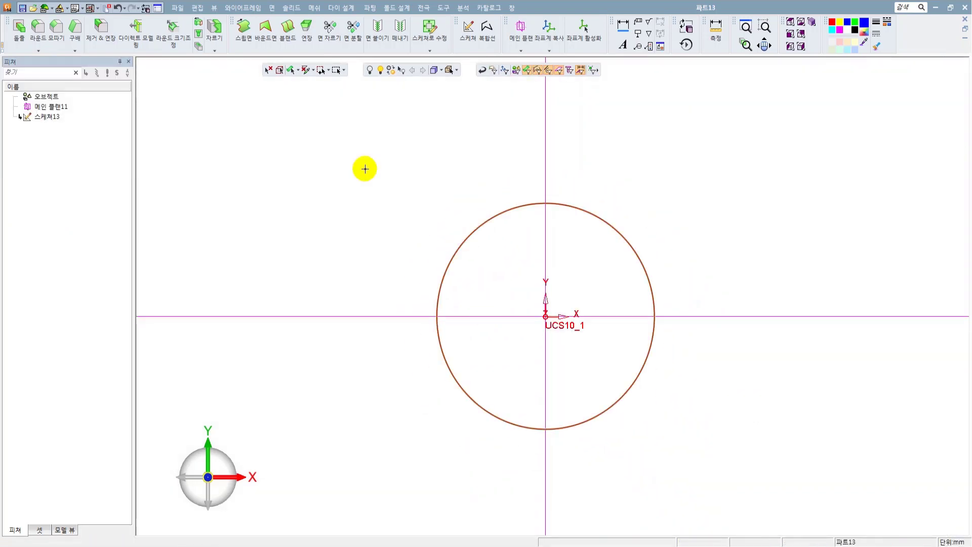
Extrude the circle 5 mm upward as a new solid flange disc.
click(292, 7)
click(297, 38)
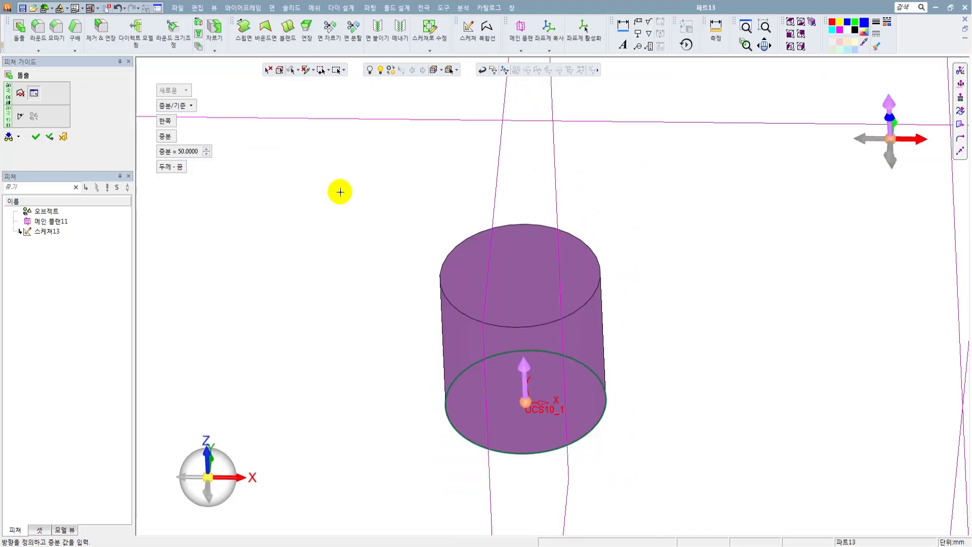
click(178, 151)
text(5)
key(Return)
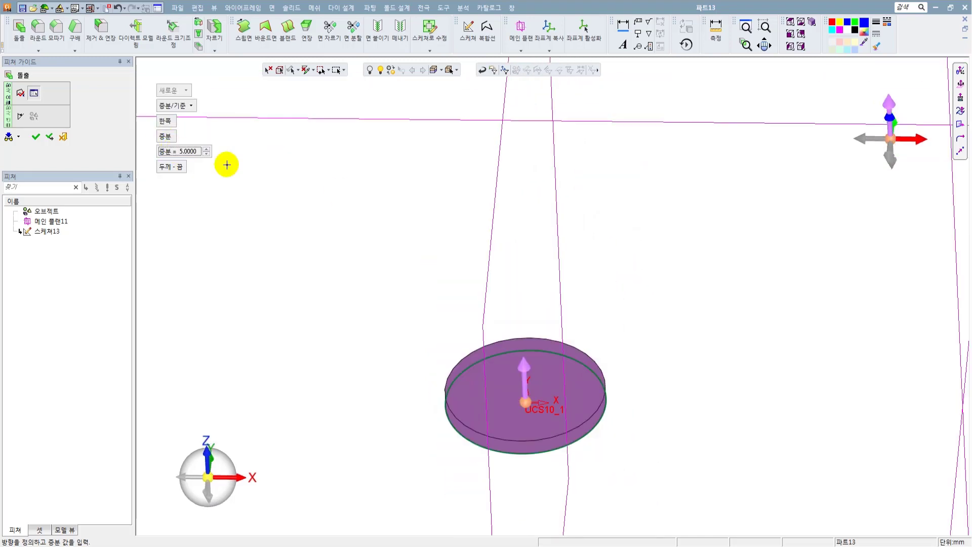
right_click(611, 293)
click(611, 293)
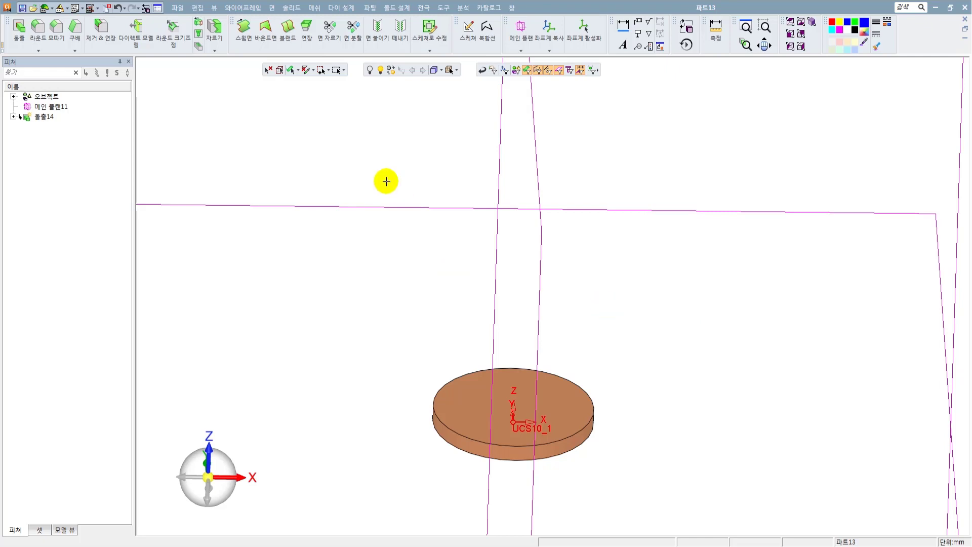
click(291, 8)
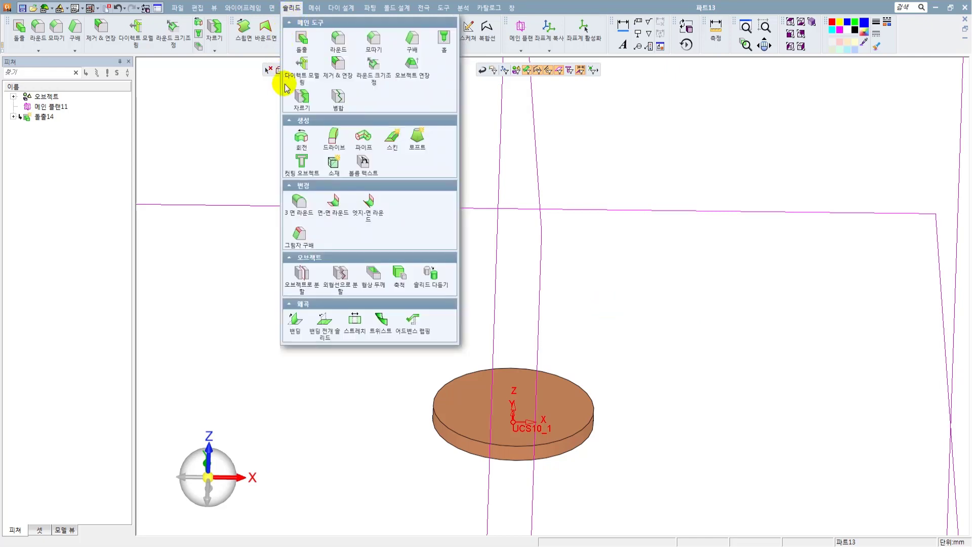
click(363, 136)
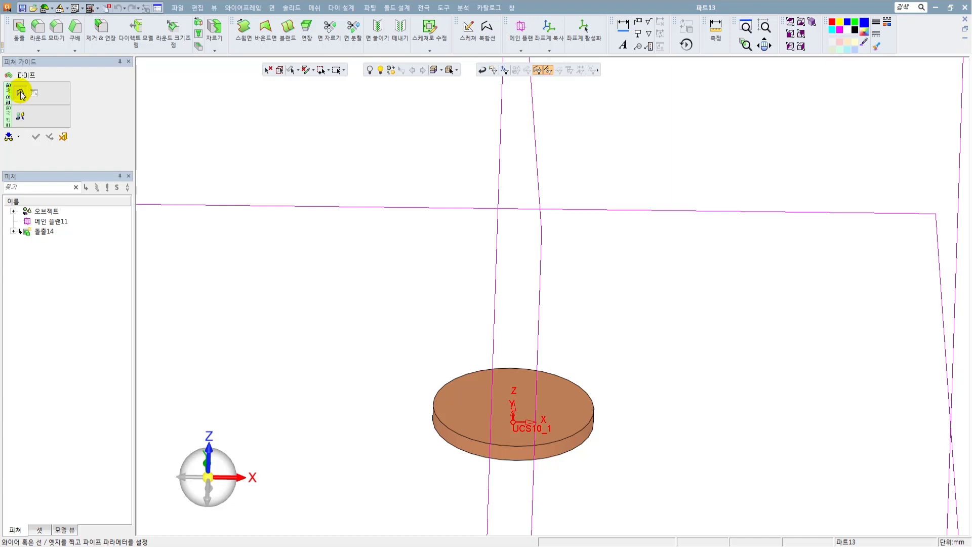
click(62, 136)
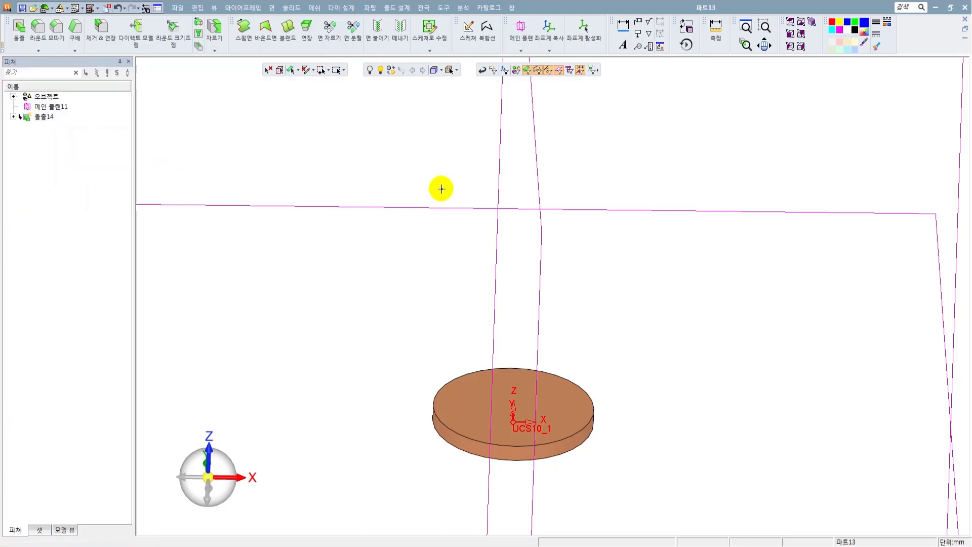
Start a new sketch on the vertical XZ main plane for the pipe path.
middle_drag(460, 282, 440, 313)
scroll(498, 304, down, 3)
middle_drag(499, 304, 505, 311)
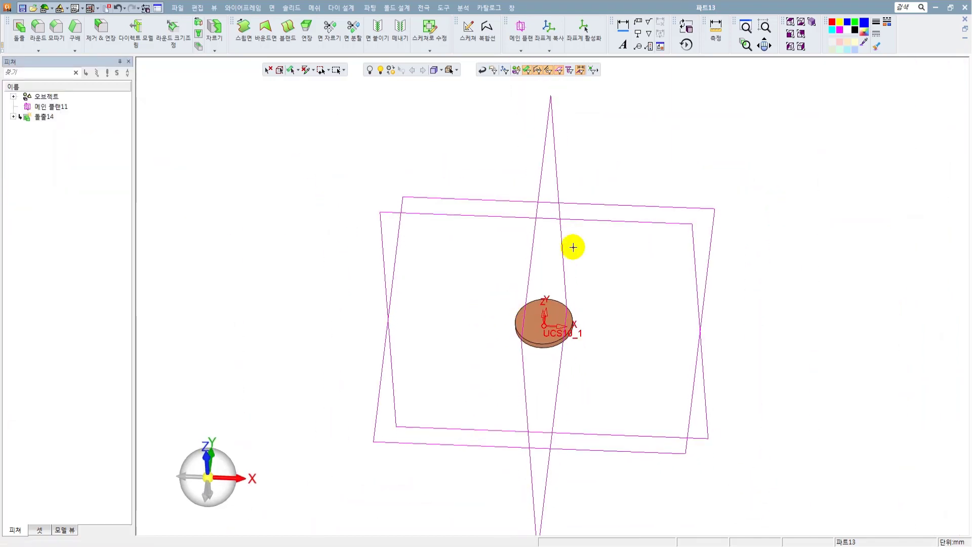
right_click(654, 159)
click(674, 161)
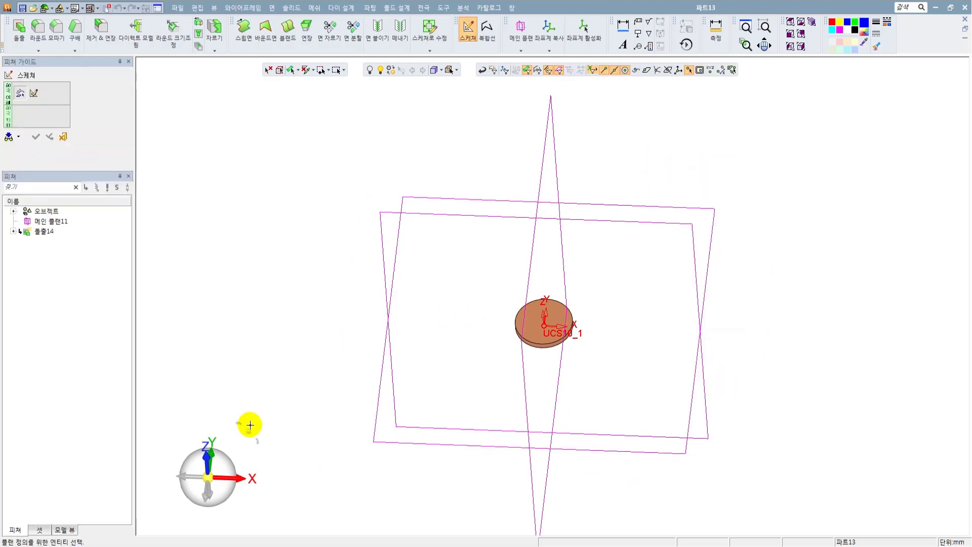
click(586, 223)
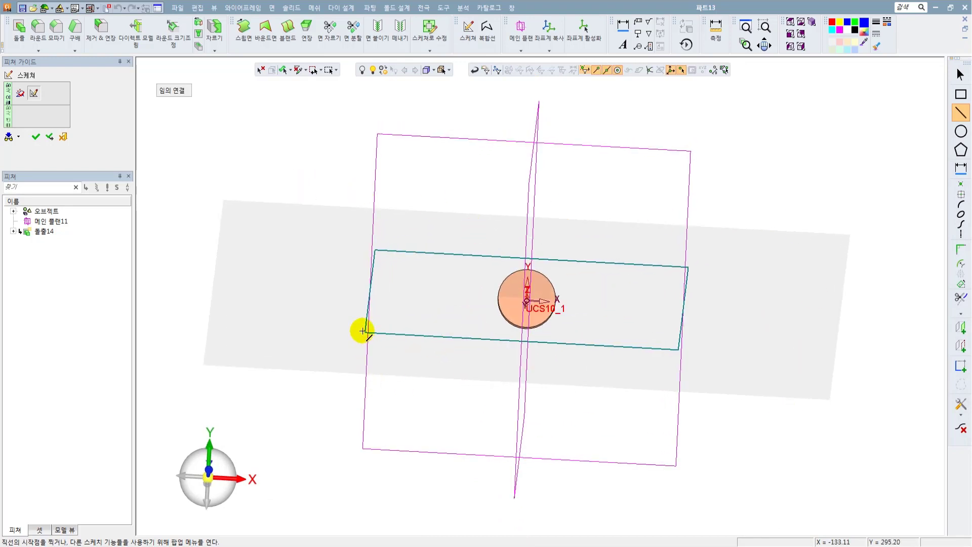
mouse_move(363, 329)
middle_down()
mouse_move(363, 282)
mouse_move(354, 290)
middle_up()
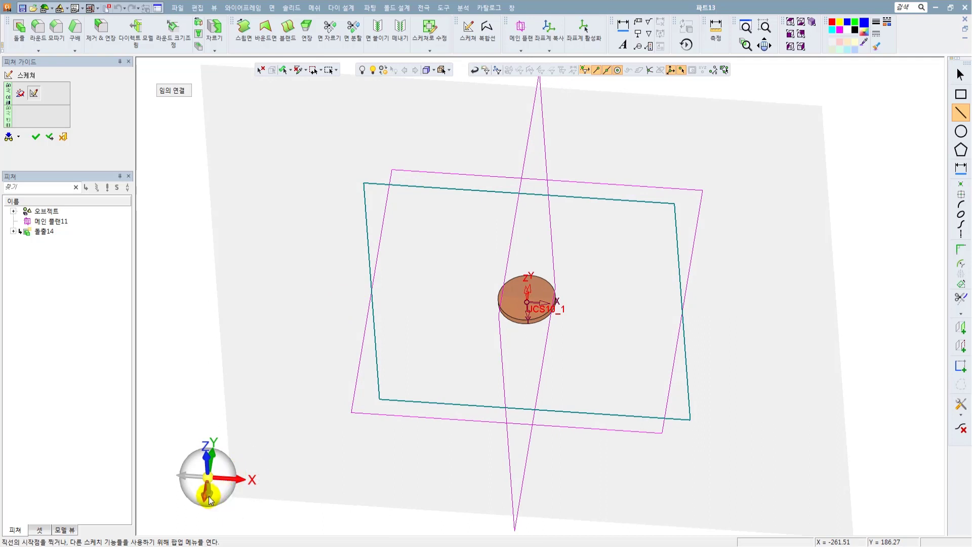
mouse_move(245, 445)
middle_down()
mouse_move(297, 321)
mouse_move(246, 431)
middle_up()
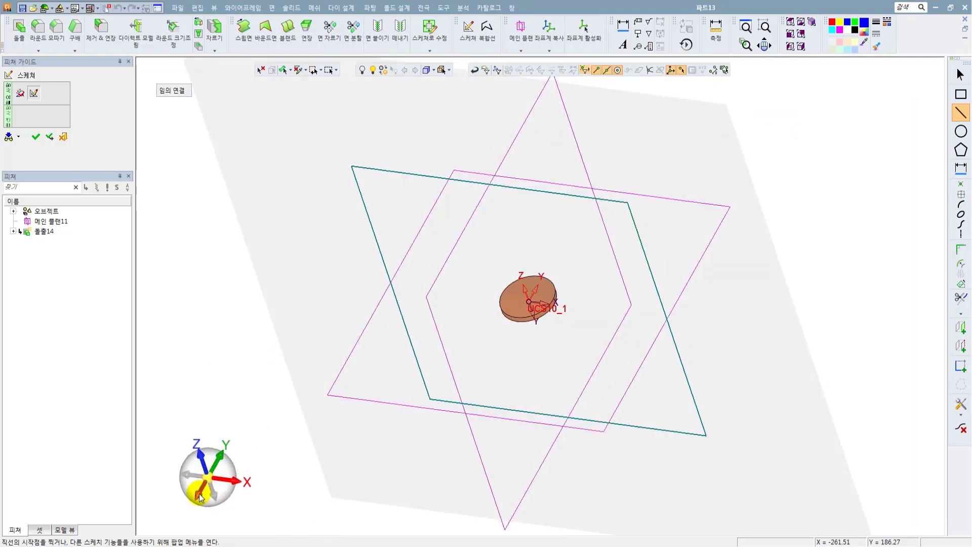
click(201, 498)
scroll(557, 293, up, 5)
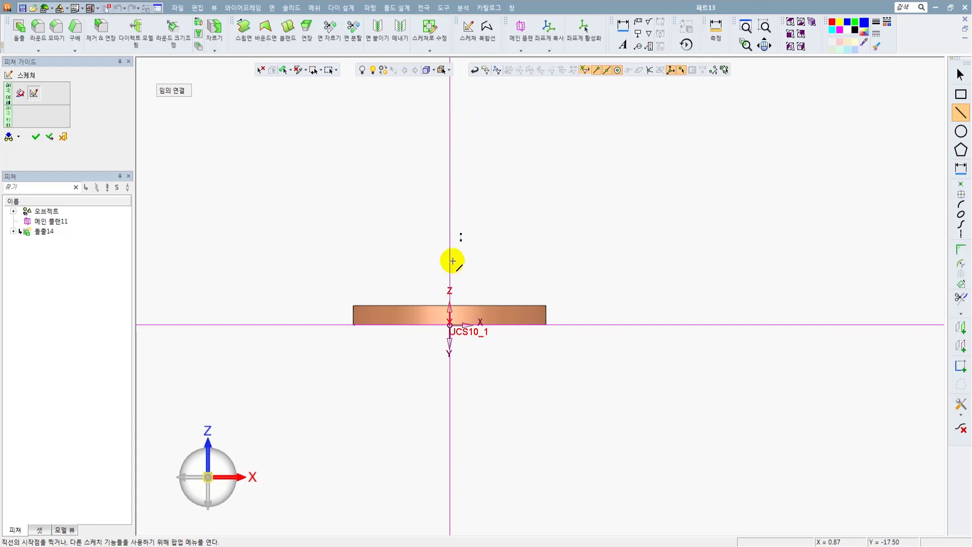
Draw a vertical line about 71 mm long from the origin up through the flange disc.
click(450, 324)
scroll(489, 218, down, 3)
ctrl+middle_drag(491, 223, 491, 293)
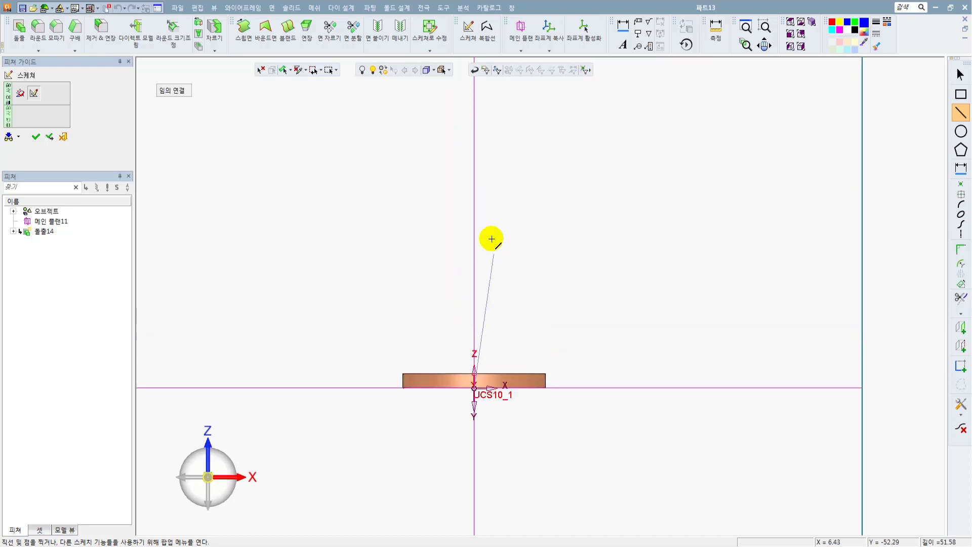
click(474, 187)
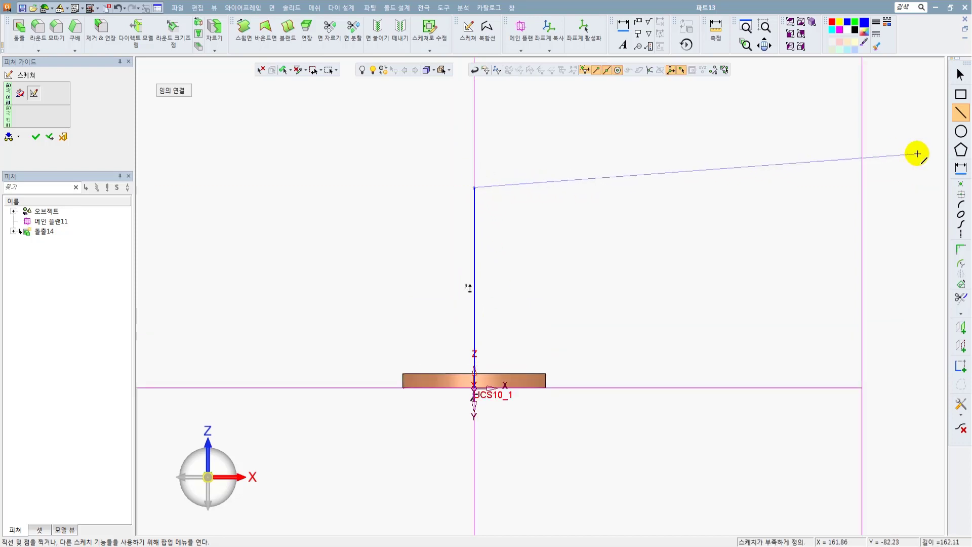
Draw an upward-bulging semicircular arc about 41 mm wide from the line's upper end and a vertical line about 22 mm down from its far end.
click(960, 205)
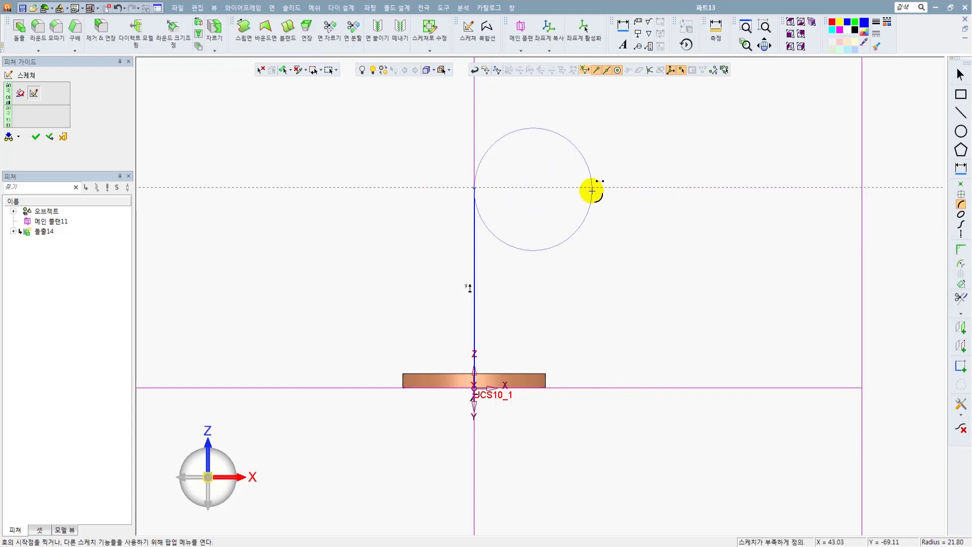
click(586, 187)
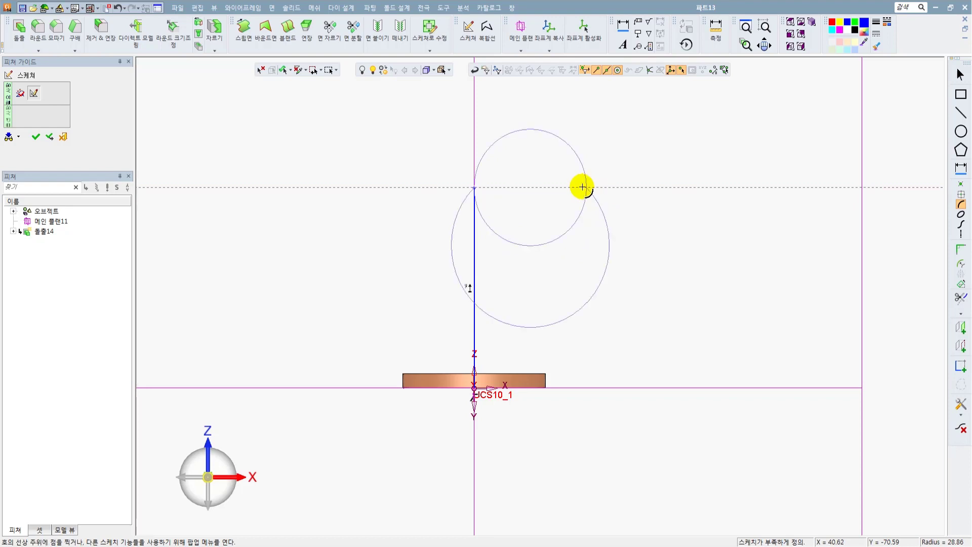
click(547, 136)
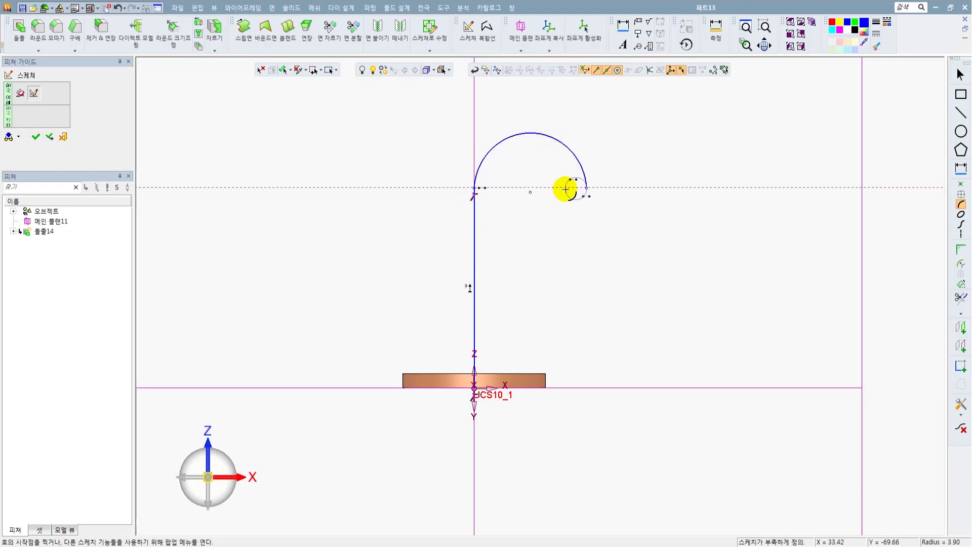
click(962, 114)
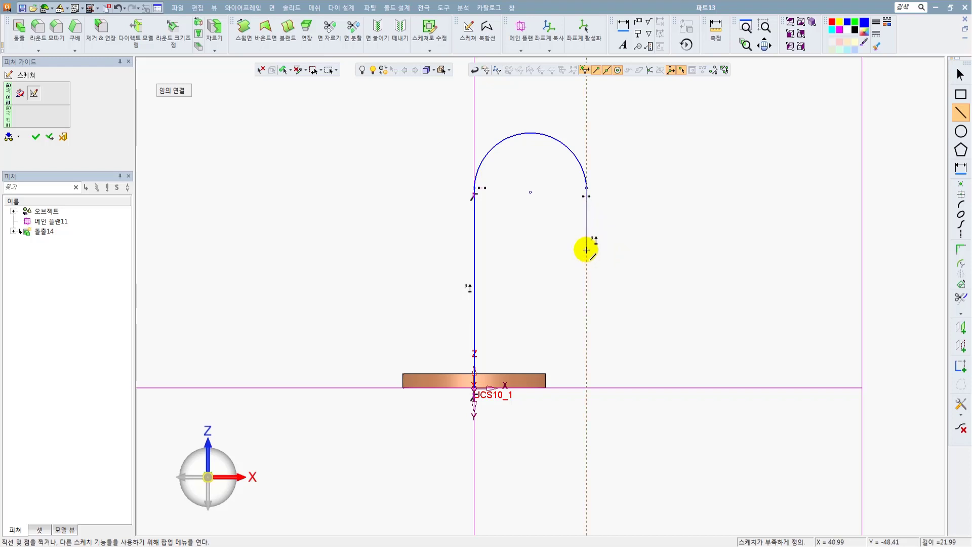
click(586, 250)
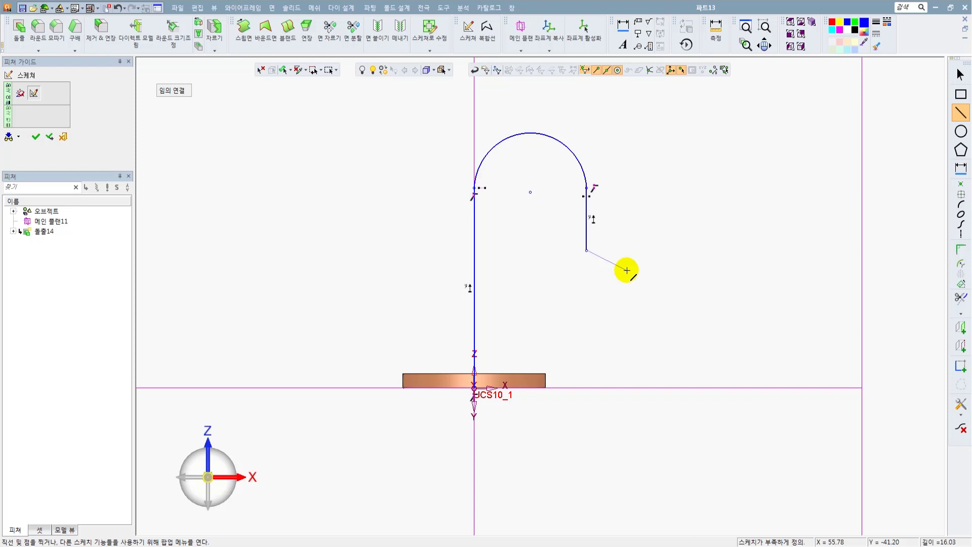
Draw a downward-bulging arc about 31 mm wide from the lower end of the short vertical line.
click(961, 204)
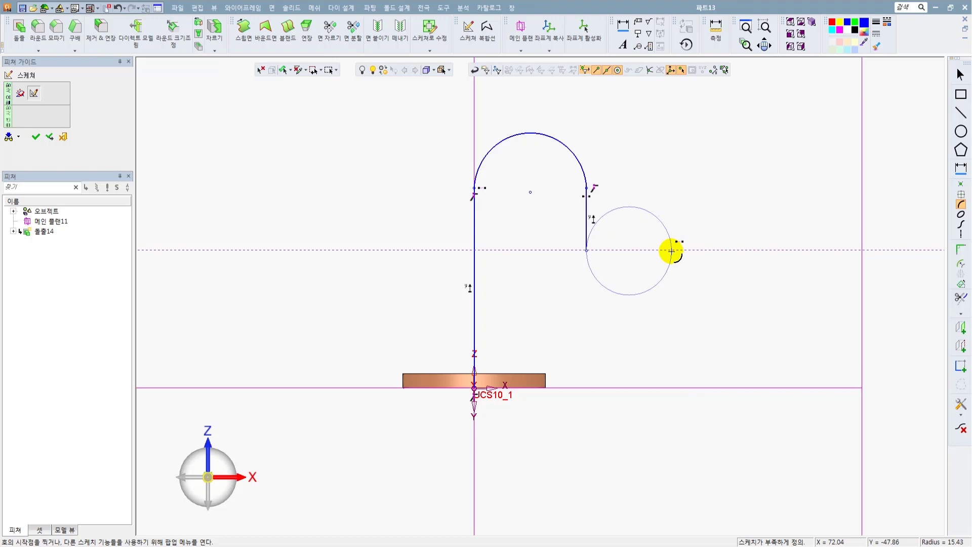
click(672, 250)
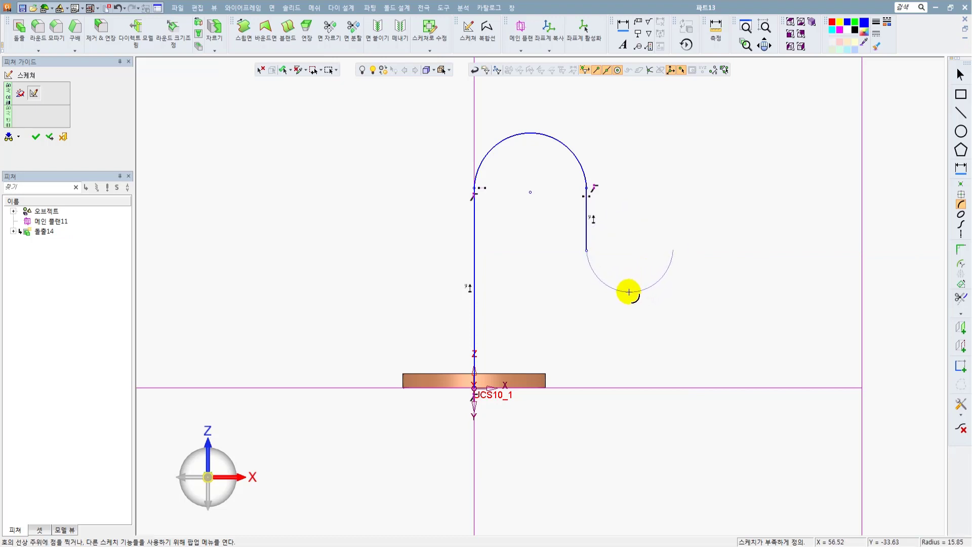
click(630, 292)
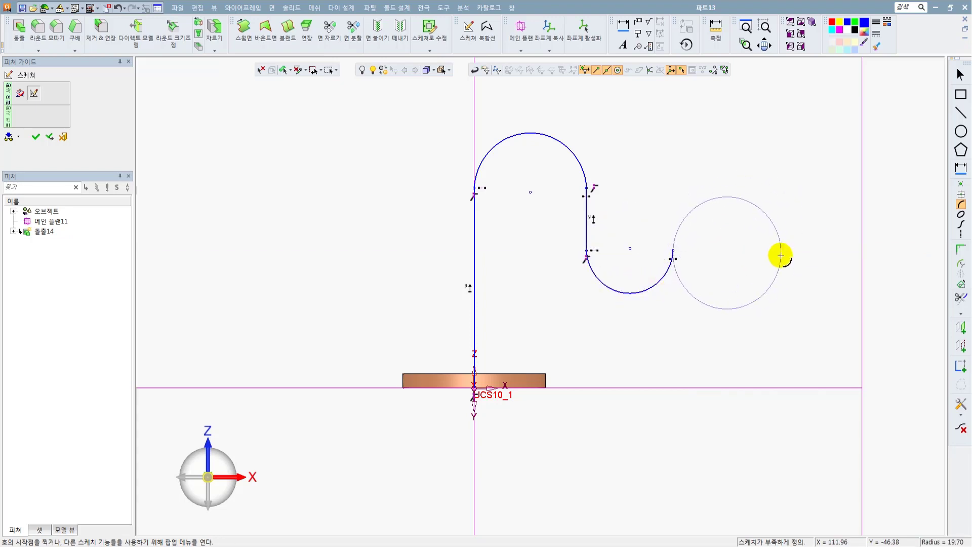
End the arc drawing and hide the constraint symbols in the sketch.
key(Escape)
scroll(740, 225, up, 1)
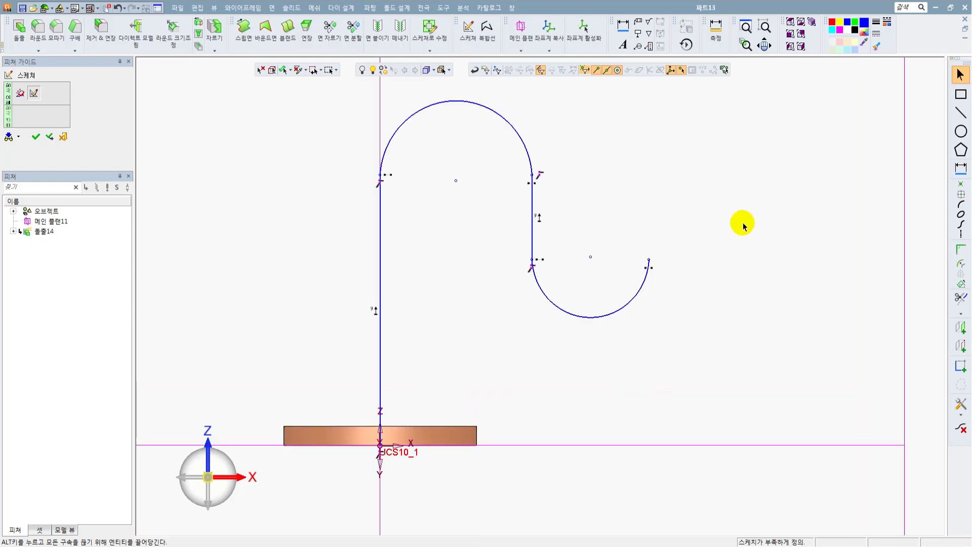
middle_drag(727, 224, 761, 255)
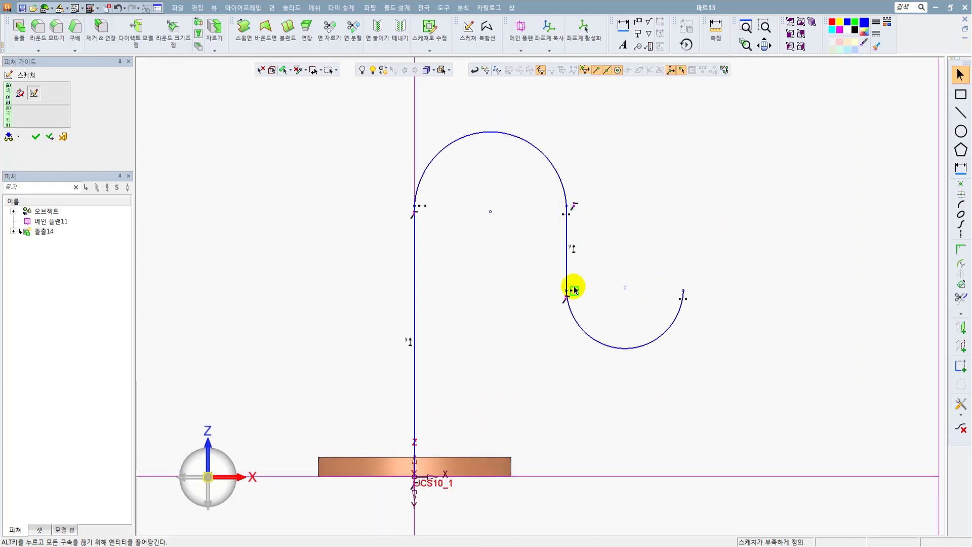
right_click(721, 200)
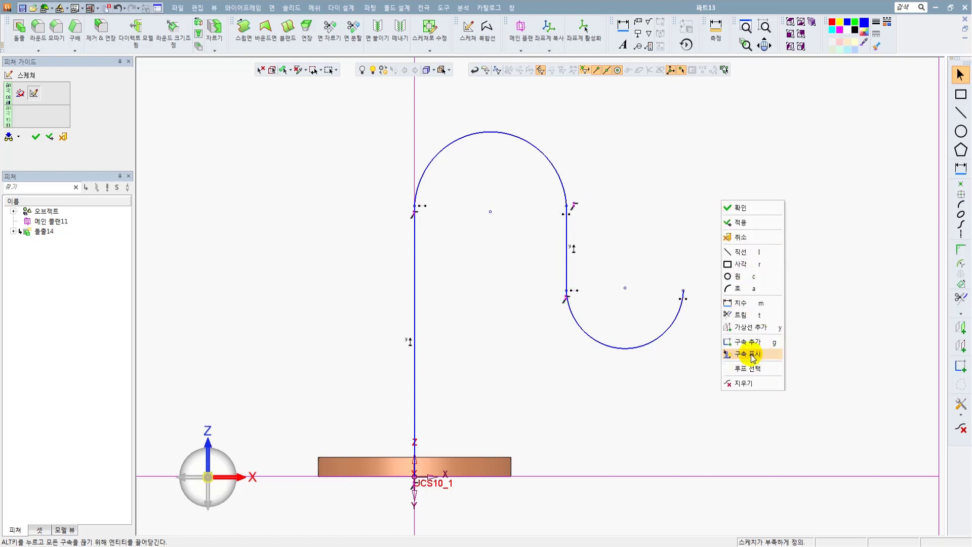
click(753, 356)
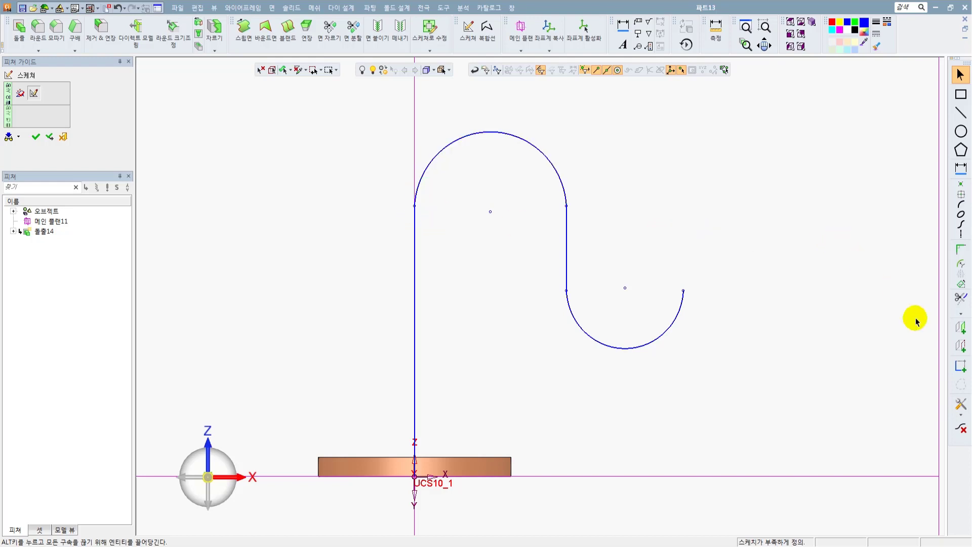
Constrain the upper semicircular arc tangent to both the long vertical line and the short vertical line.
click(959, 366)
click(447, 147)
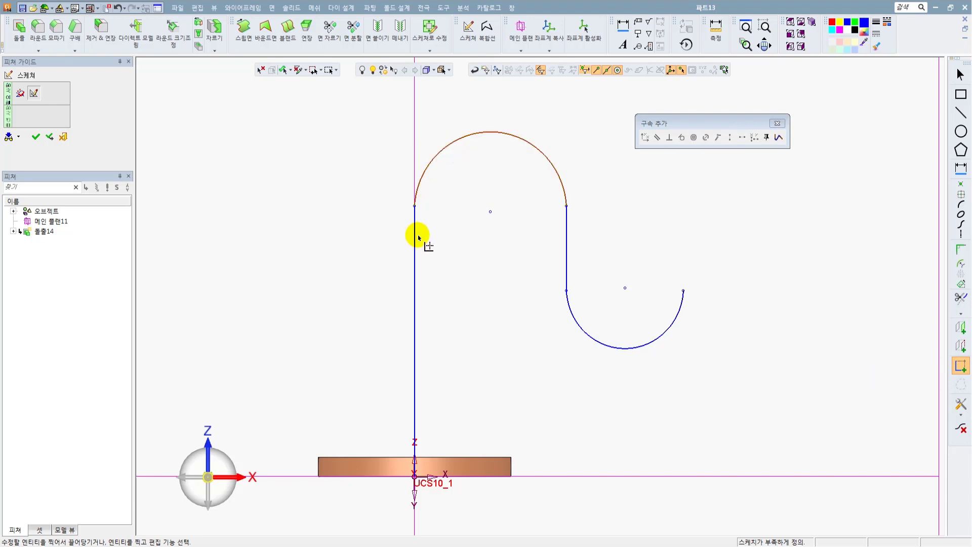
click(414, 234)
click(682, 137)
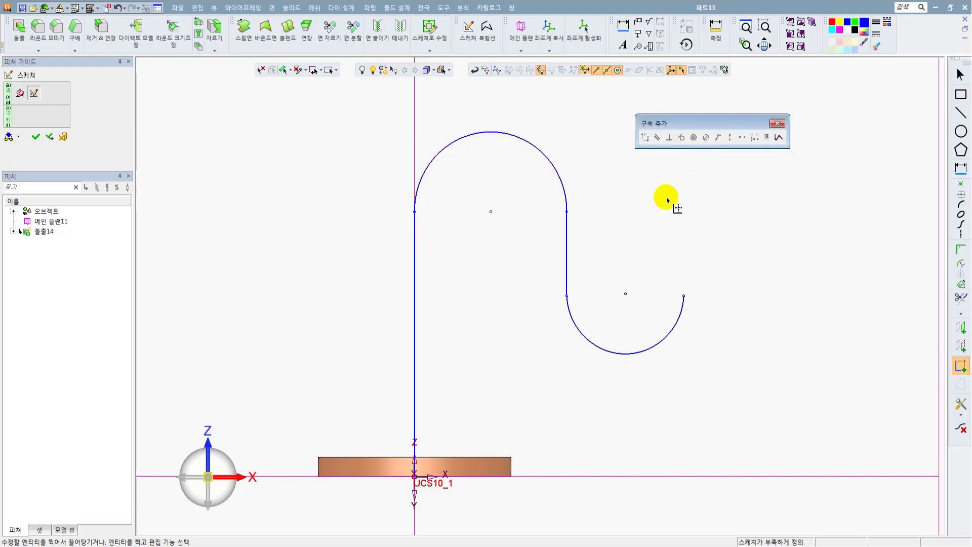
click(566, 199)
click(567, 218)
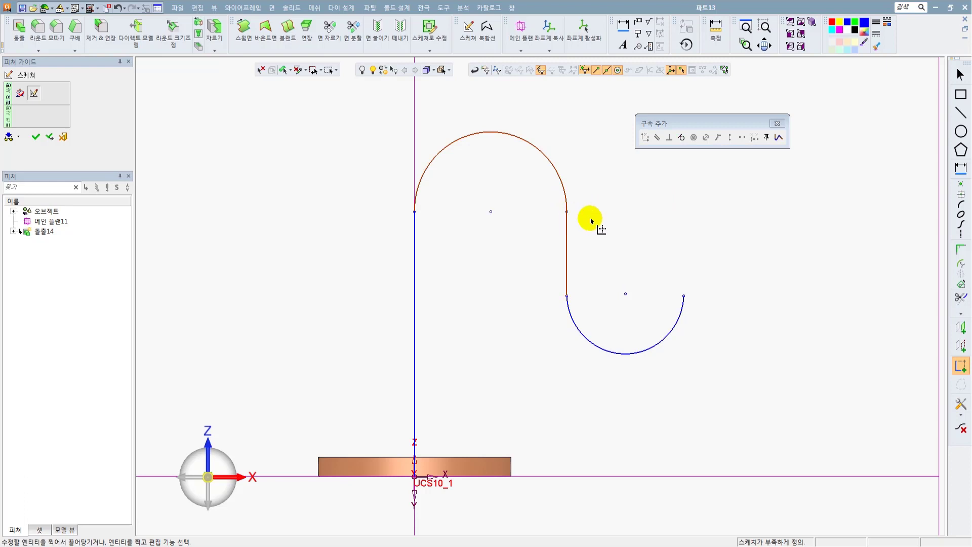
click(681, 137)
Constrain the lower arc tangent to the short vertical line and finish adding constraints.
click(567, 279)
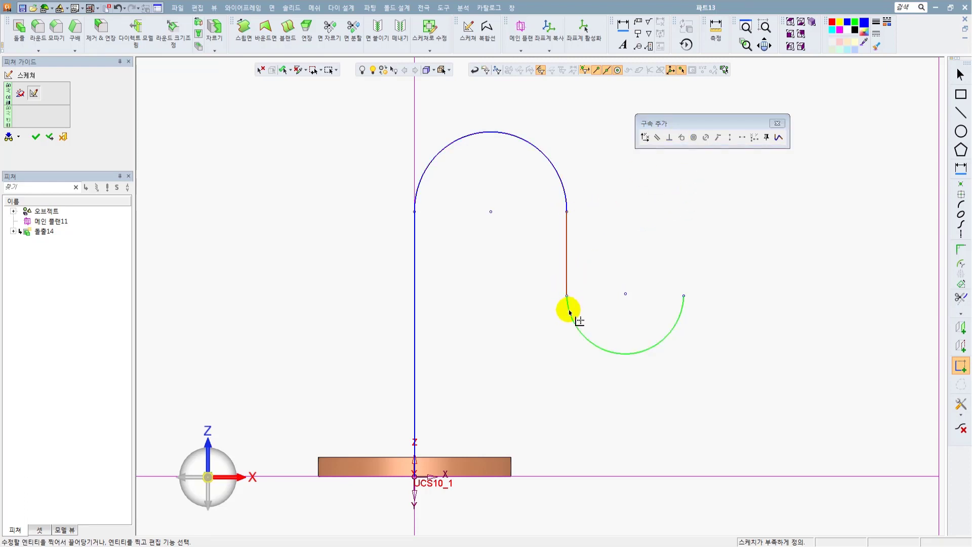
click(571, 310)
click(682, 137)
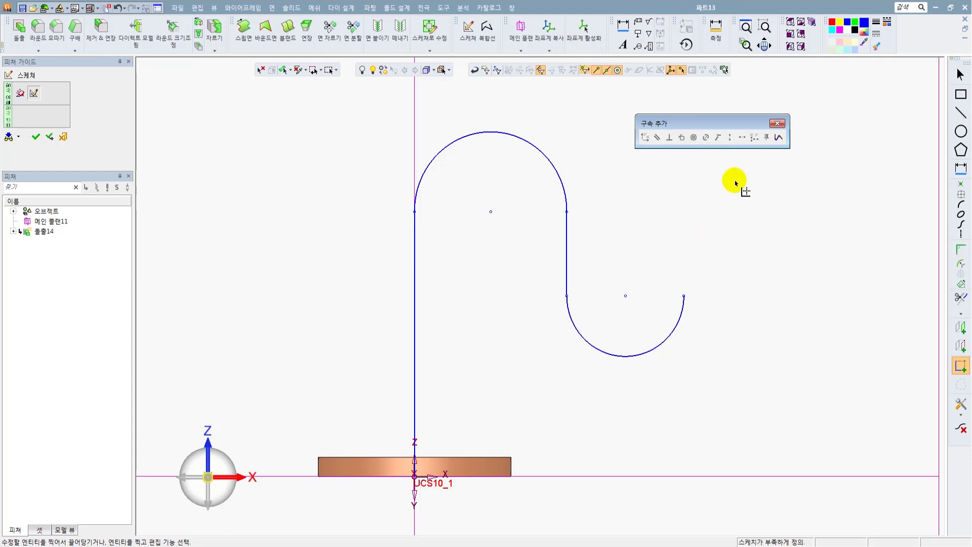
click(777, 123)
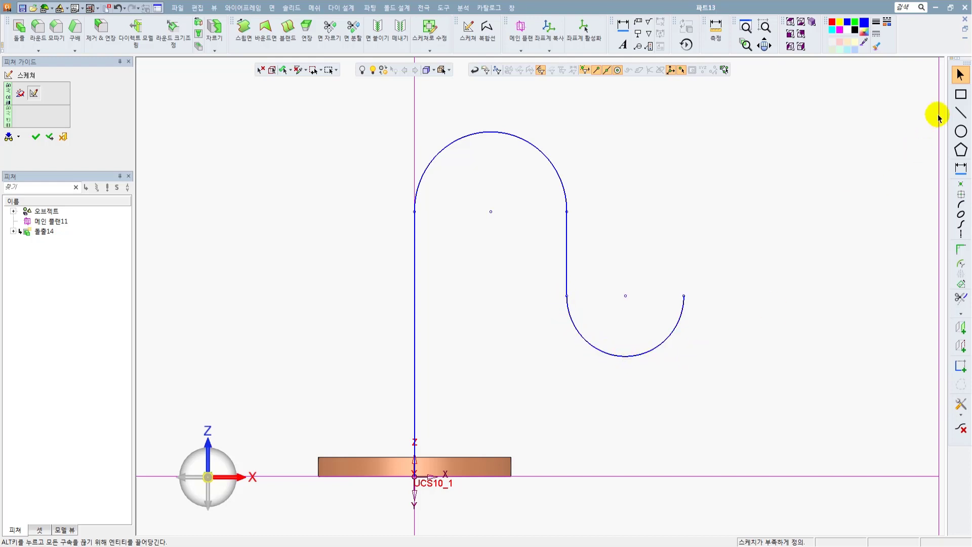
Draw a horizontal line about 25 mm long outward from the lower arc's lowest point and trim off the arc's outer half.
click(961, 112)
click(626, 356)
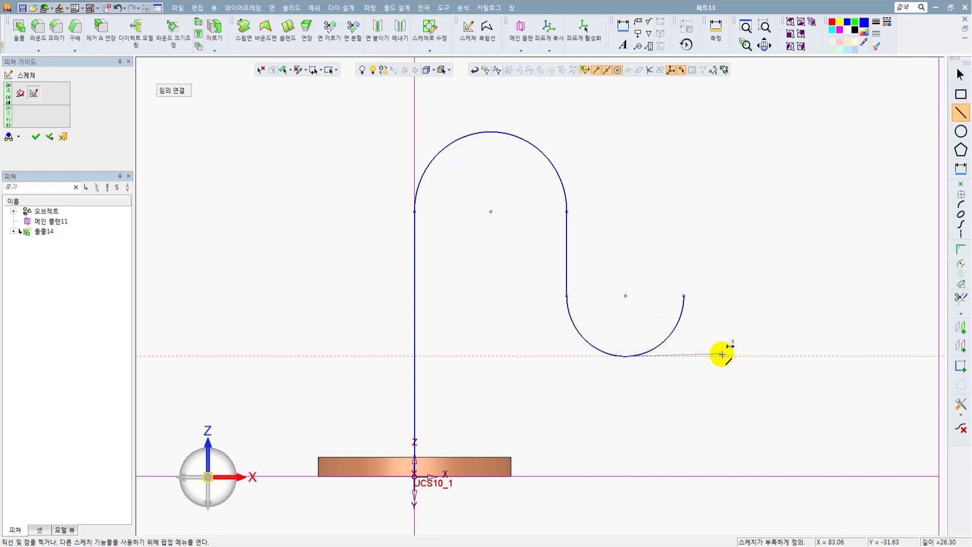
click(719, 356)
key(Escape)
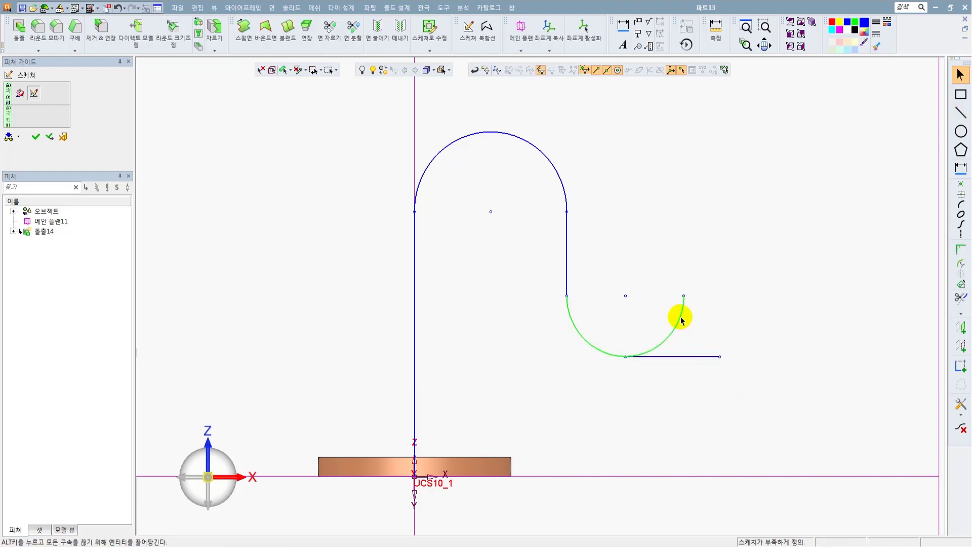
click(958, 298)
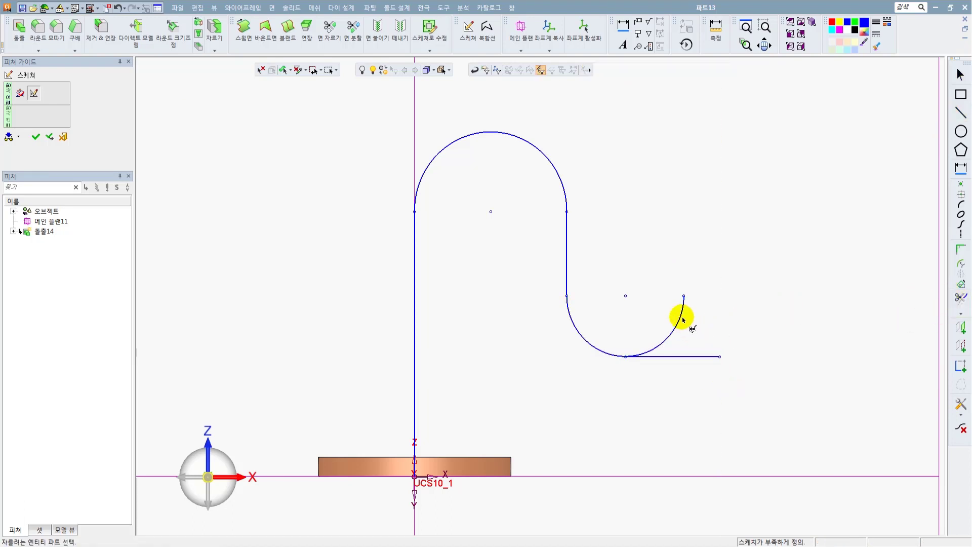
click(679, 317)
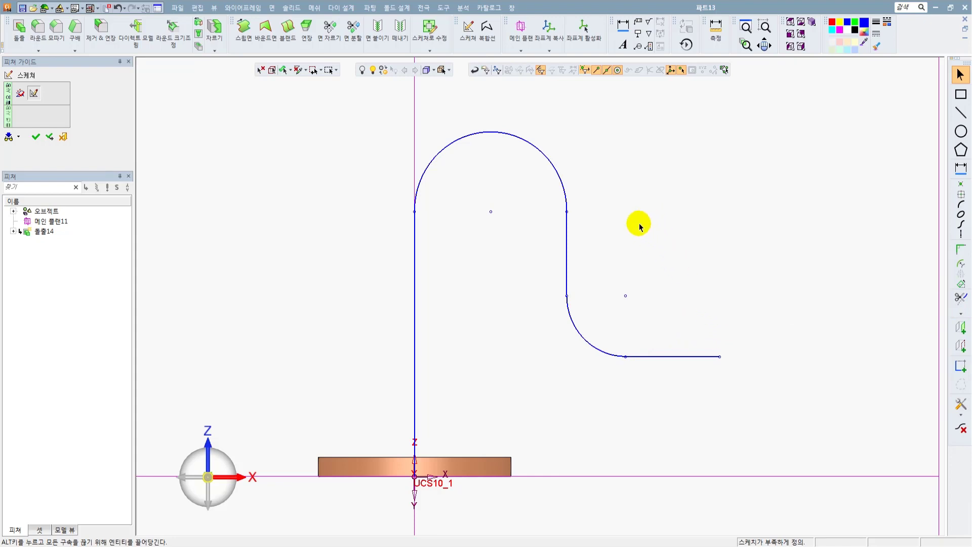
Dimension the height from the origin to the long vertical line's upper end as 55 mm.
scroll(610, 251, down, 2)
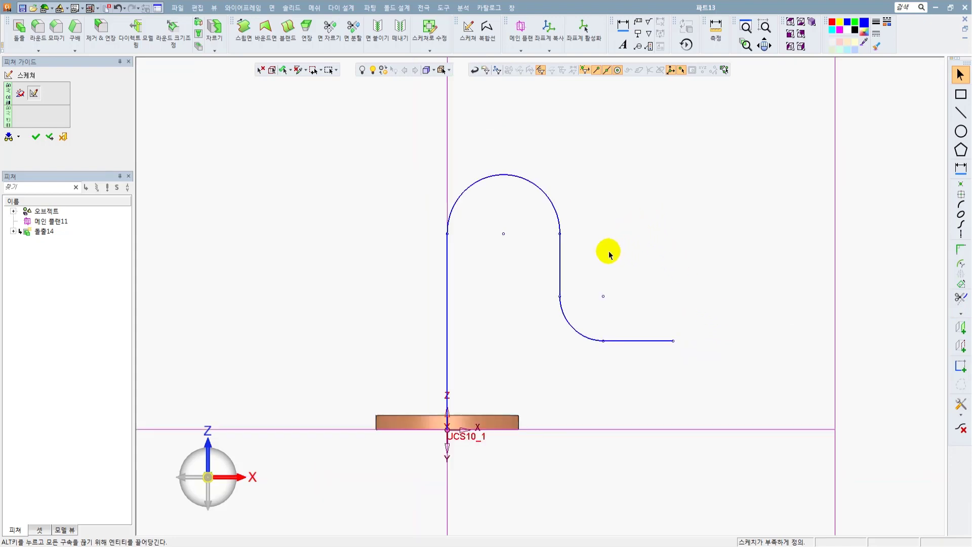
click(961, 167)
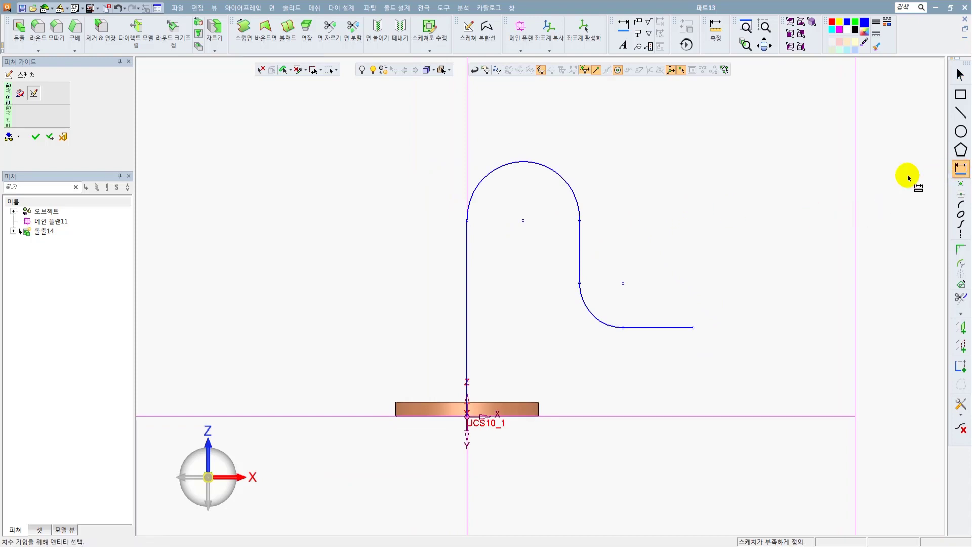
click(476, 218)
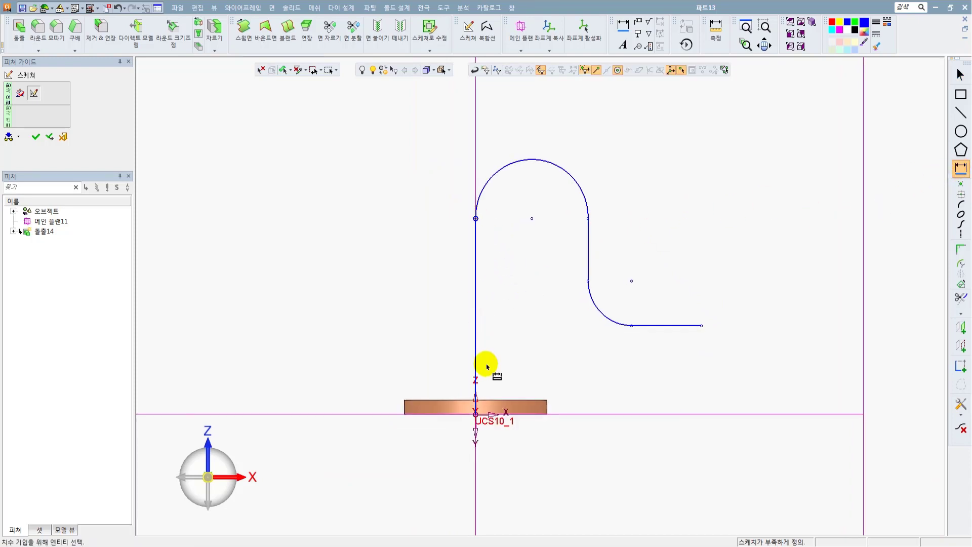
click(476, 415)
click(347, 303)
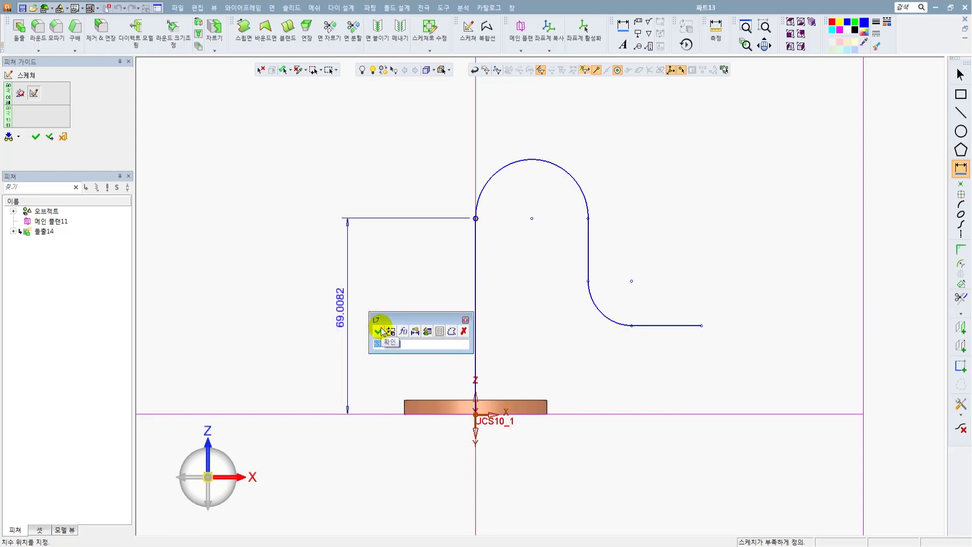
text(55)
click(379, 331)
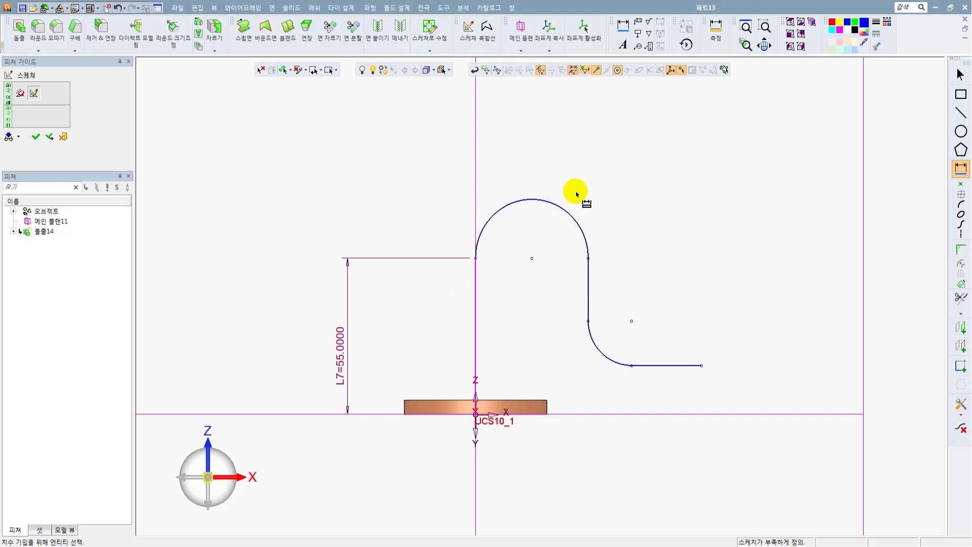
Dimension the upper arc's radius as 11.5 mm.
click(510, 201)
click(433, 163)
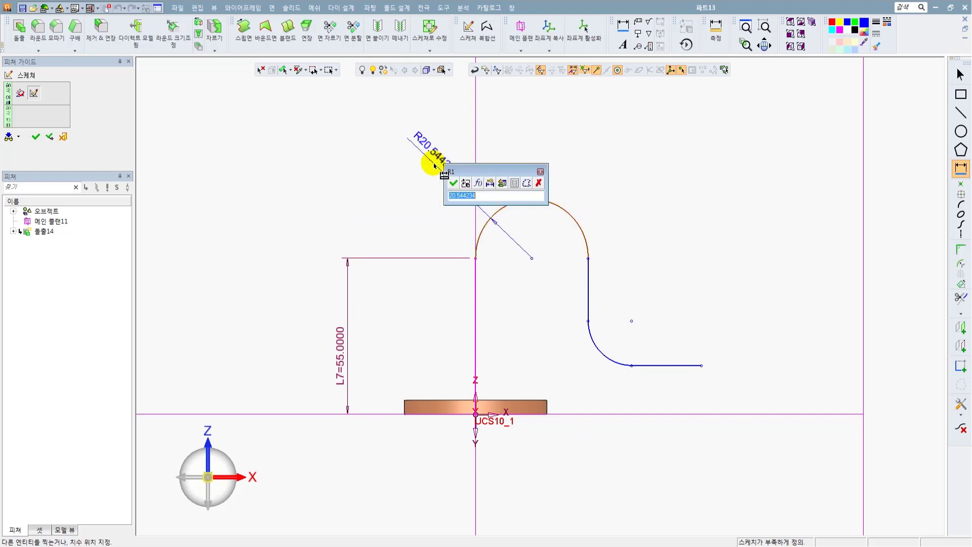
text(115)
key(Return)
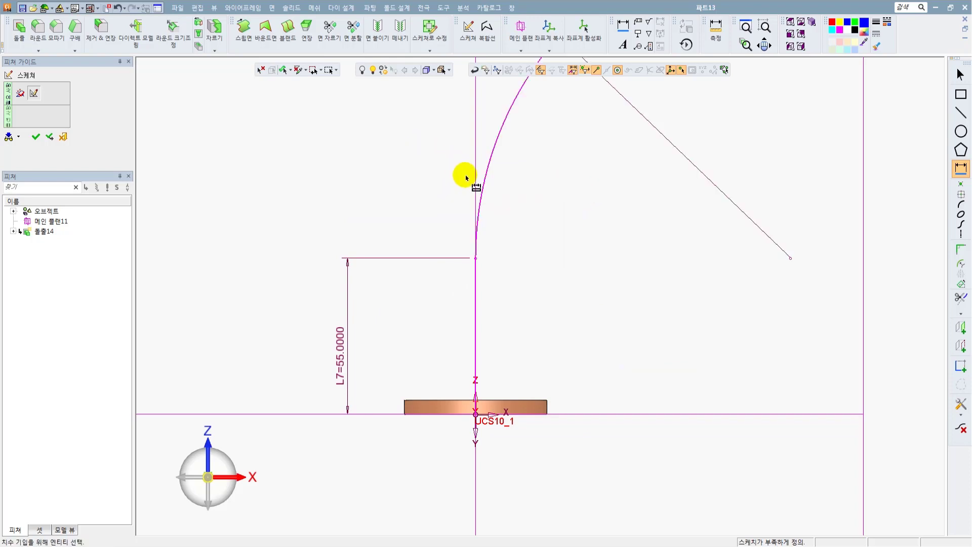
scroll(557, 228, down, 3)
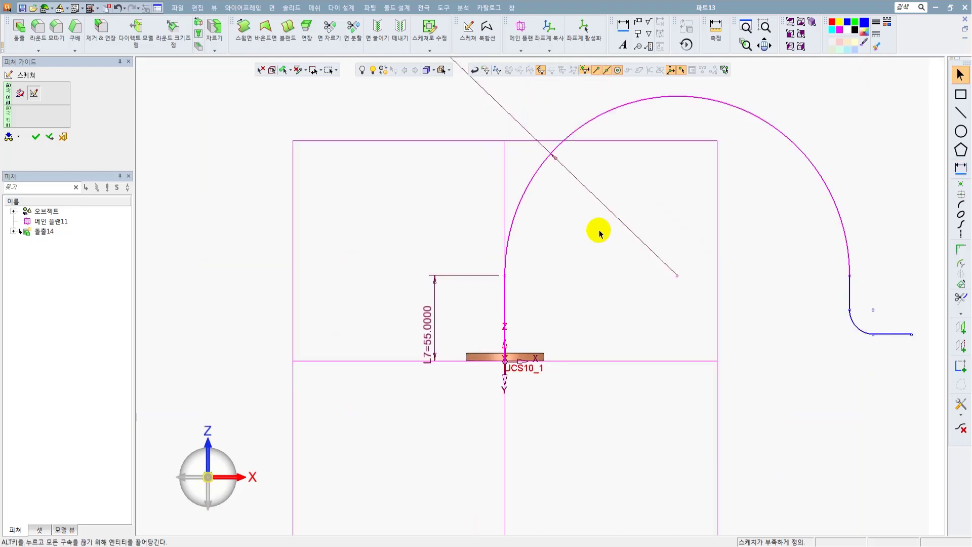
scroll(596, 227, down, 1)
click(455, 91)
text(11)
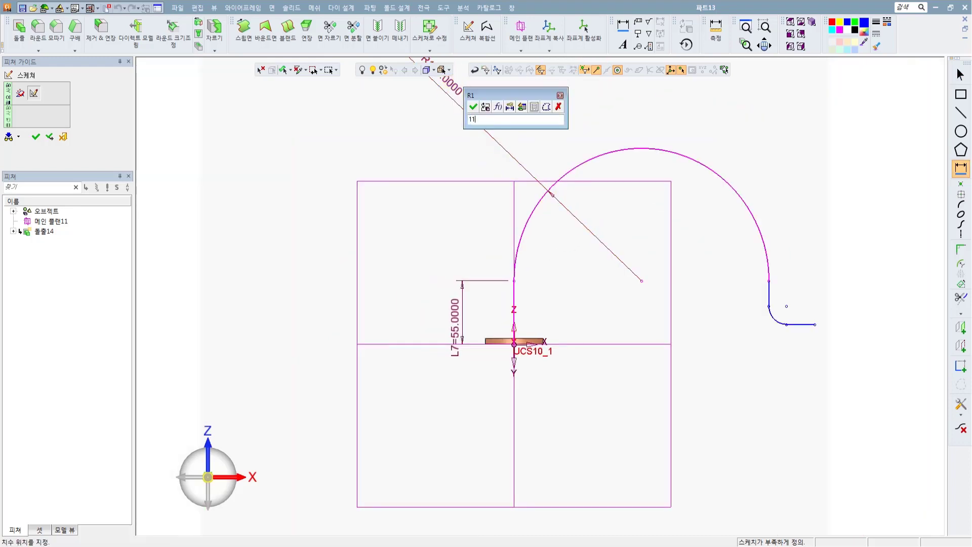
text(.5)
key(Return)
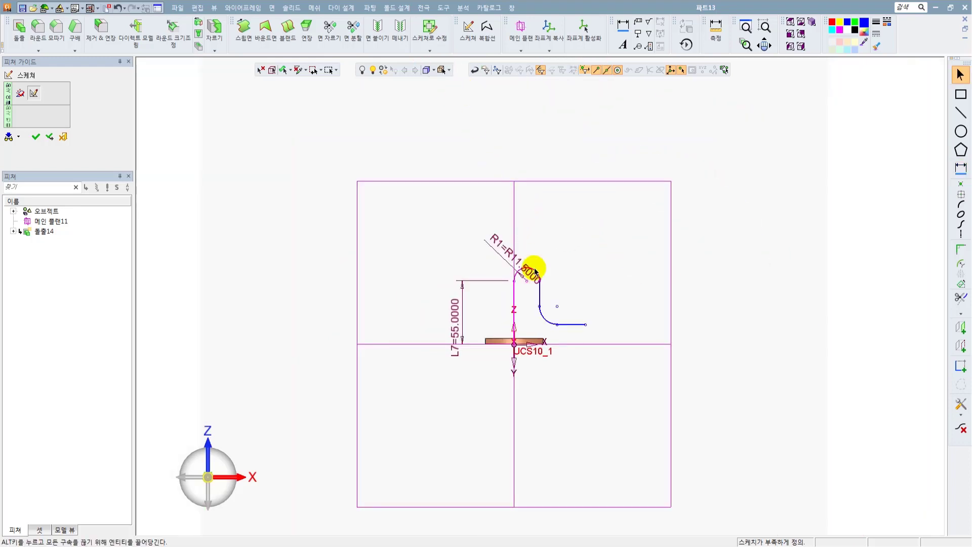
Dimension the short vertical line's length as 15 mm.
scroll(536, 273, up, 3)
mouse_move(552, 285)
ctrl+middle_down()
mouse_move(552, 373)
mouse_move(556, 356)
ctrl+middle_up()
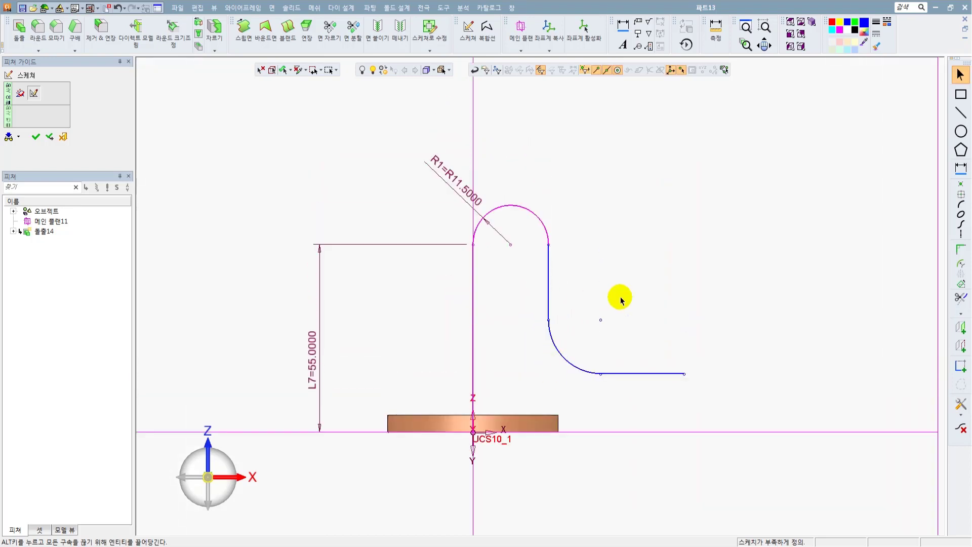
ctrl+right_drag(624, 295, 630, 258)
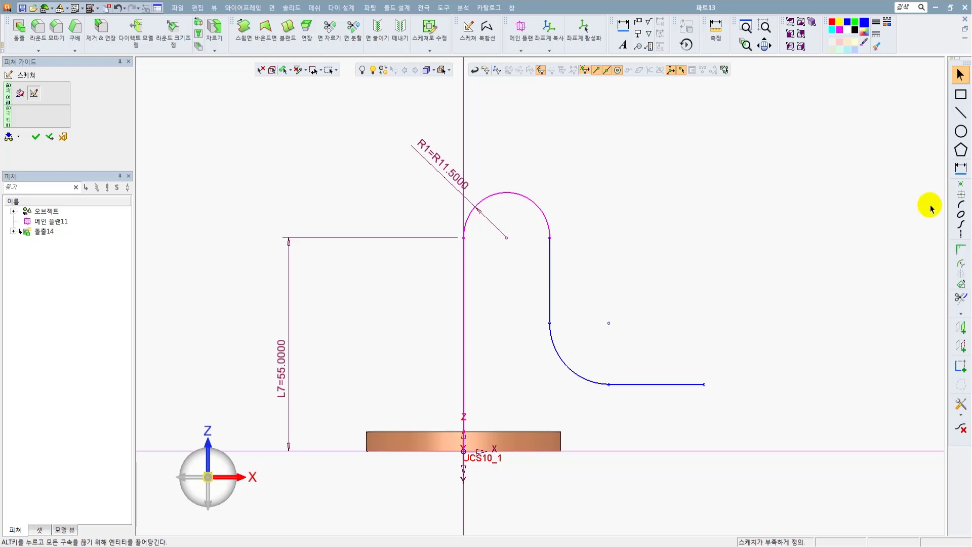
click(961, 168)
click(550, 281)
click(597, 279)
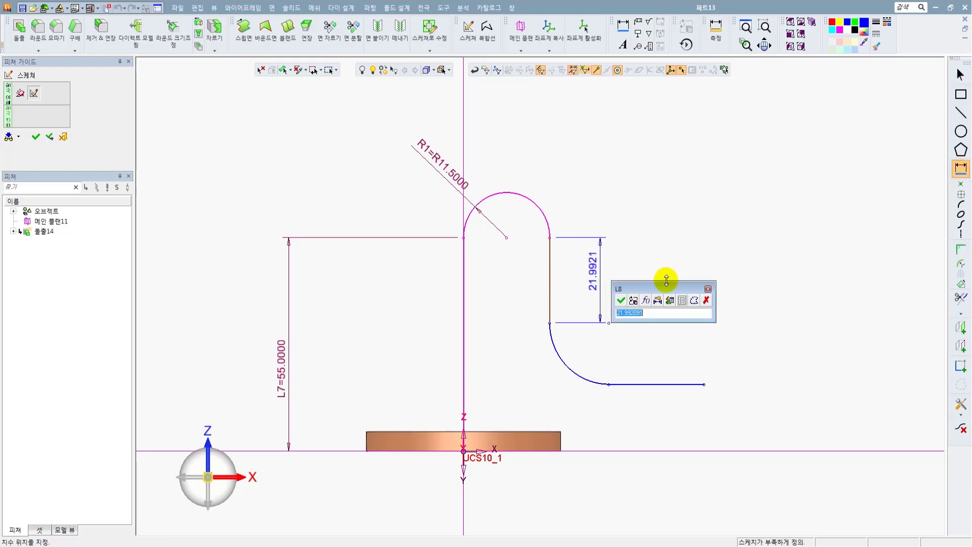
text(15)
key(Return)
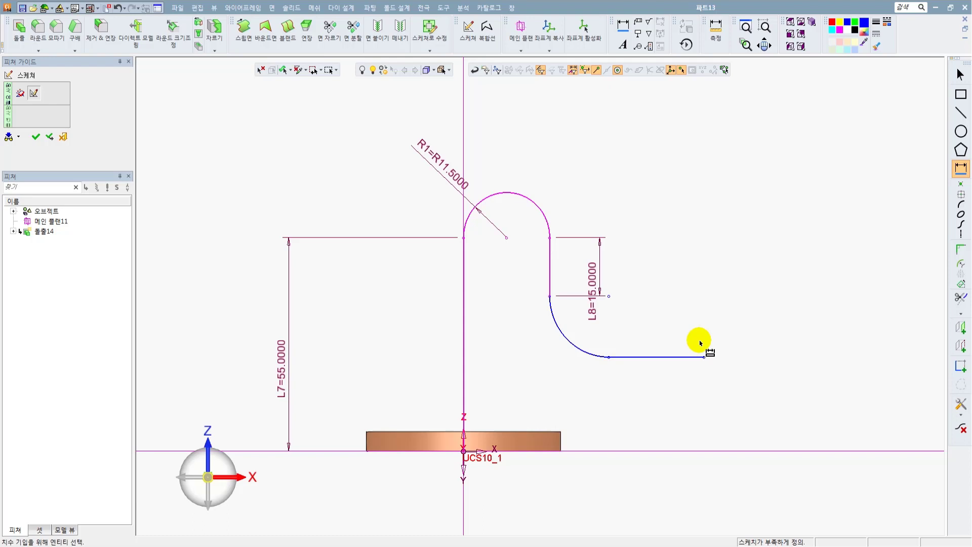
Dimension the lower arc's radius as 11.5 mm and apply the sketch.
click(566, 332)
click(535, 363)
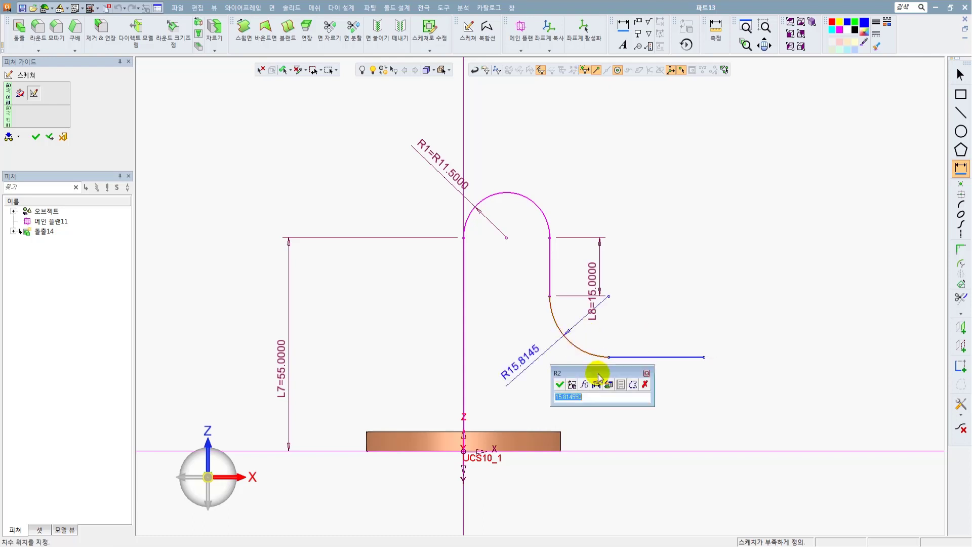
text(11.5)
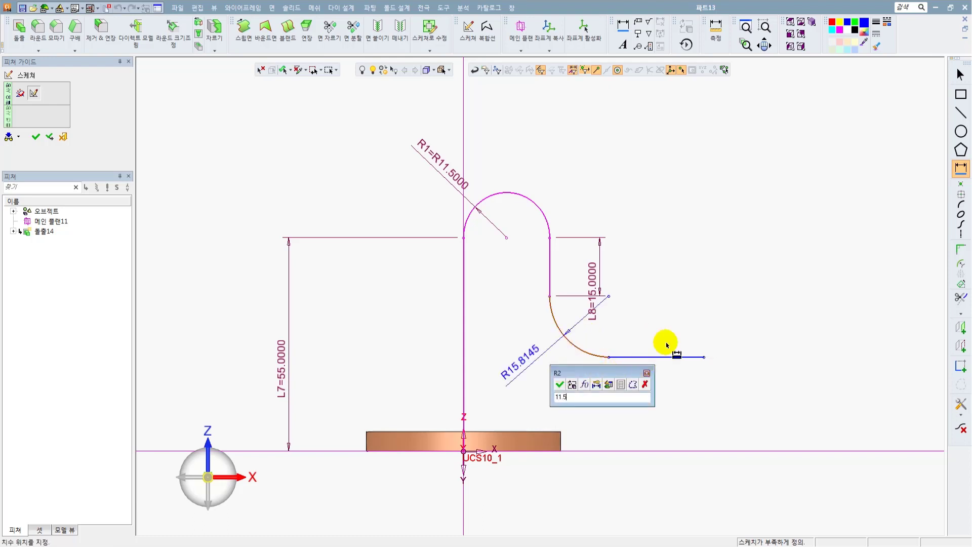
key(Return)
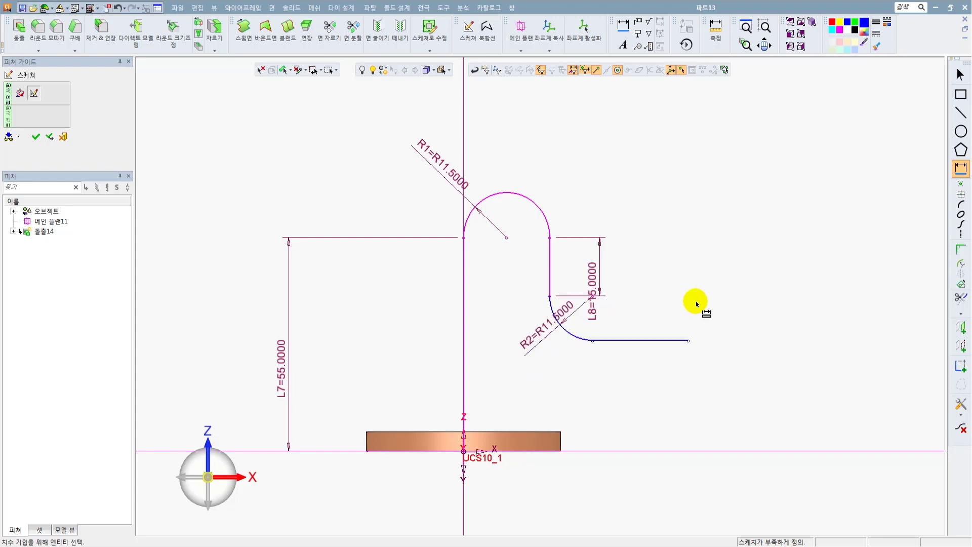
middle_click(696, 304)
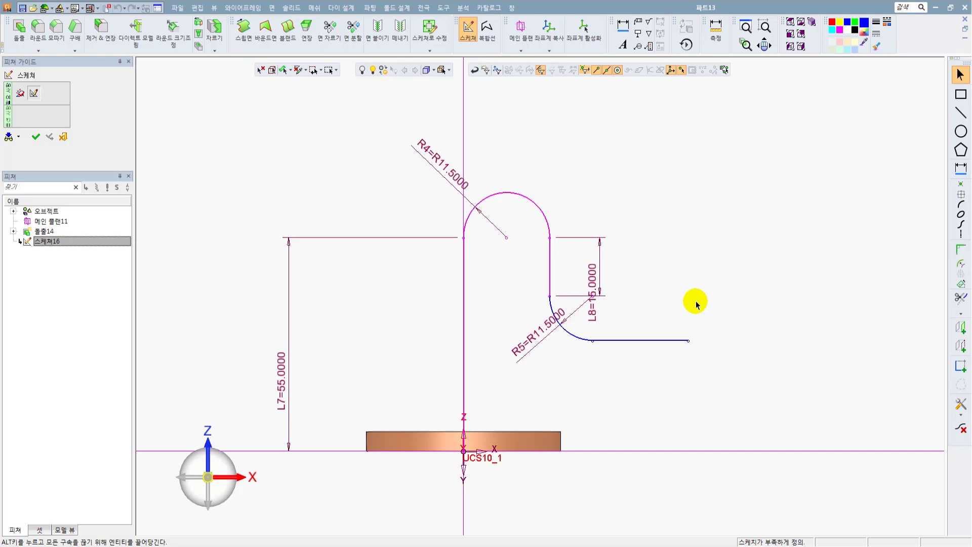
Dimension the horizontal distance from the short vertical line to the far end of the horizontal line as 38 mm.
key(d)
scroll(656, 361, up, 3)
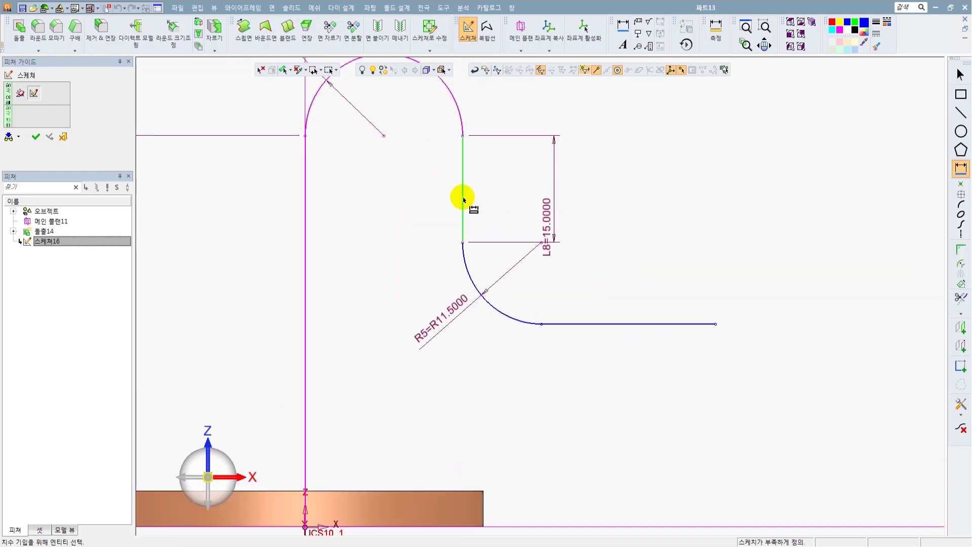
click(463, 198)
click(715, 324)
scroll(618, 362, down, 2)
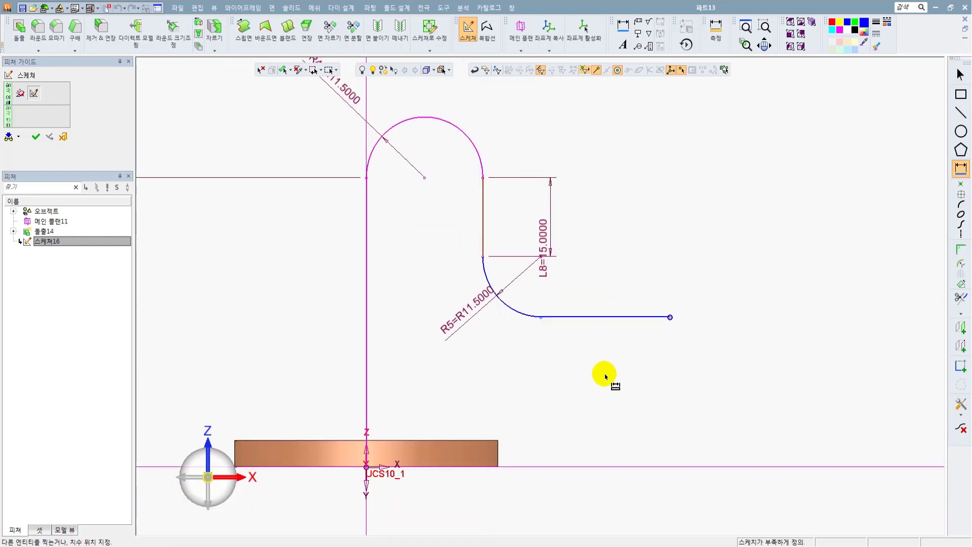
click(606, 383)
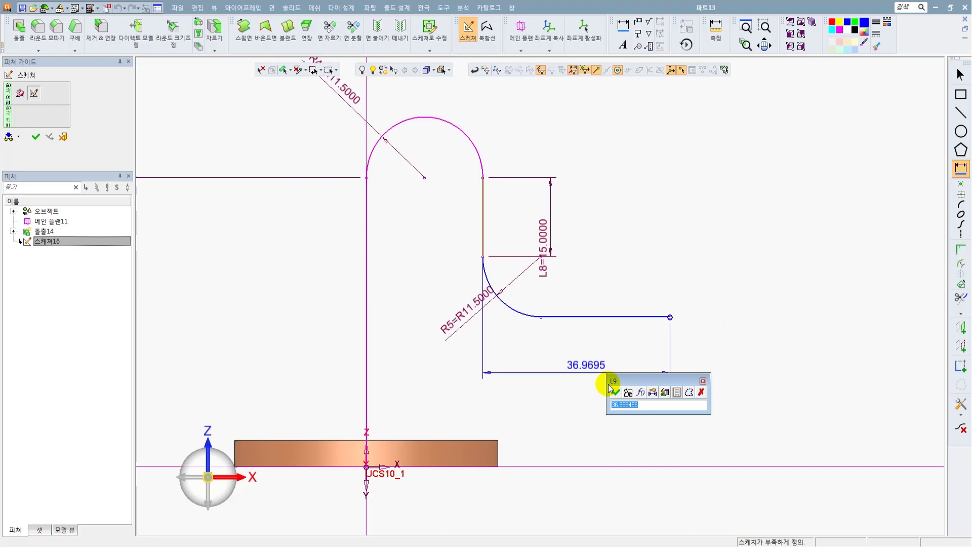
text(38)
key(Return)
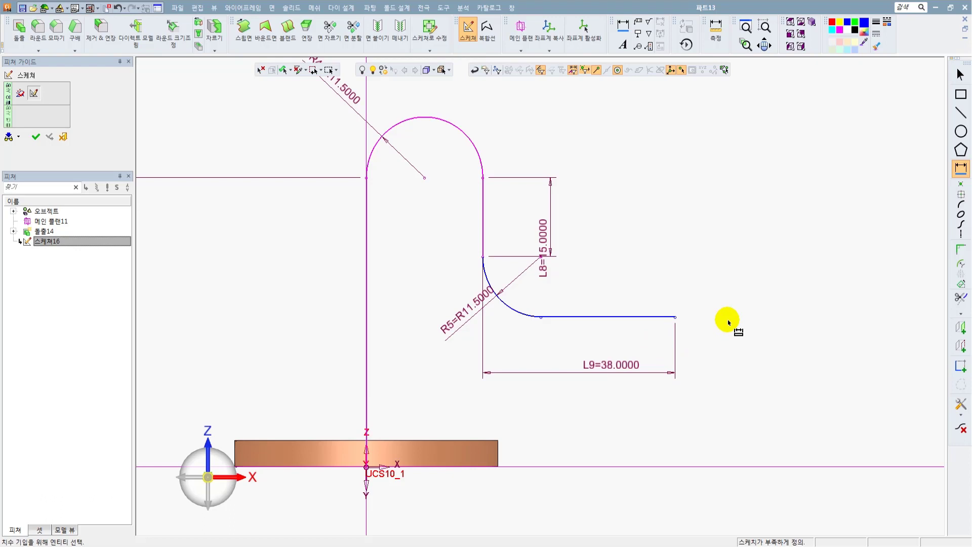
key(Escape)
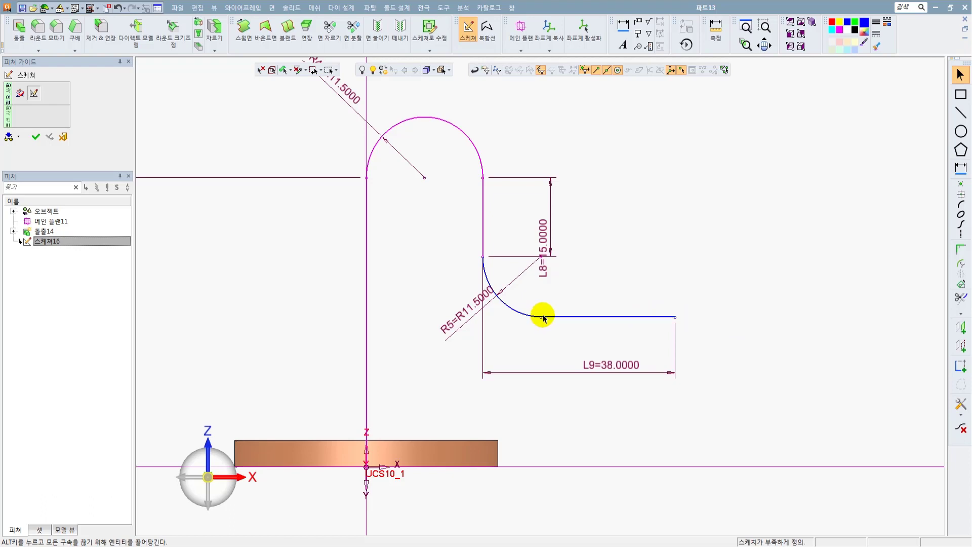
Add a tangent constraint between the lower arc and the horizontal line and finish the pipe path sketch.
drag(676, 318, 674, 302)
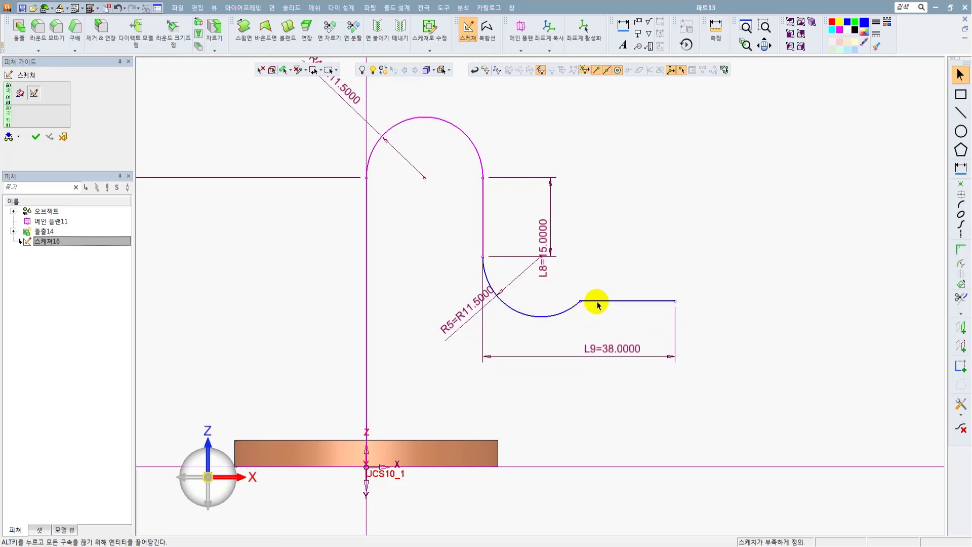
key(ctrl+z)
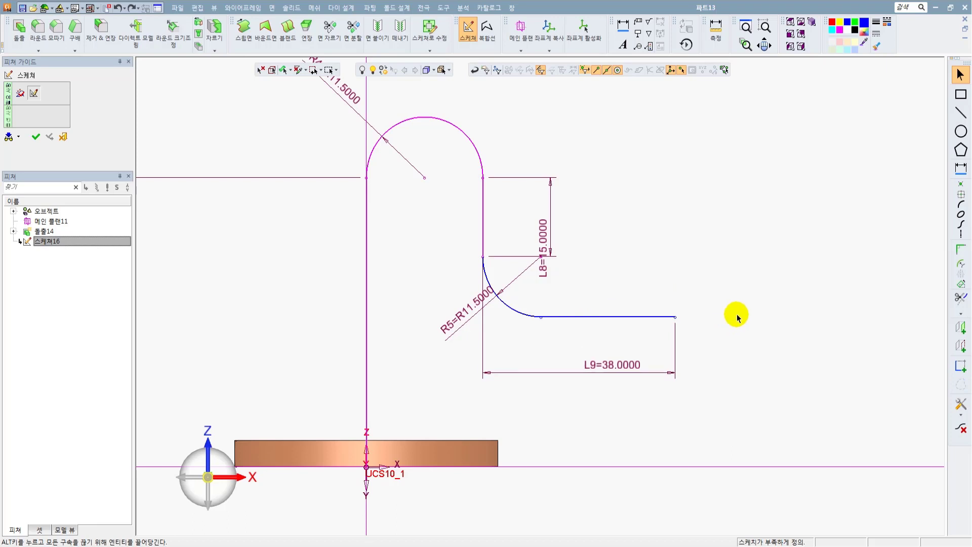
click(961, 366)
click(540, 316)
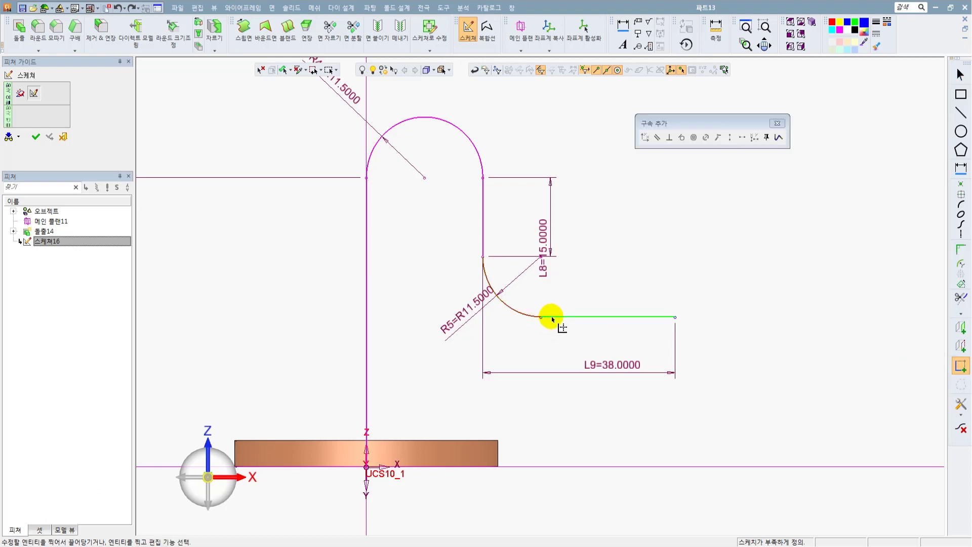
click(554, 317)
click(677, 137)
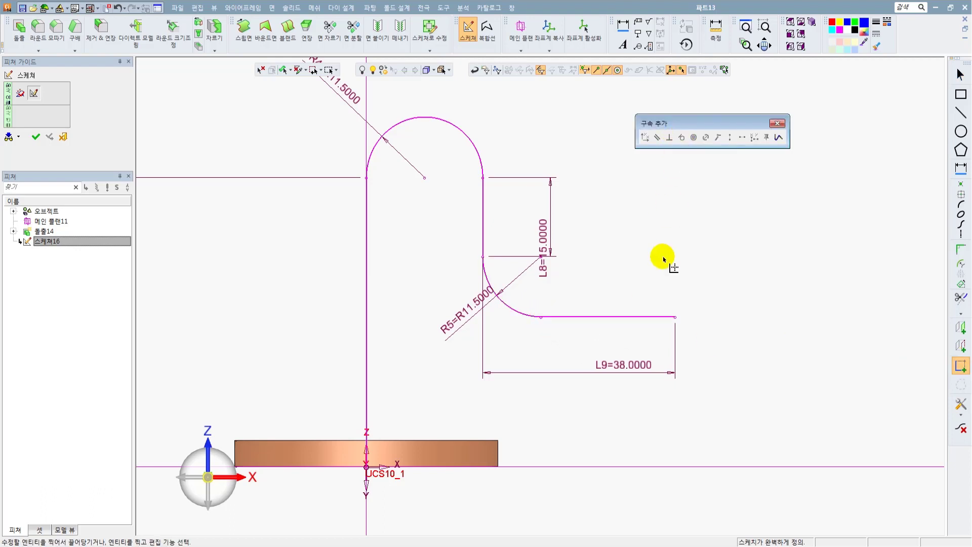
click(776, 123)
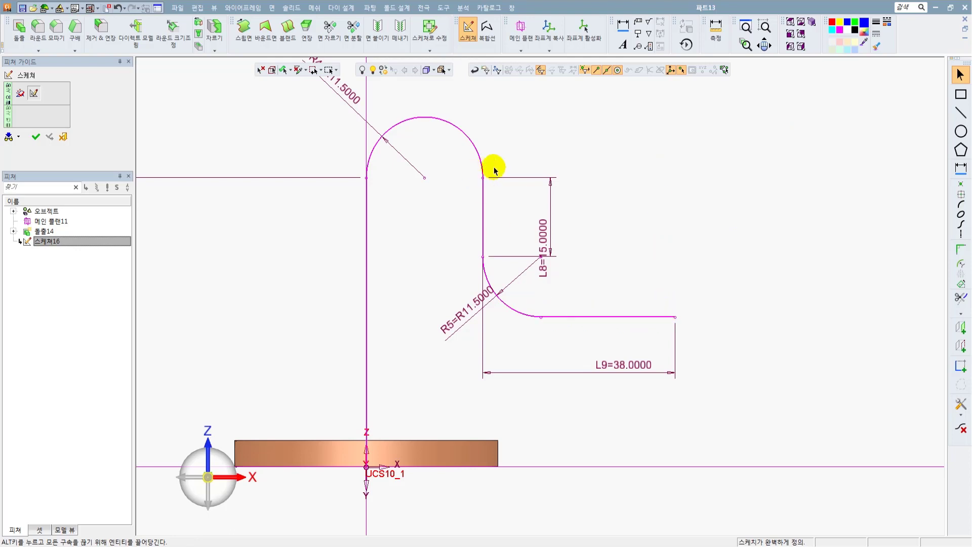
ctrl+right_drag(663, 182, 653, 304)
click(37, 137)
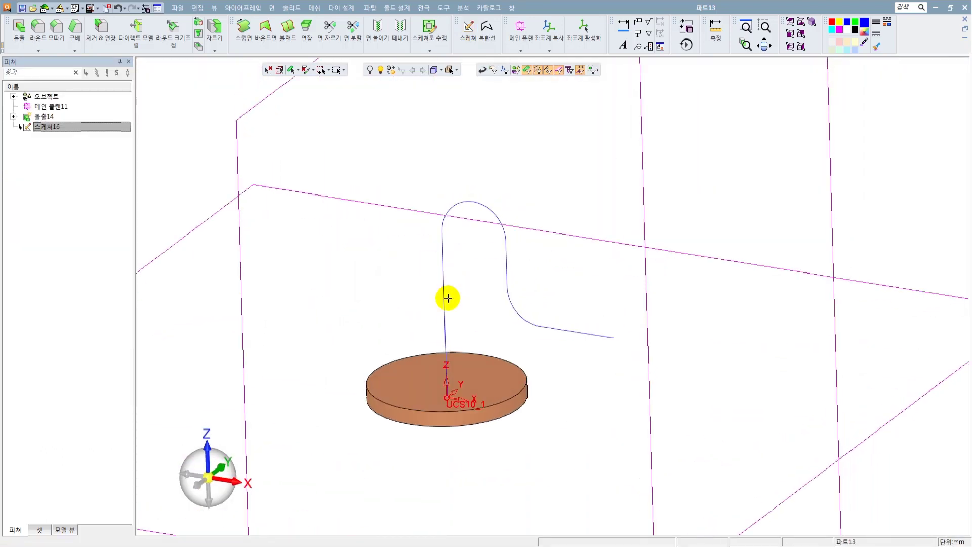
click(286, 8)
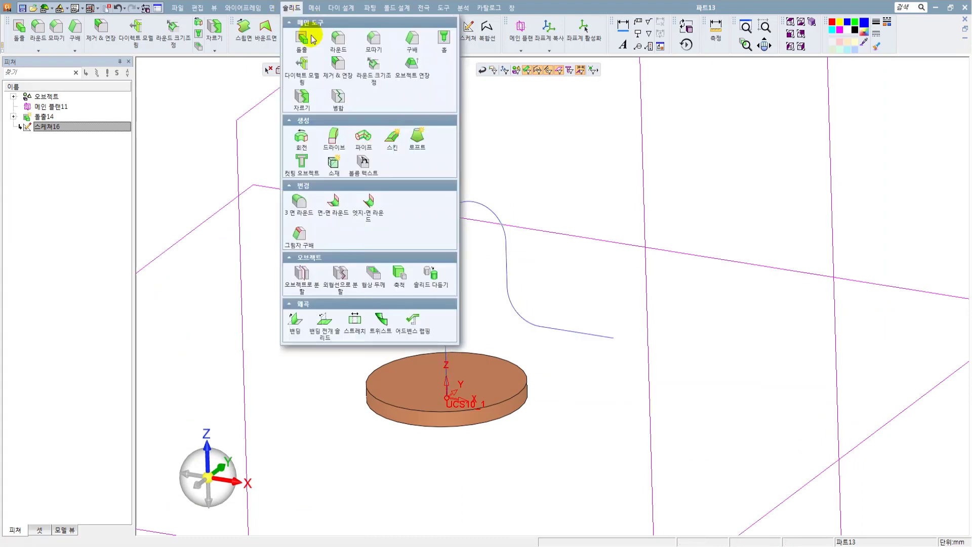
click(549, 170)
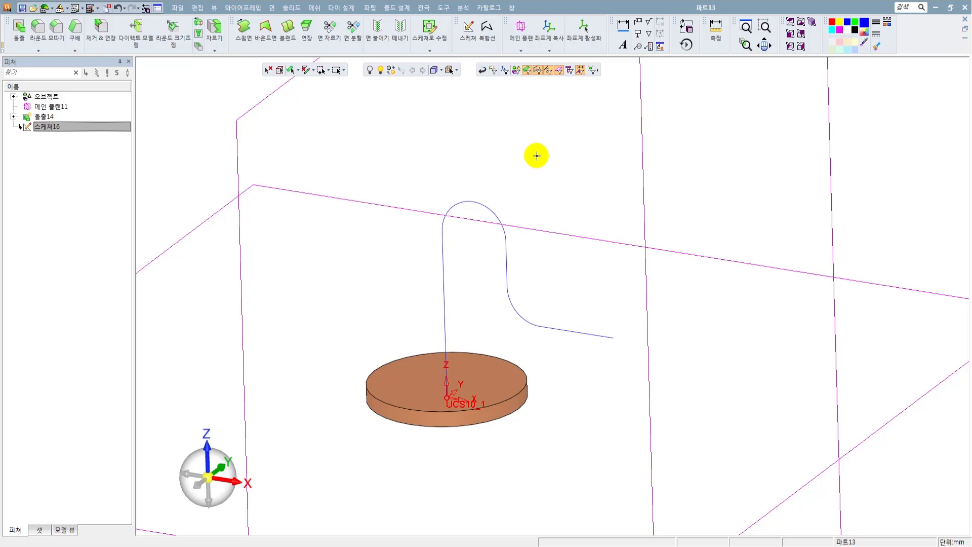
Set up a circular move of the lower arc and horizontal end line, using the short vertical line as the rotation axis.
click(198, 9)
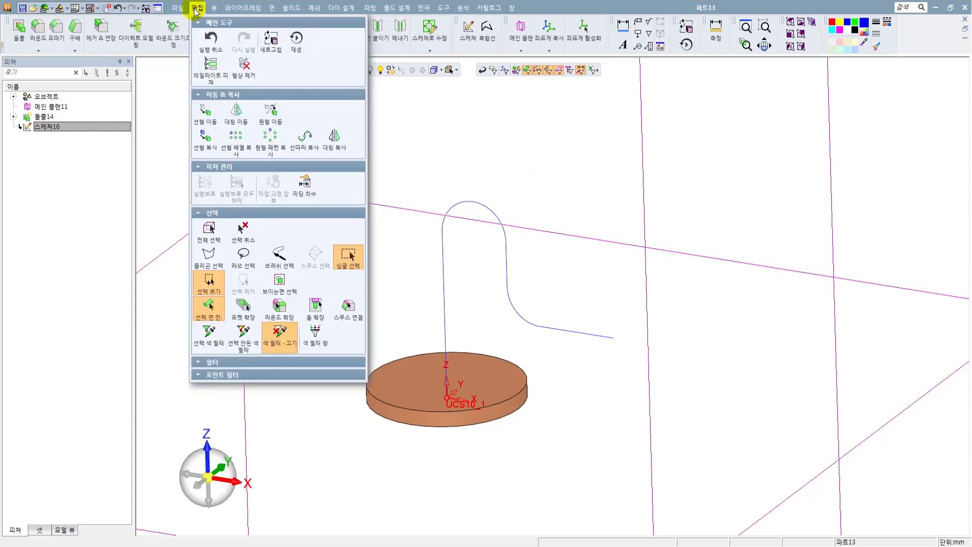
click(267, 128)
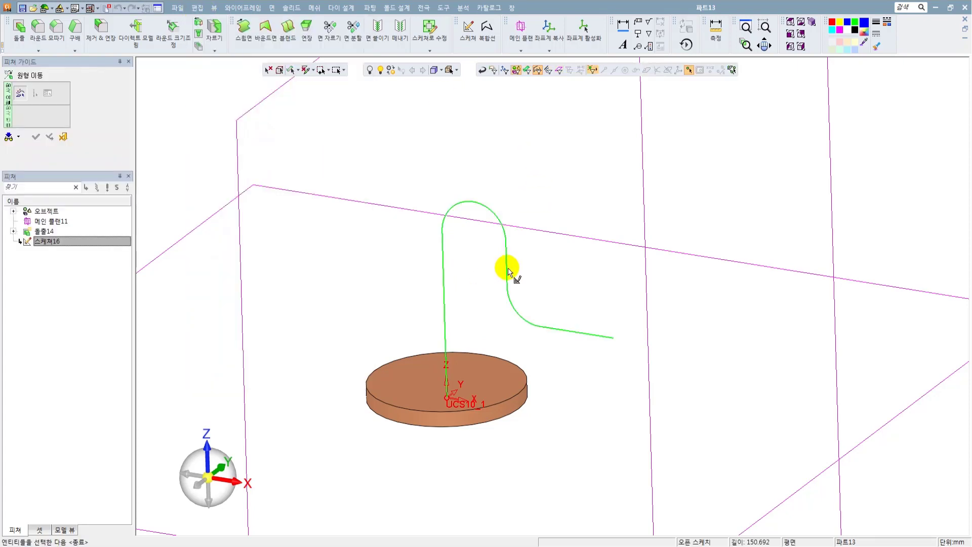
scroll(508, 271, up, 2)
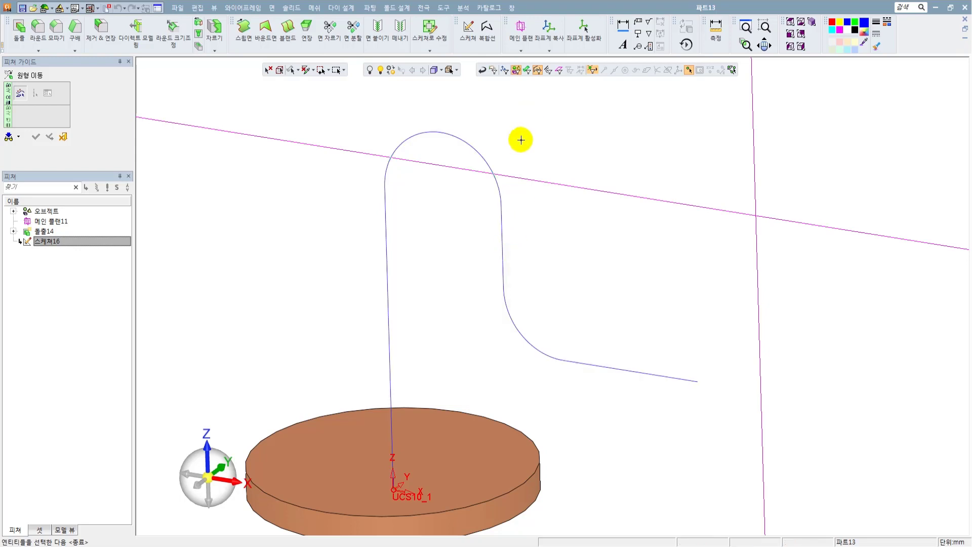
click(549, 74)
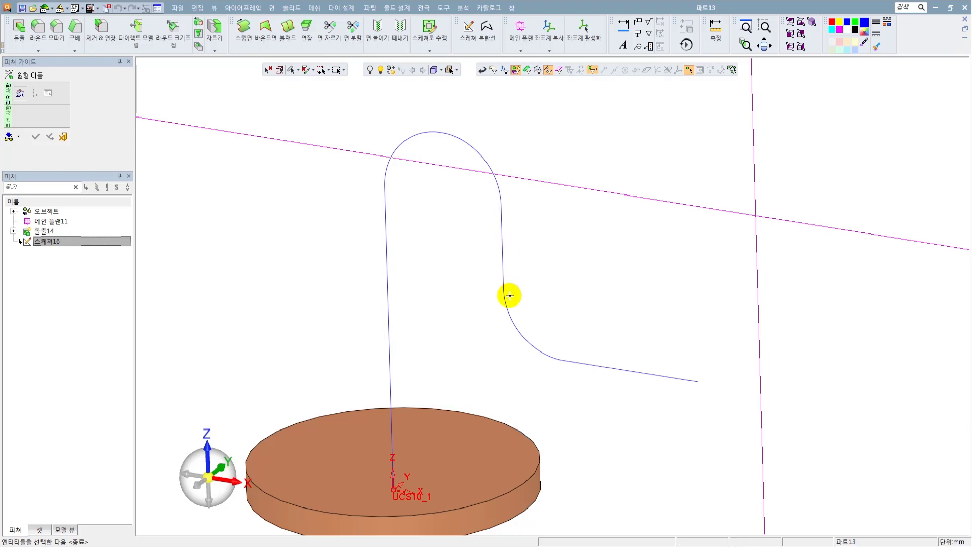
click(512, 316)
click(587, 364)
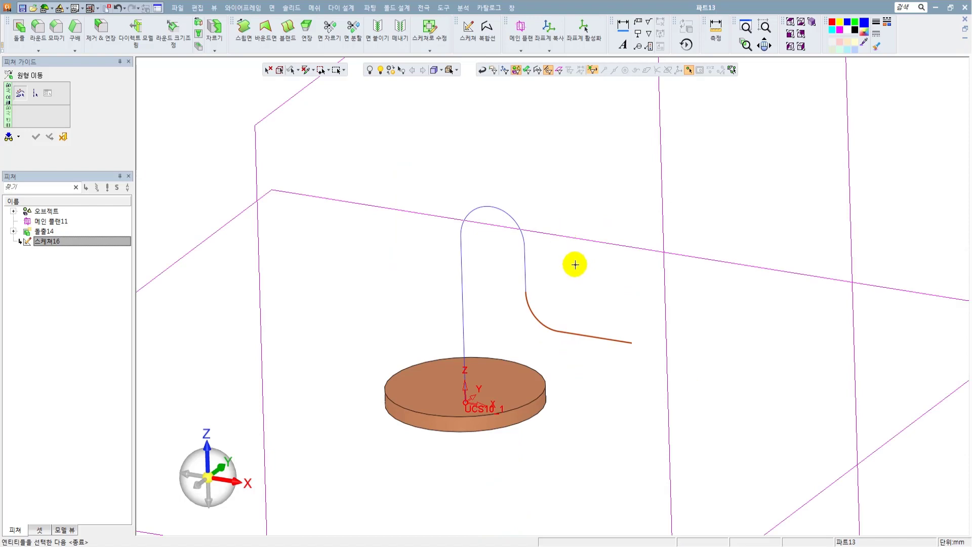
click(36, 94)
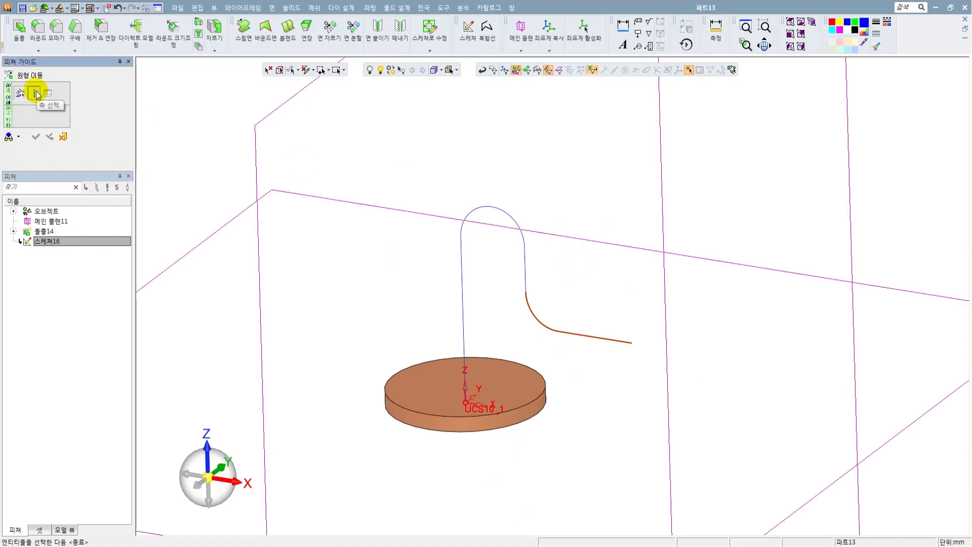
click(525, 261)
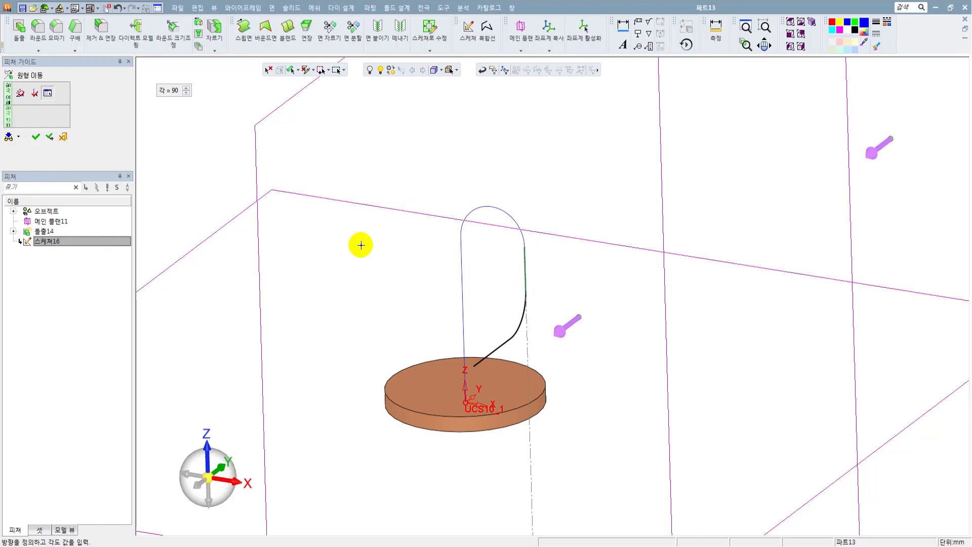
Set the circular move angle to 30 degrees, viewed from above, and apply the rotation.
click(208, 448)
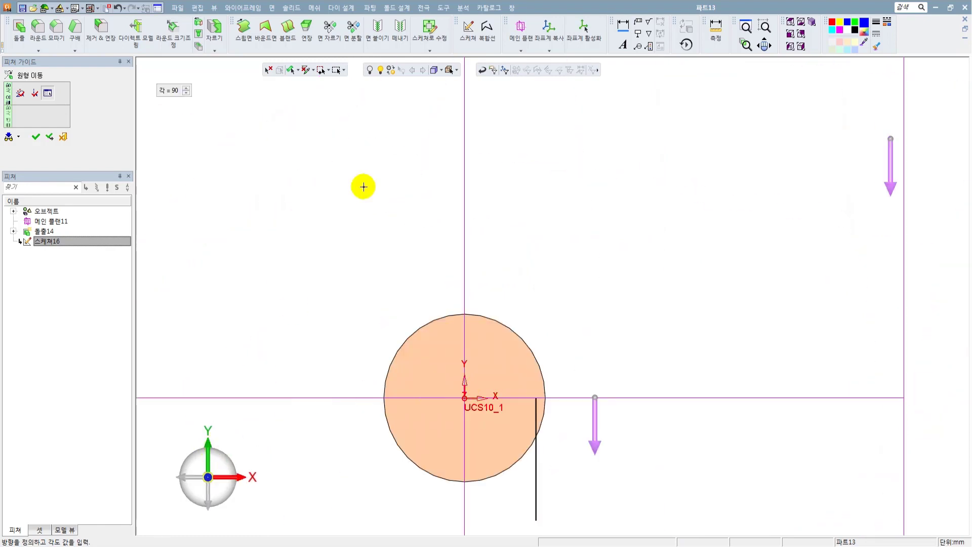
click(165, 90)
text(30)
key(Return)
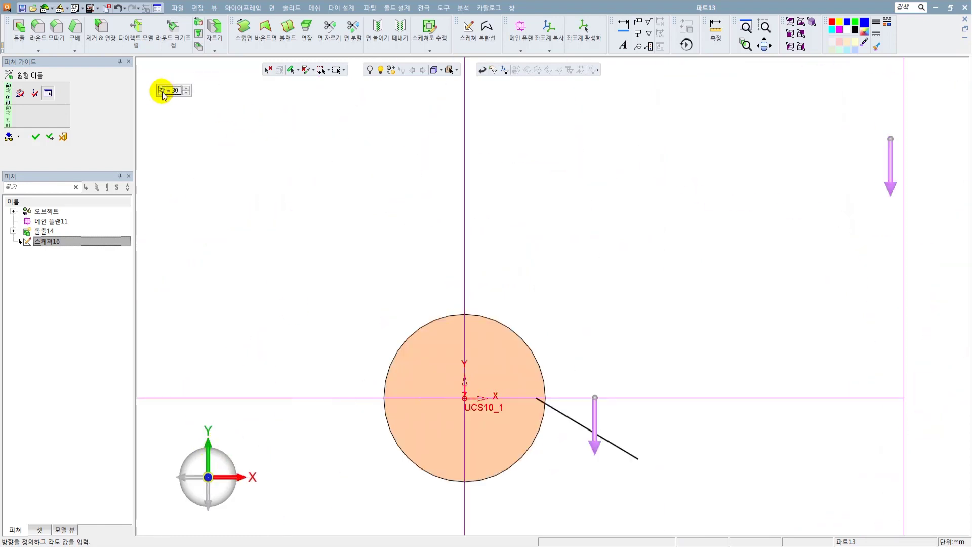
click(35, 137)
Examine the rotated pipe path and check which of its curves belong to the original sketch.
scroll(555, 286, down, 3)
middle_drag(560, 282, 568, 180)
scroll(571, 198, up, 3)
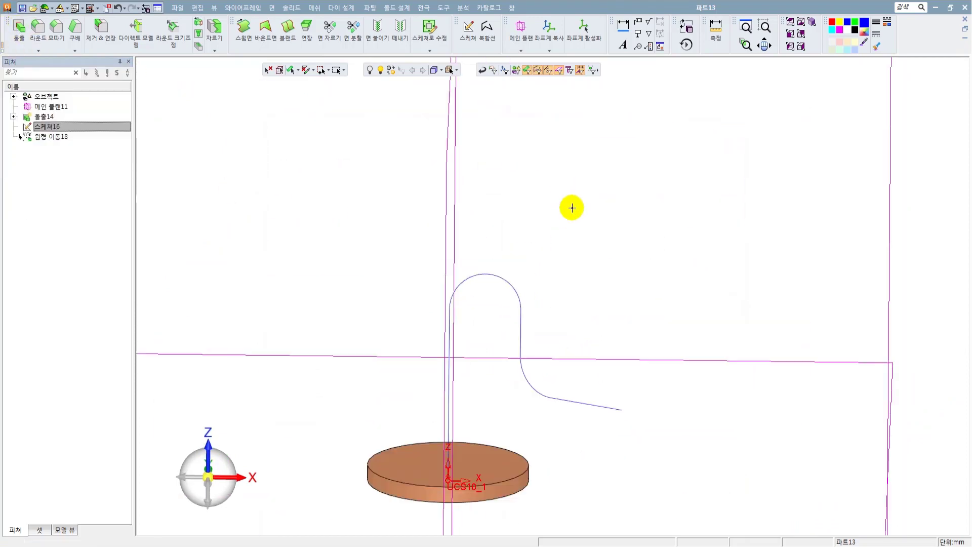
click(516, 74)
middle_drag(557, 288, 545, 218)
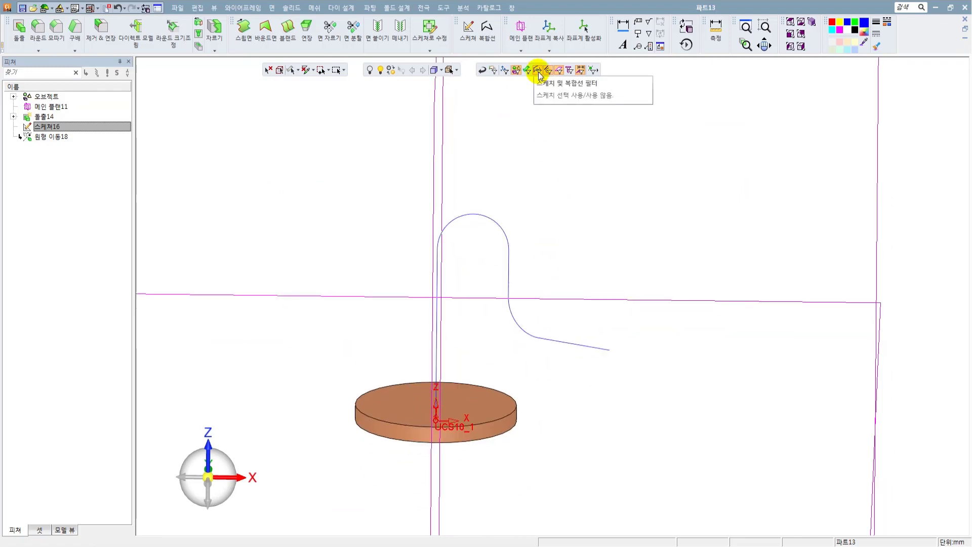
click(491, 221)
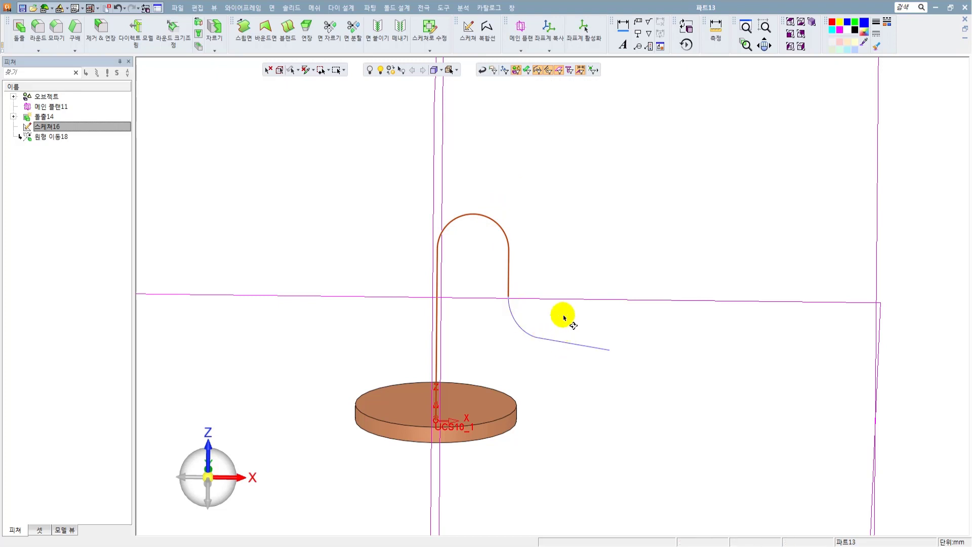
middle_drag(563, 315, 542, 317)
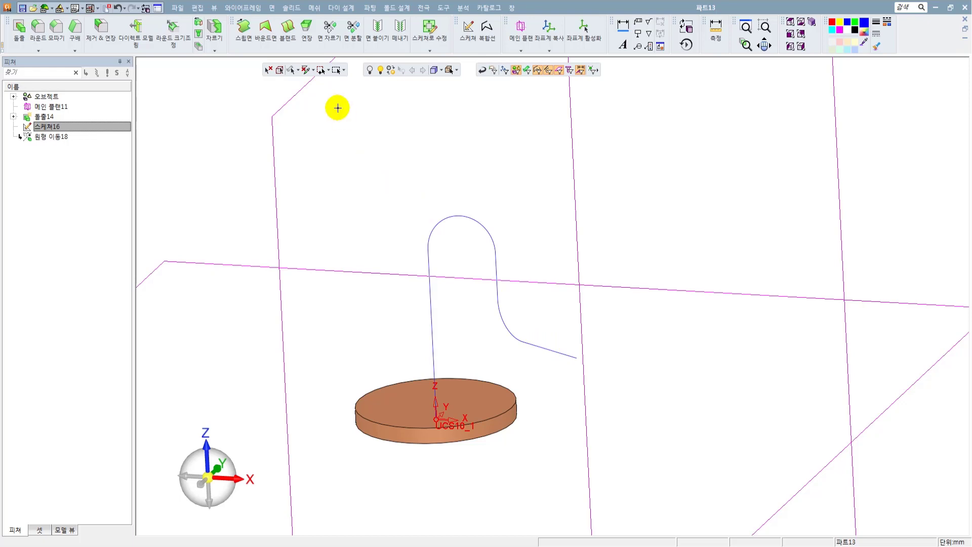
Create a composite curve joining the whole path from the long vertical line to the rotated end line.
click(238, 9)
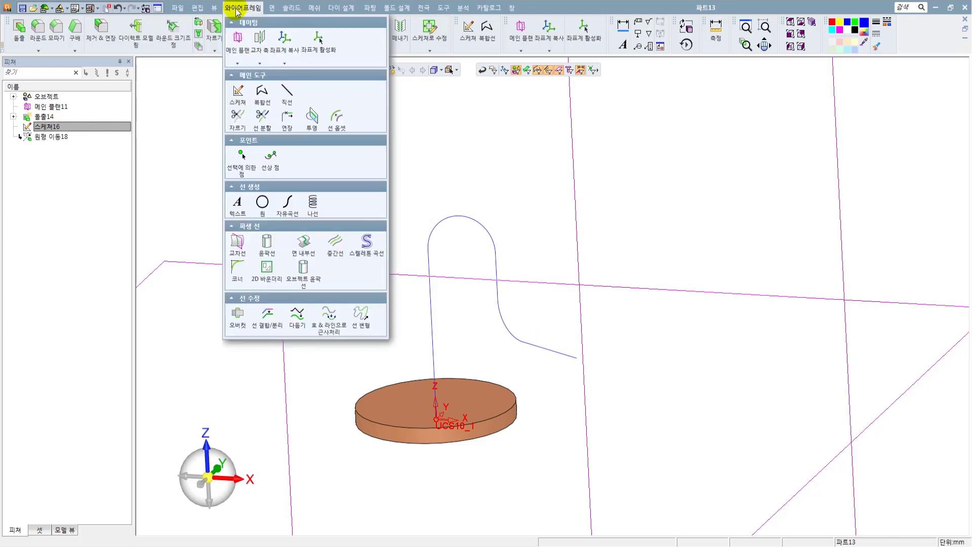
click(261, 92)
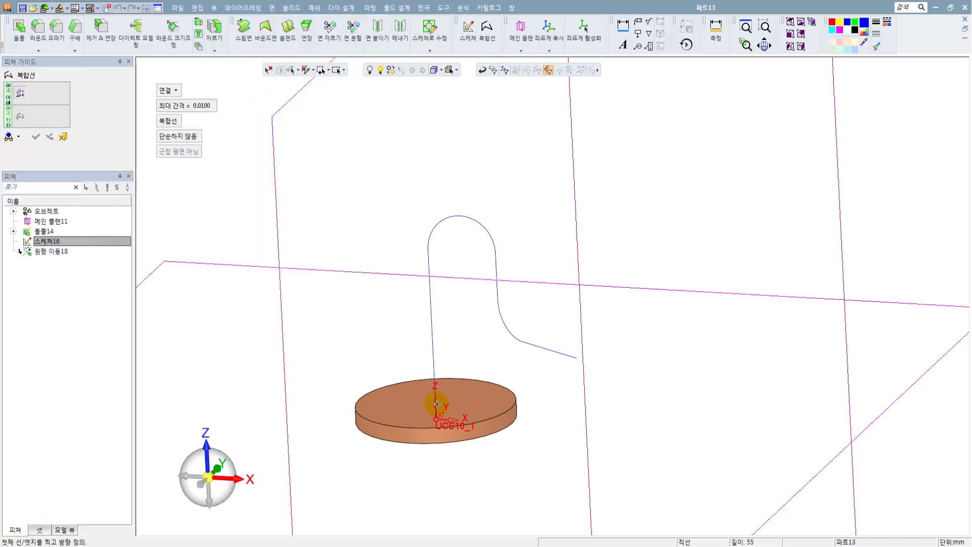
click(433, 358)
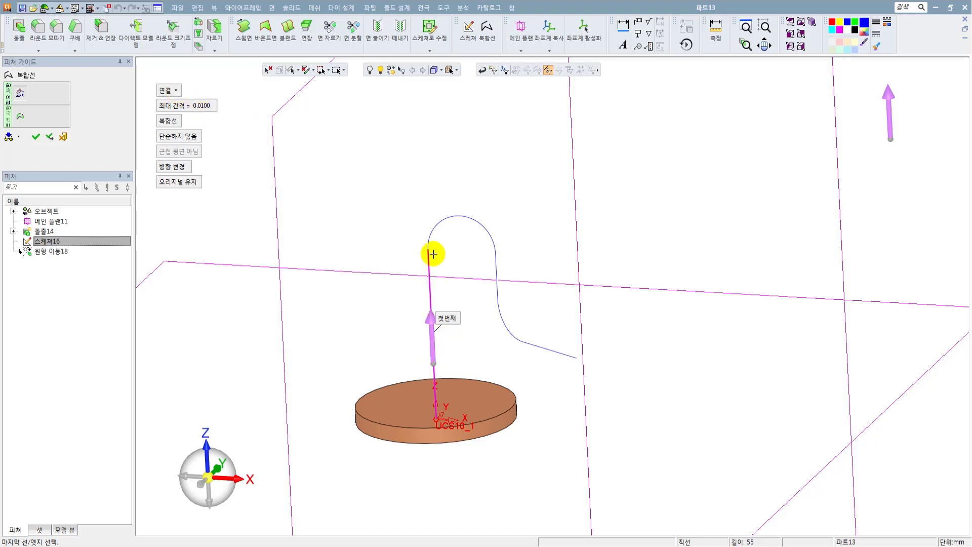
click(572, 356)
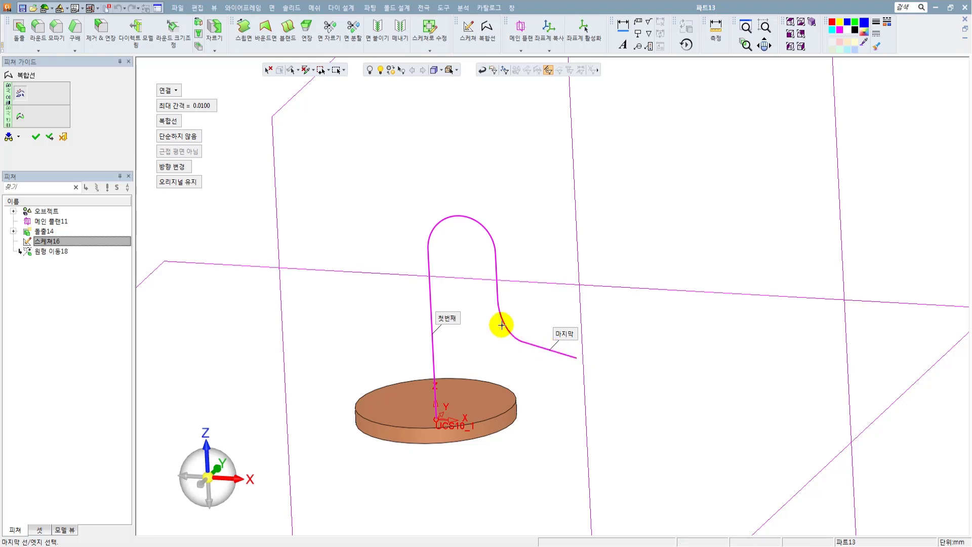
click(35, 136)
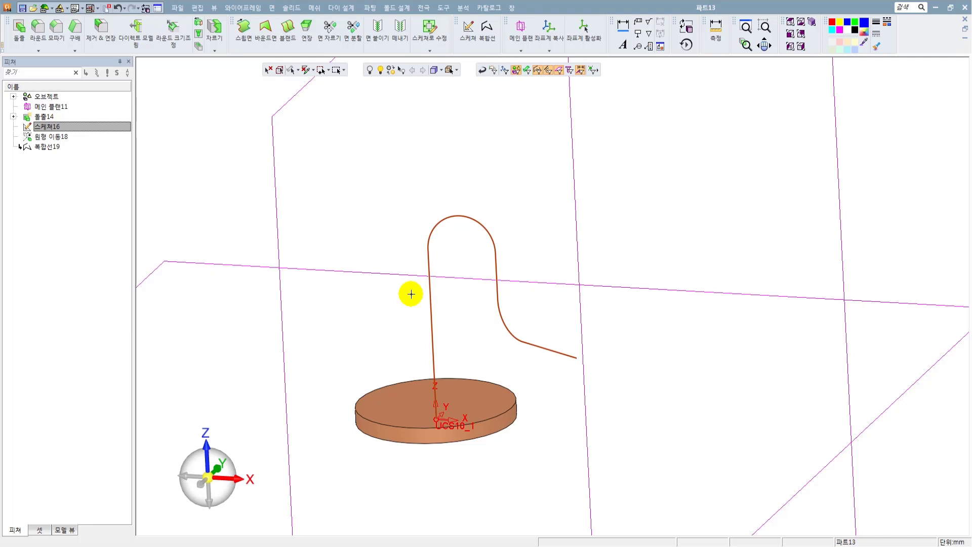
click(476, 219)
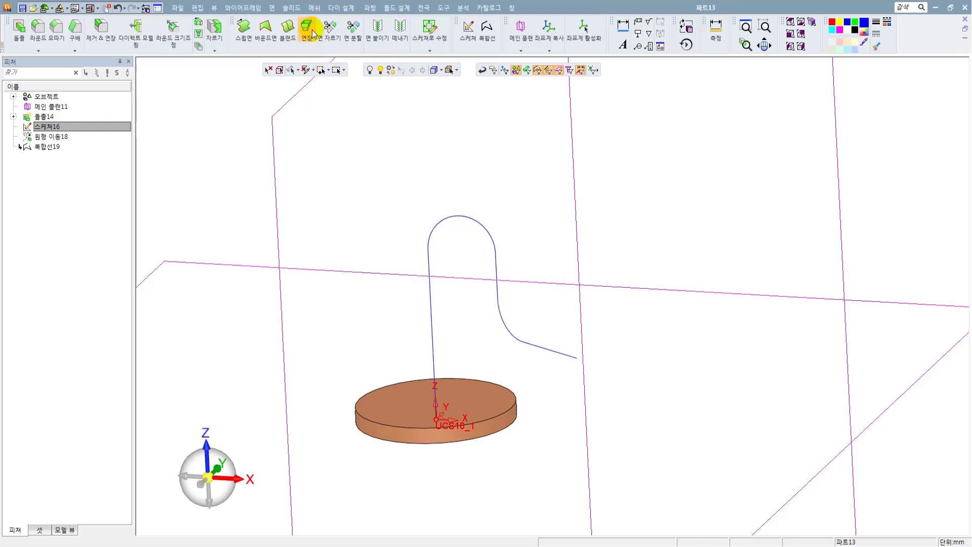
Set up a pipe feature along the whole composite curve, added to the existing flange body.
click(292, 7)
click(359, 138)
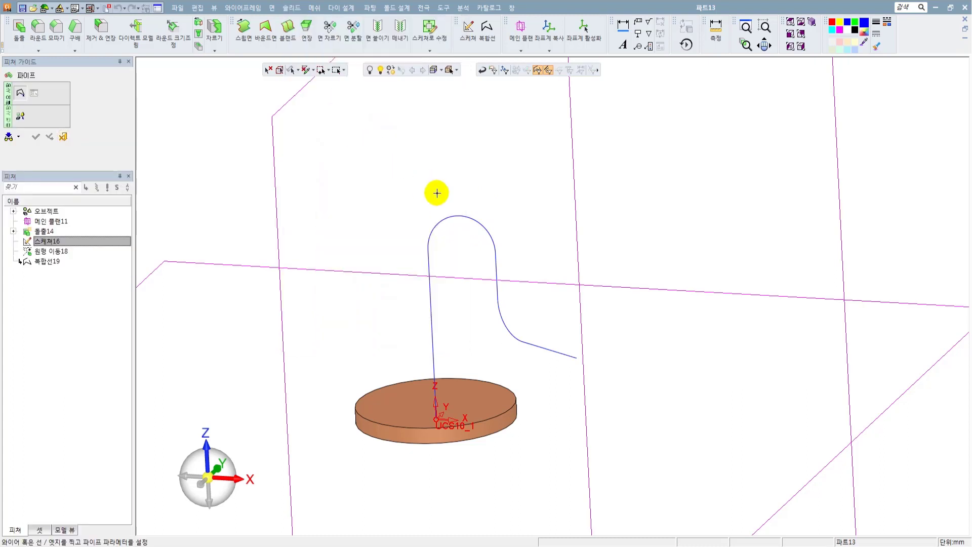
click(461, 216)
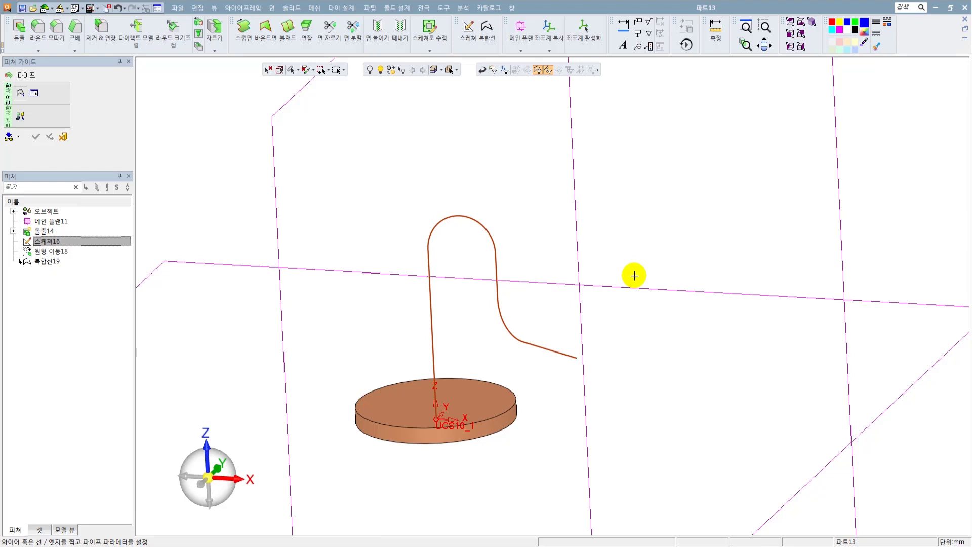
click(34, 94)
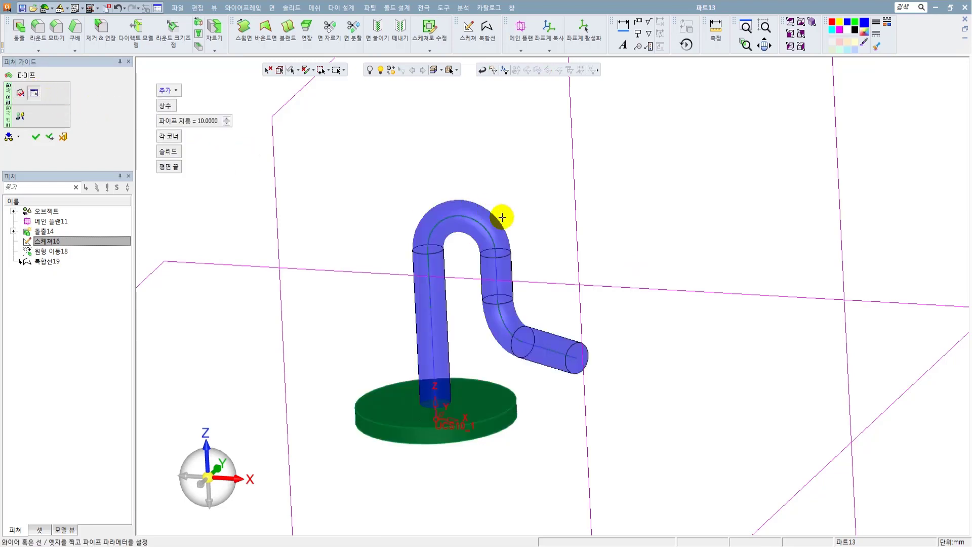
scroll(515, 211, up, 2)
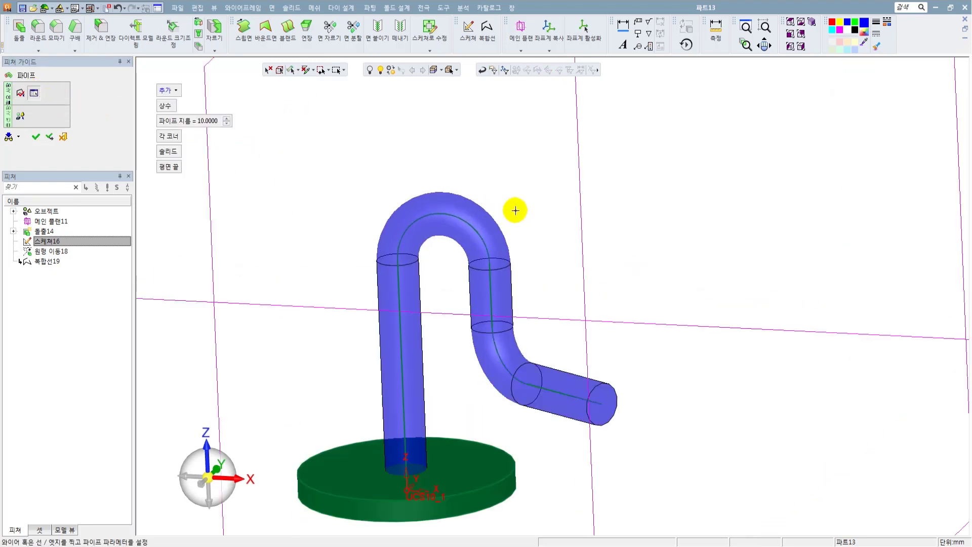
click(168, 90)
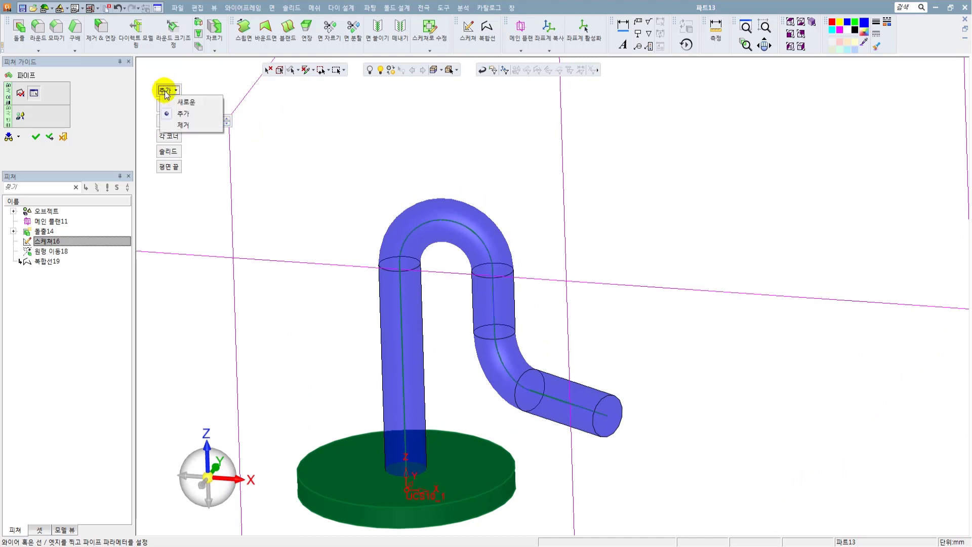
click(183, 115)
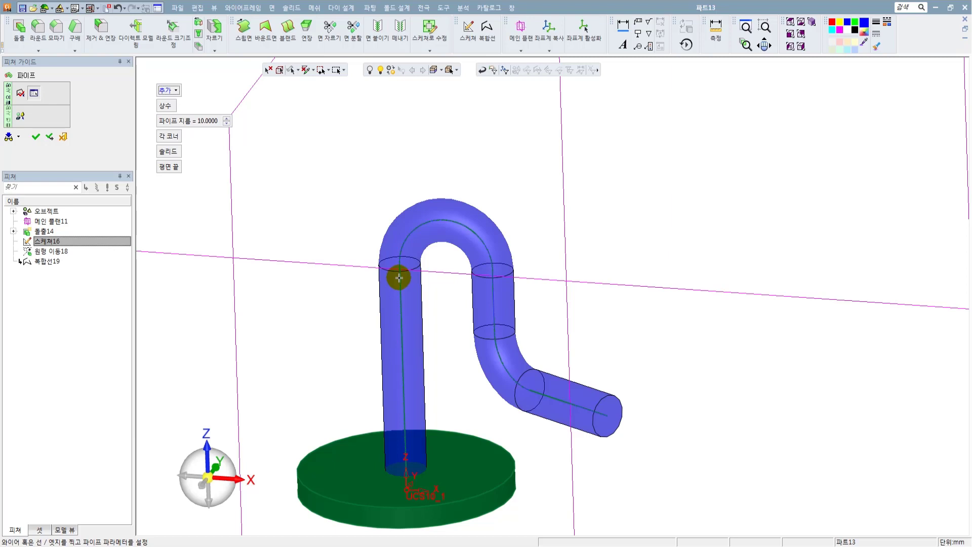
Set the pipe diameter to 20 mm and create the solid pipe with the remaining default options.
click(198, 121)
text(20)
key(Return)
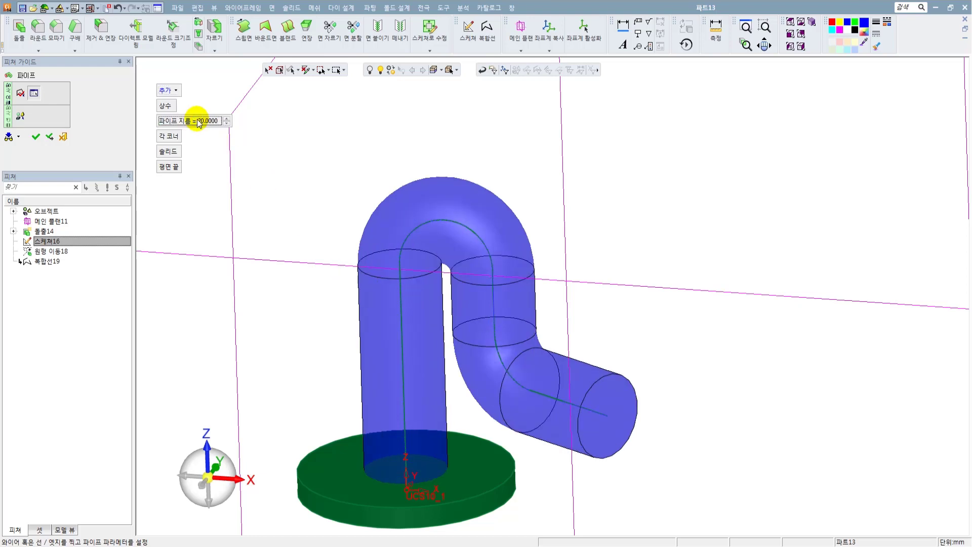
middle_drag(379, 310, 373, 288)
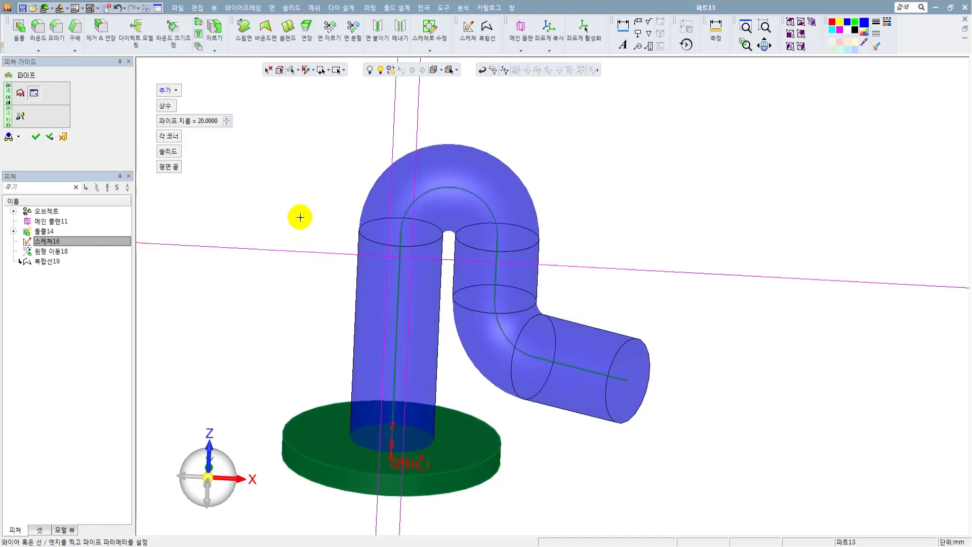
middle_drag(321, 227, 312, 233)
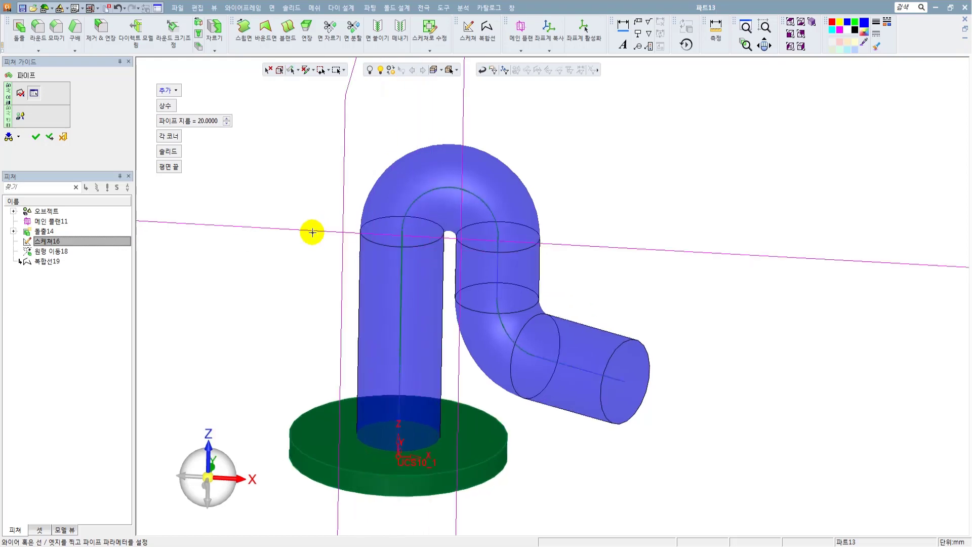
scroll(408, 288, down, 3)
middle_drag(240, 217, 238, 235)
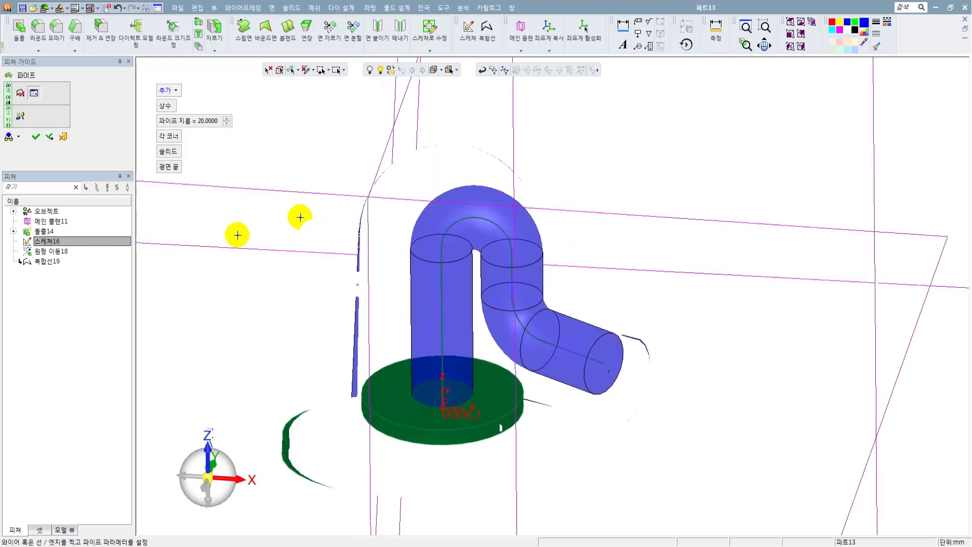
click(36, 137)
middle_drag(450, 331, 449, 287)
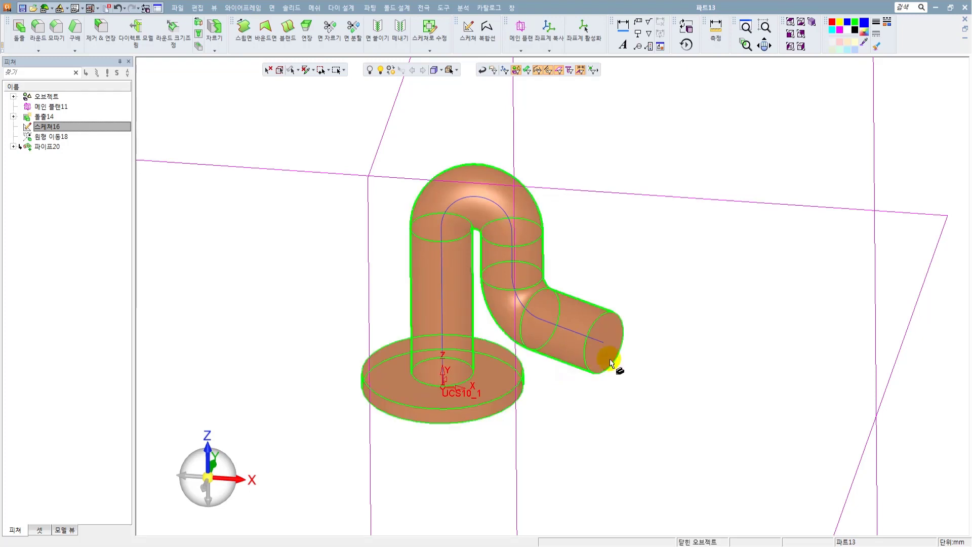
Start a sketch on the flat end face of the pipe's rotated outlet.
scroll(552, 370, up, 2)
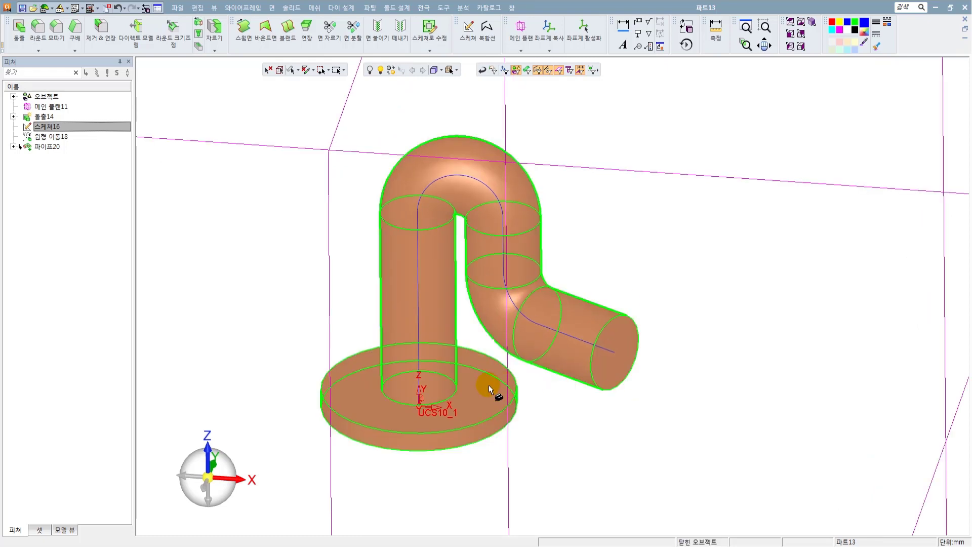
ctrl+middle_drag(589, 316, 521, 310)
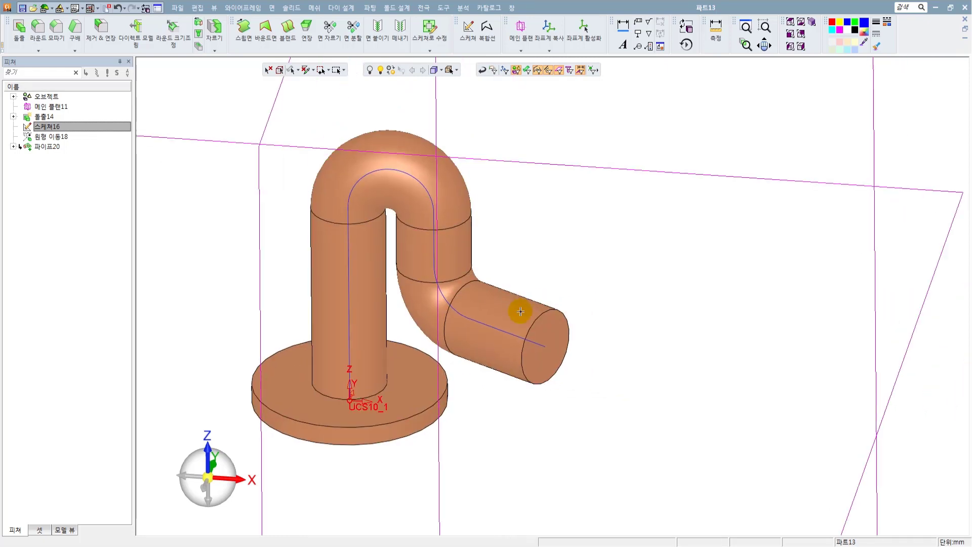
right_click(649, 243)
click(672, 251)
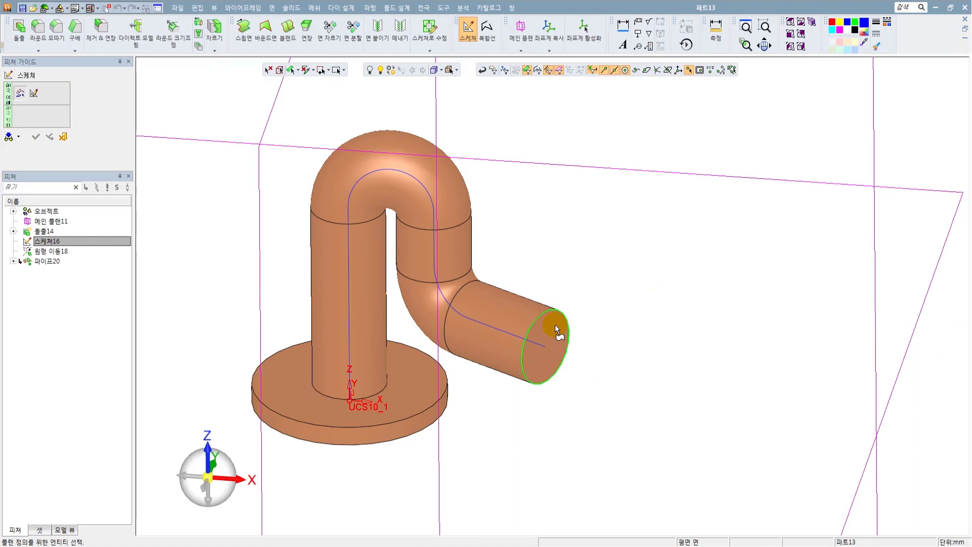
click(556, 325)
Project the path's endpoint and the circular edge of the outlet face into the sketch as references.
ctrl+middle_drag(572, 331, 612, 293)
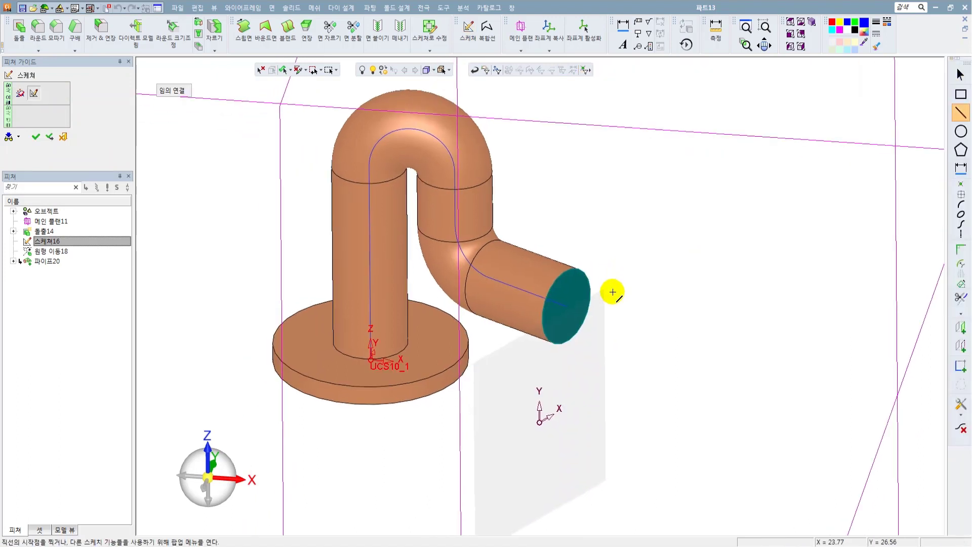
ctrl+drag(613, 294, 611, 275)
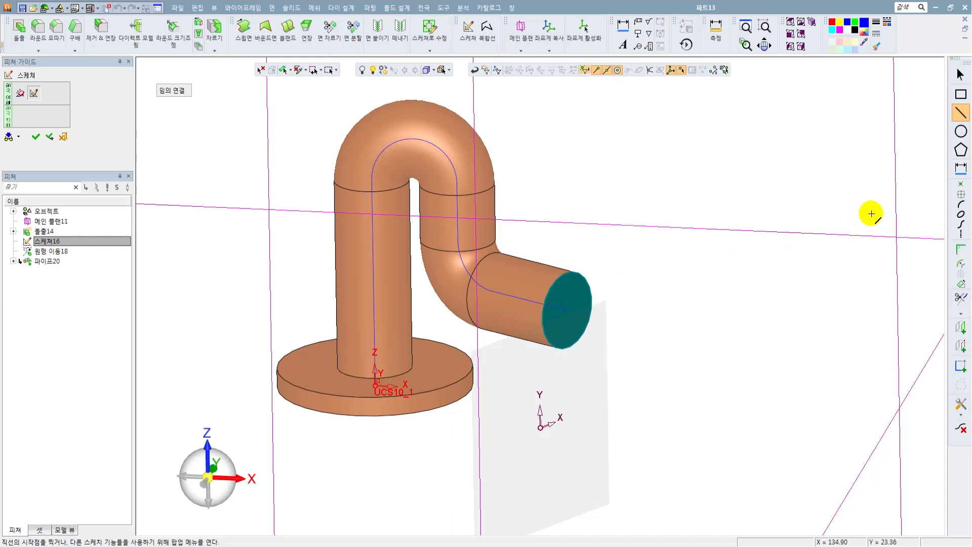
mouse_move(624, 361)
ctrl+mouse_down()
mouse_move(612, 348)
mouse_move(618, 368)
ctrl+mouse_up()
scroll(568, 309, up, 3)
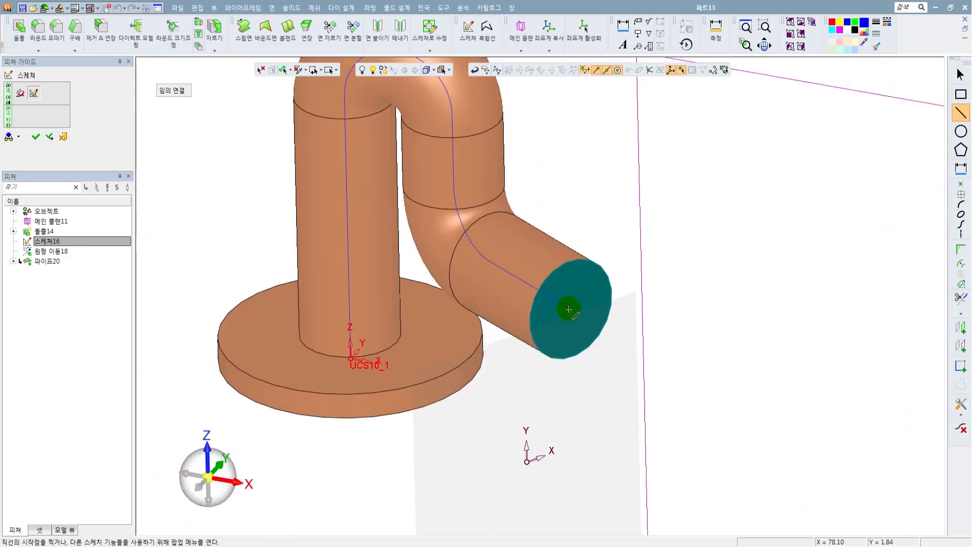
click(959, 347)
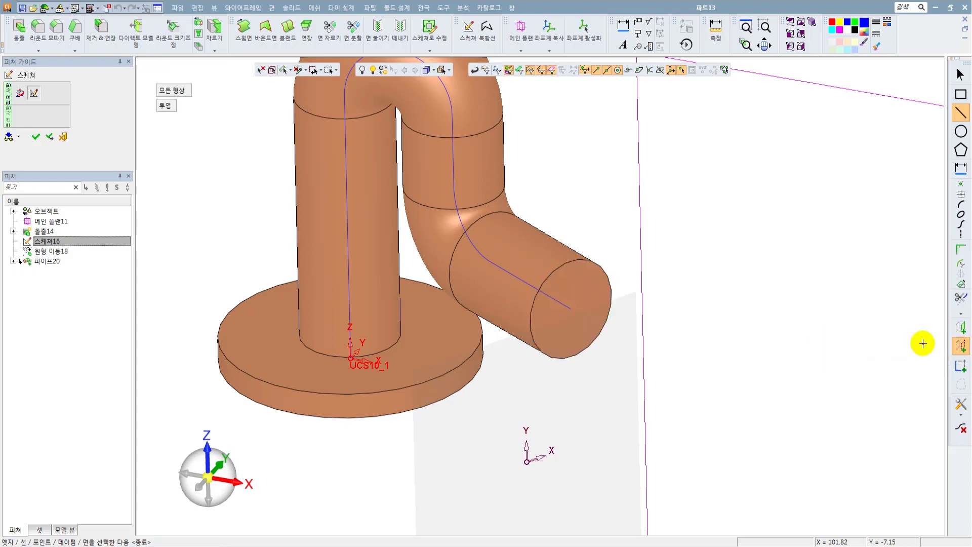
click(571, 307)
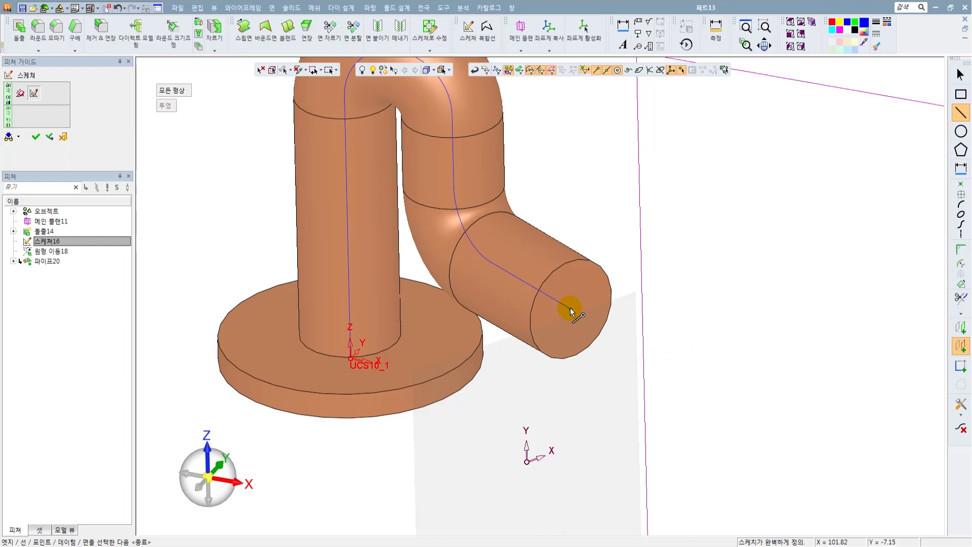
click(576, 264)
Draw a 52 mm diameter circle centred on the projected path endpoint and finish the sketch.
click(961, 131)
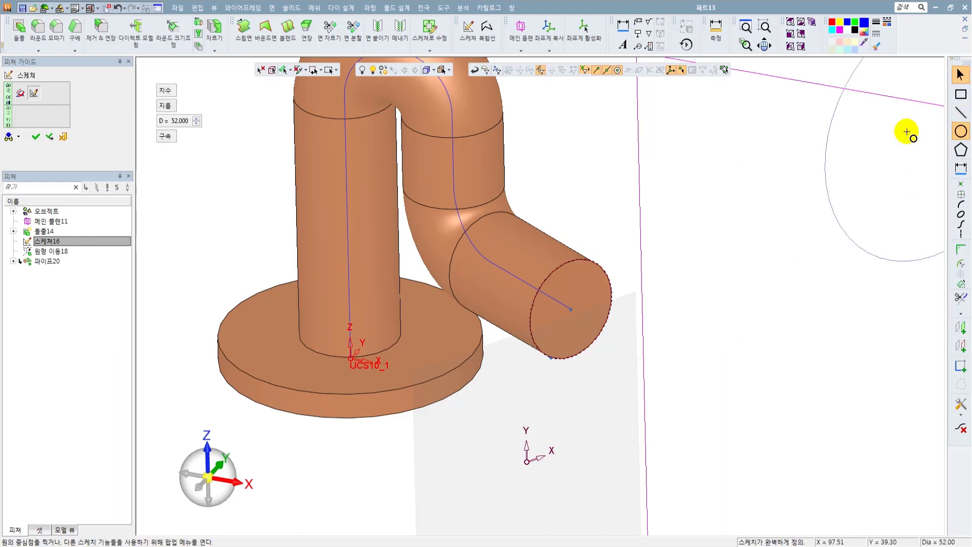
click(571, 309)
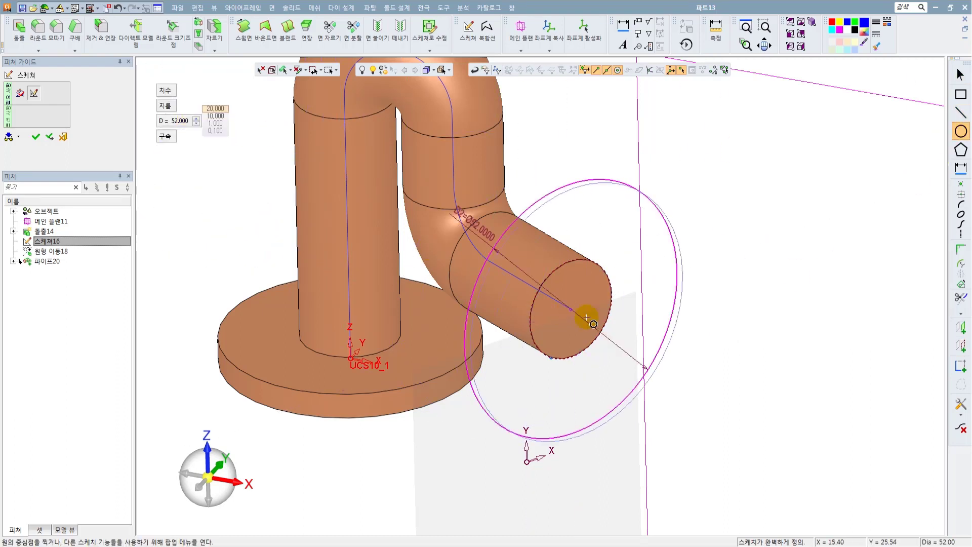
key(Escape)
click(35, 136)
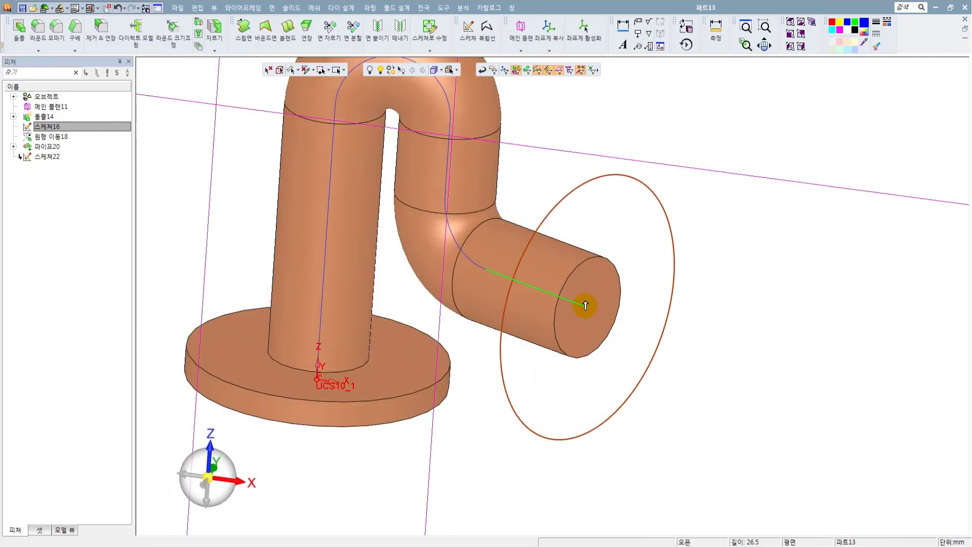
Extrude the 52 mm circle 5 mm back toward the pipe as an added flange at the outlet.
click(579, 216)
middle_drag(578, 218, 601, 196)
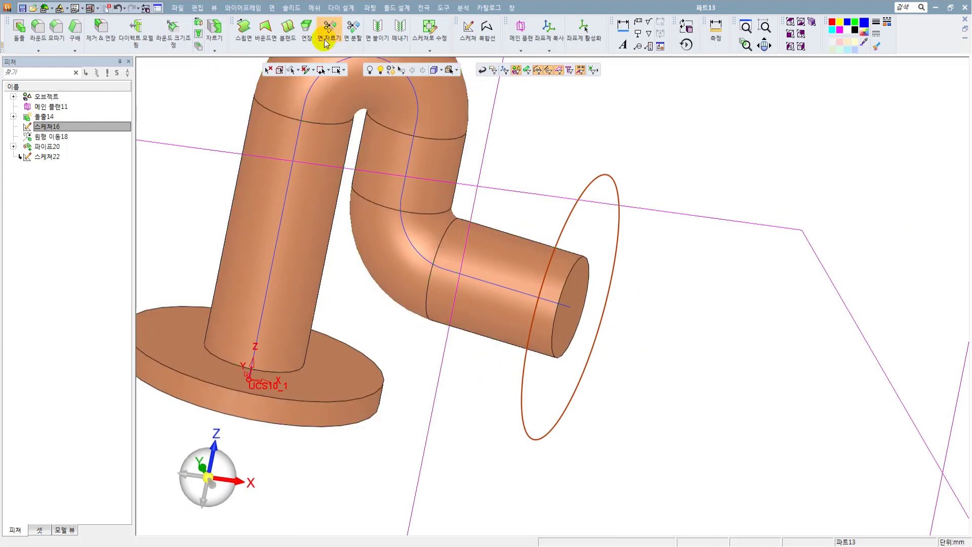
click(291, 8)
click(295, 37)
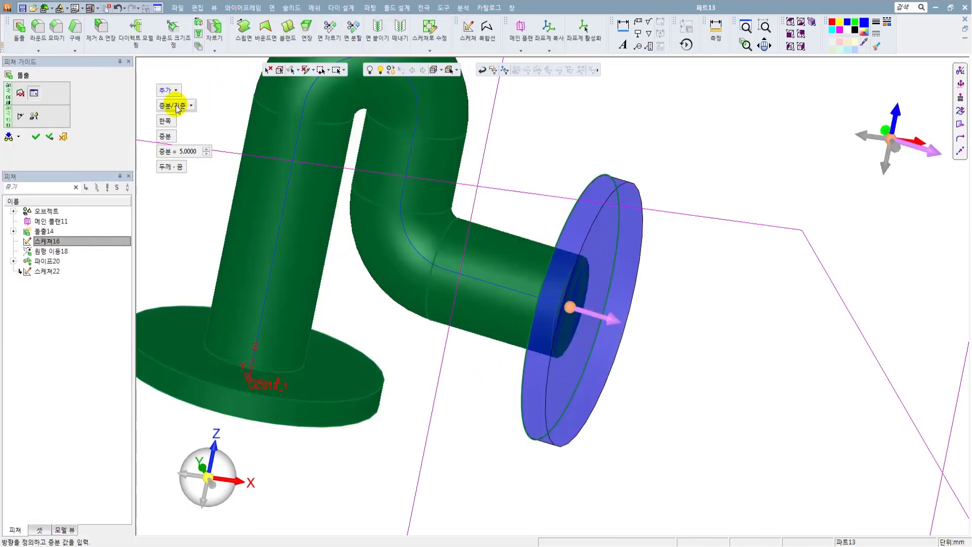
click(598, 315)
middle_drag(607, 321, 585, 284)
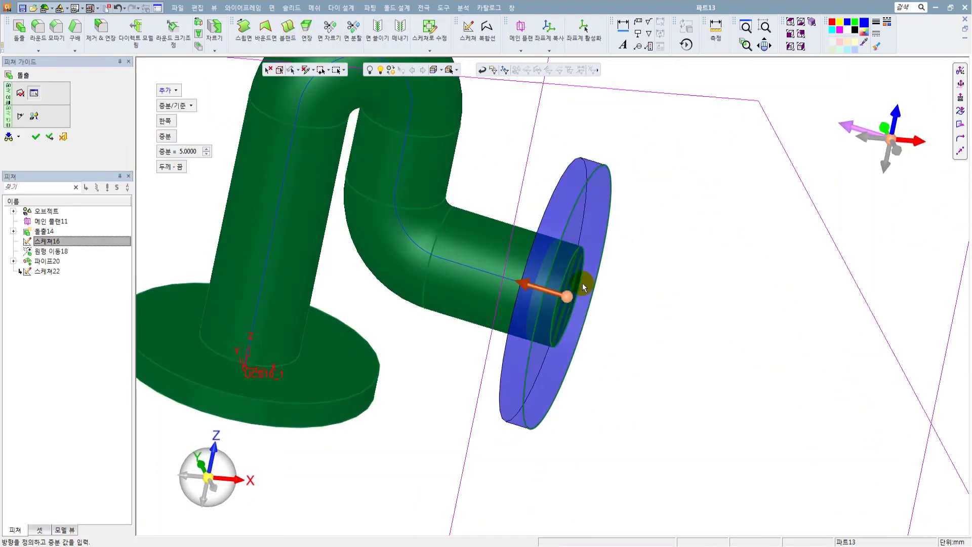
middle_click(358, 263)
click(358, 264)
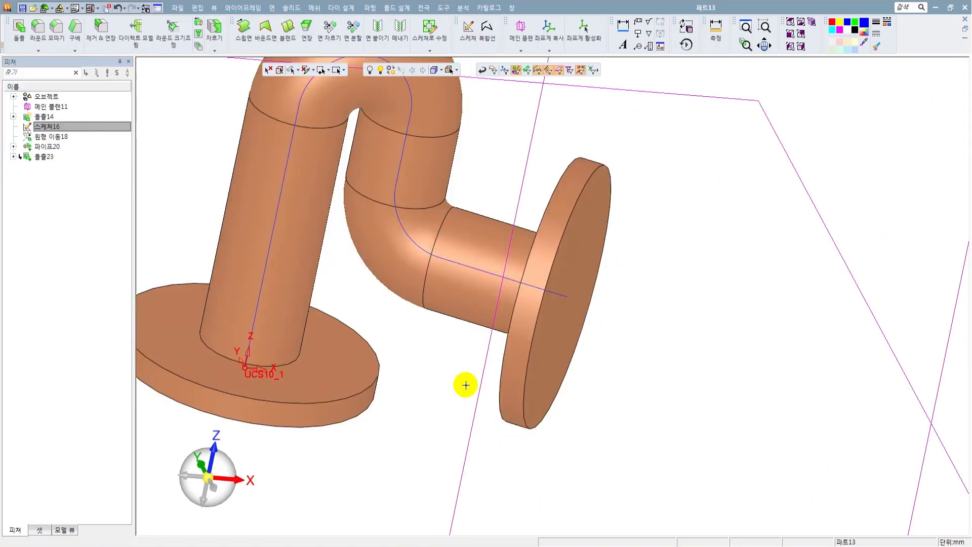
Start a chamfer on the two circular edges where the pipe meets the base flange and the outlet flange.
ctrl+middle_drag(362, 366, 484, 348)
middle_drag(599, 256, 647, 232)
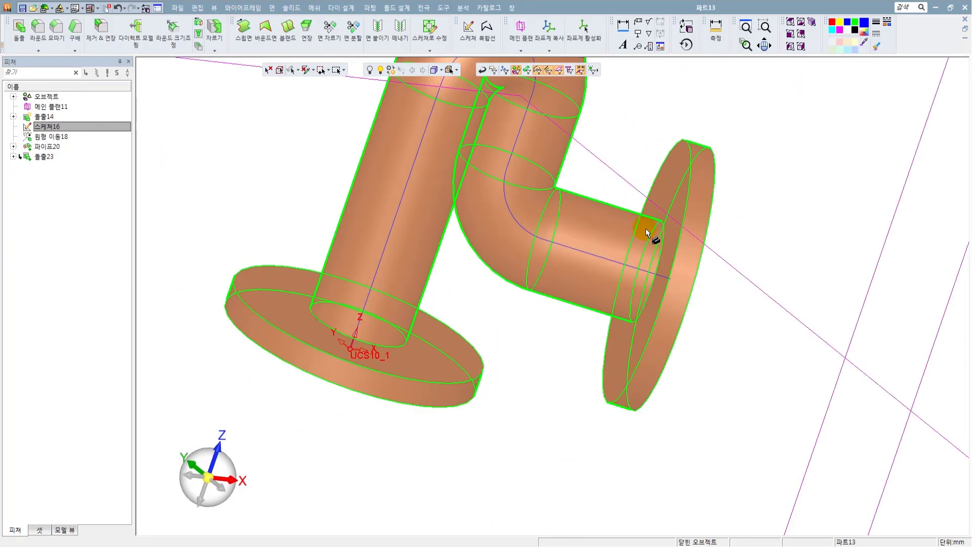
scroll(579, 272, down, 3)
middle_drag(579, 272, 405, 257)
click(287, 9)
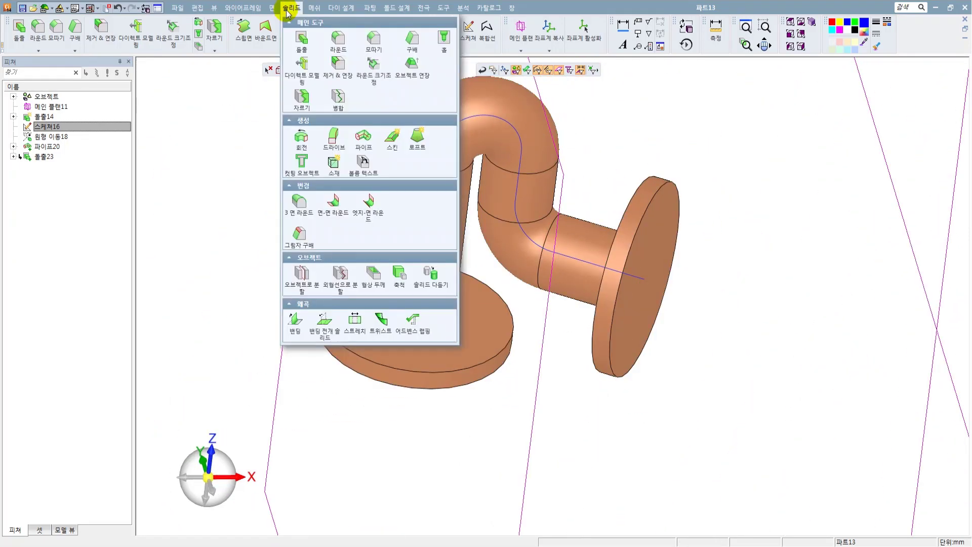
click(373, 38)
scroll(436, 320, up, 3)
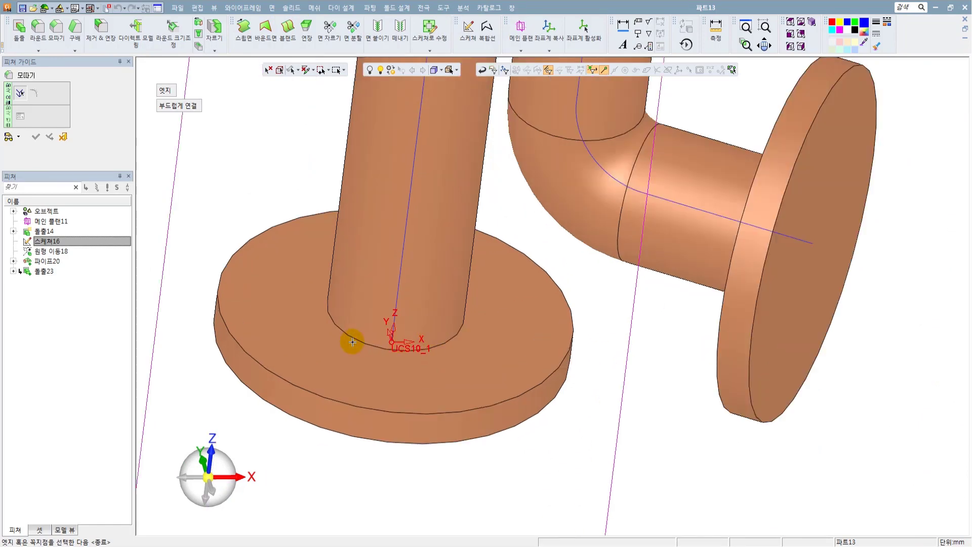
click(354, 343)
middle_drag(716, 196, 757, 196)
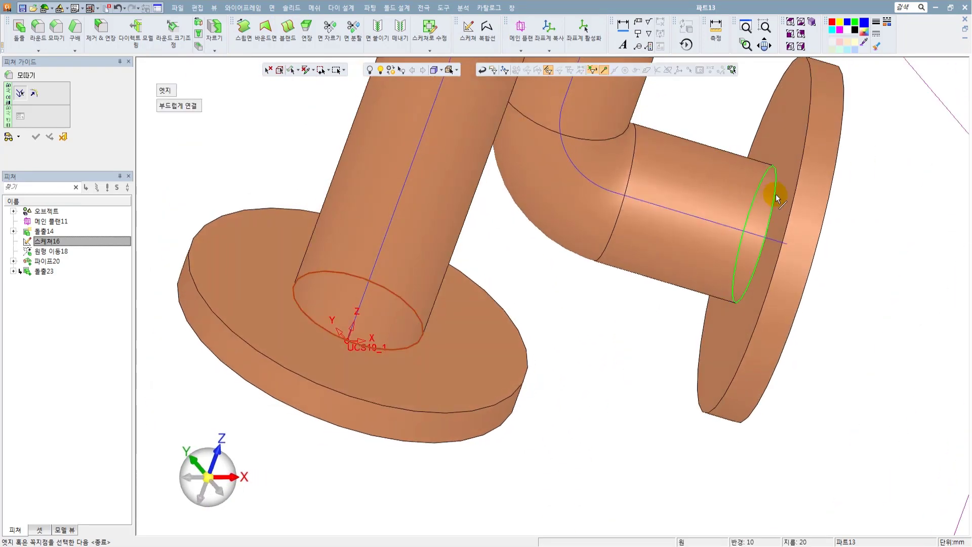
click(773, 191)
scroll(651, 294, down, 2)
middle_drag(595, 306, 640, 301)
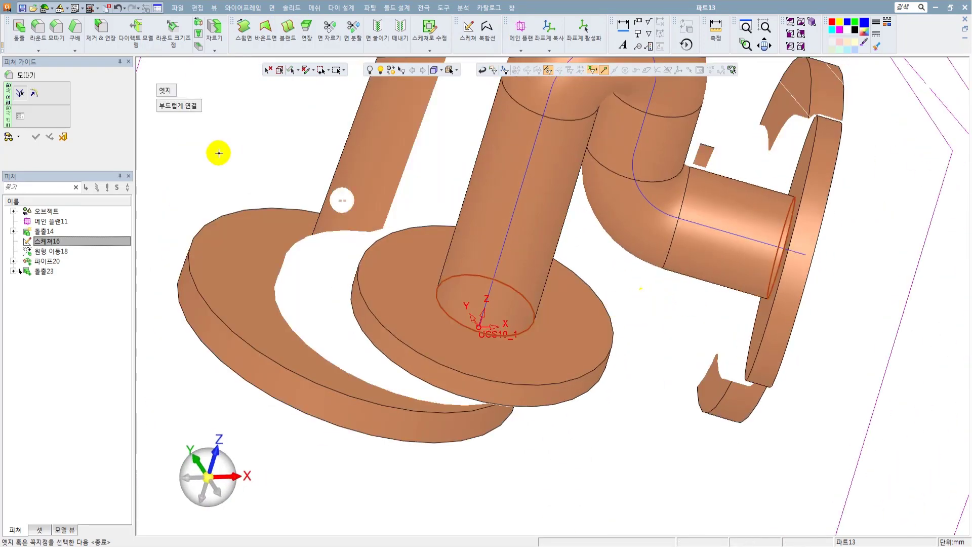
Accept the two selected edges and switch the chamfer definition to distance and angle.
click(34, 92)
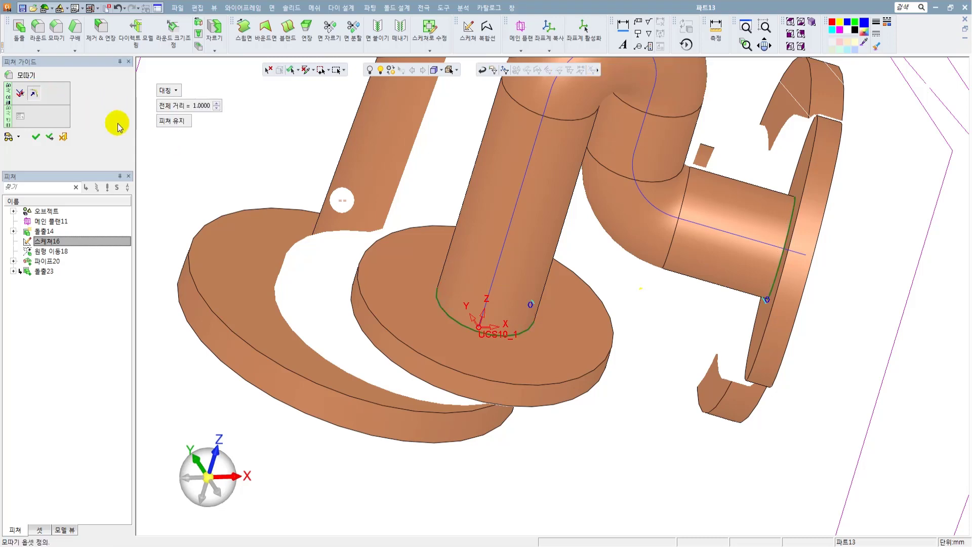
middle_drag(453, 309, 474, 261)
scroll(560, 324, up, 2)
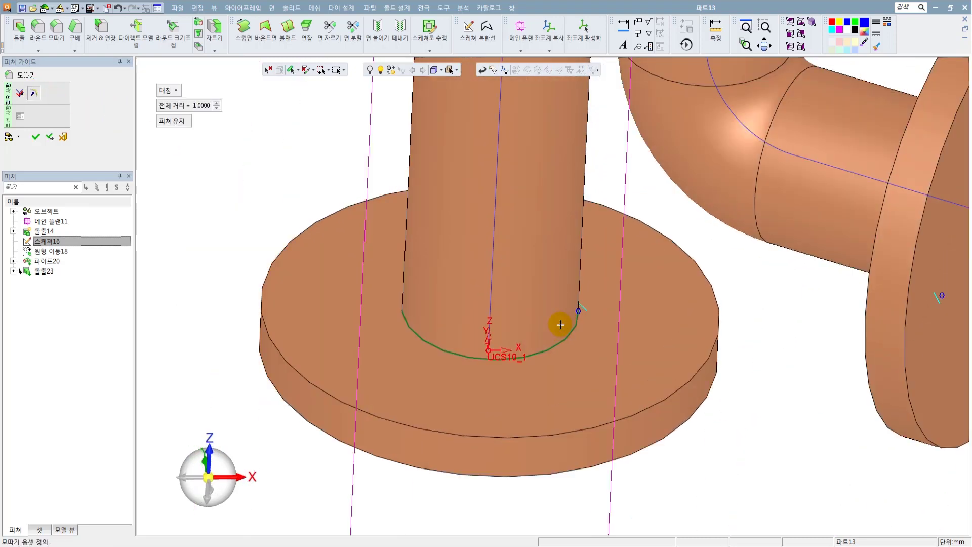
click(168, 90)
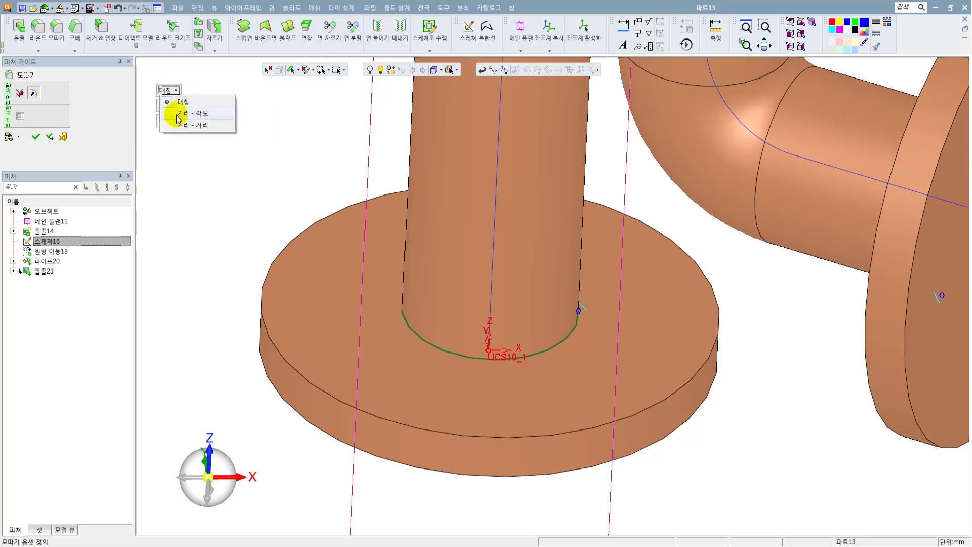
click(178, 116)
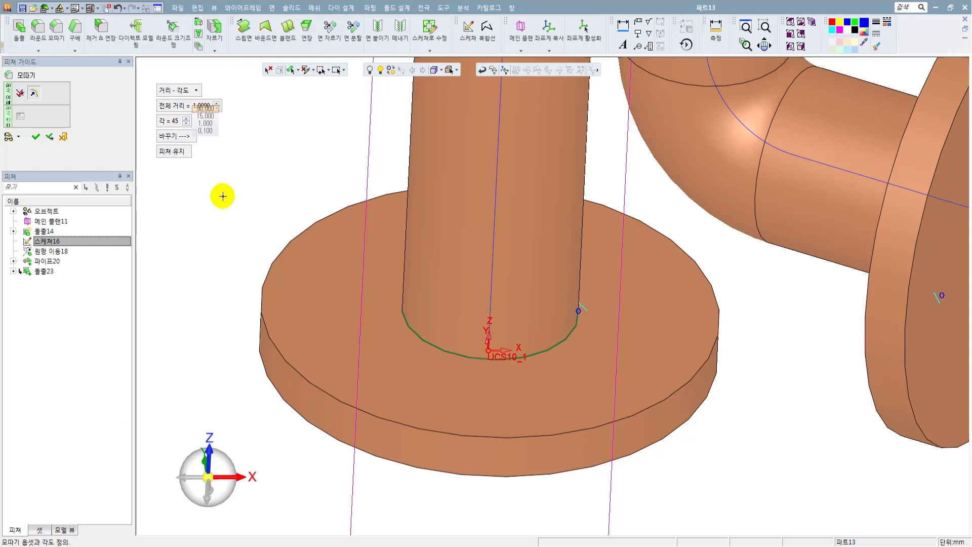
Set the chamfer angle to 30 degrees and the overall distance to 5 mm.
click(170, 122)
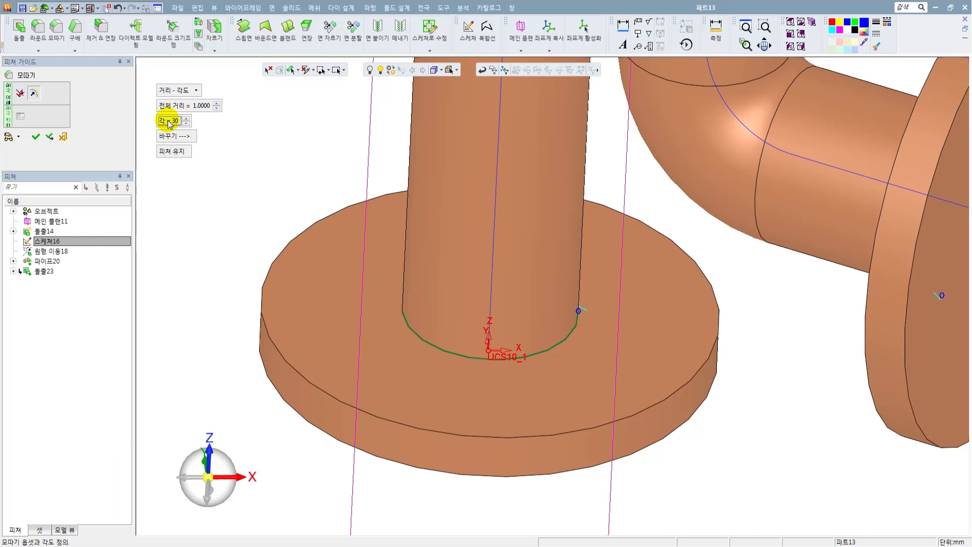
text(30)
key(Return)
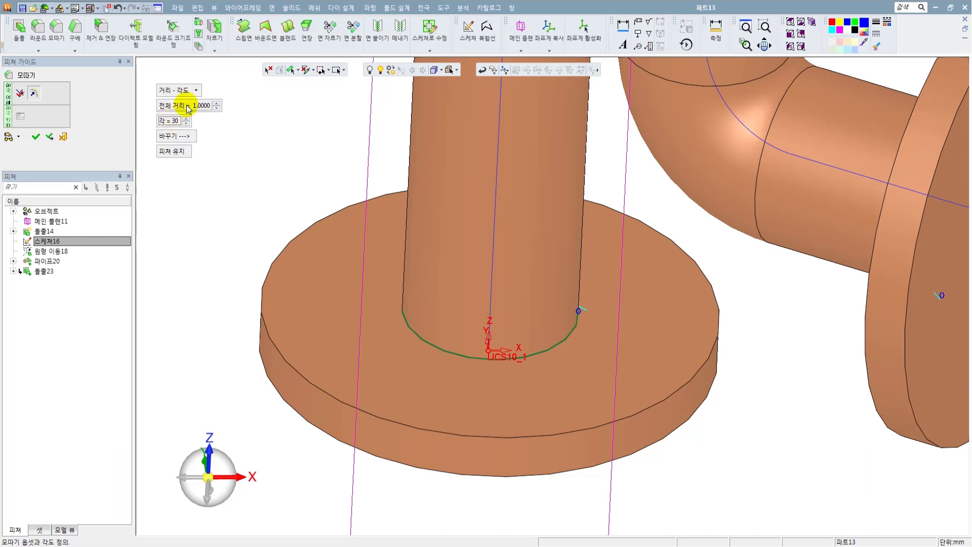
click(187, 107)
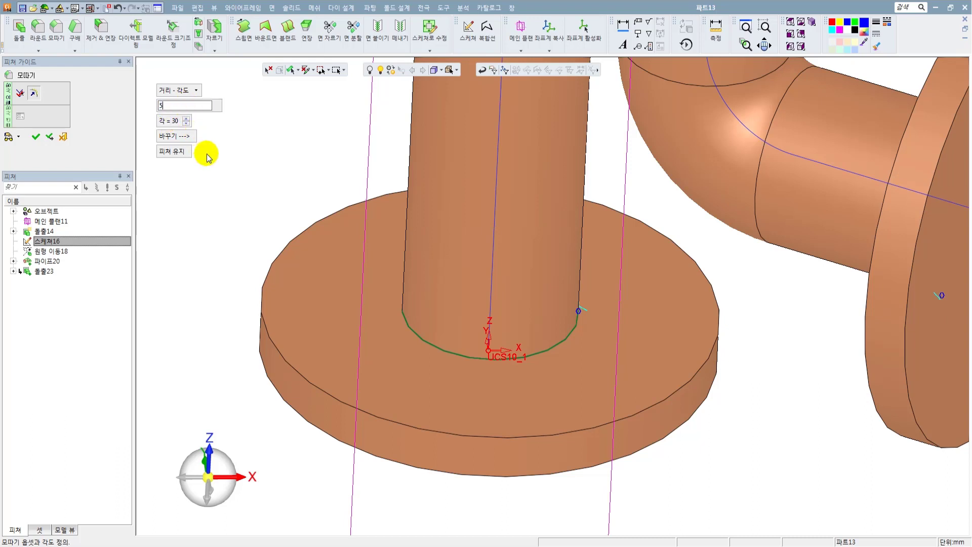
key(Return)
Flip the chamfer direction so the distance and angle sides are swapped.
middle_drag(582, 326, 556, 253)
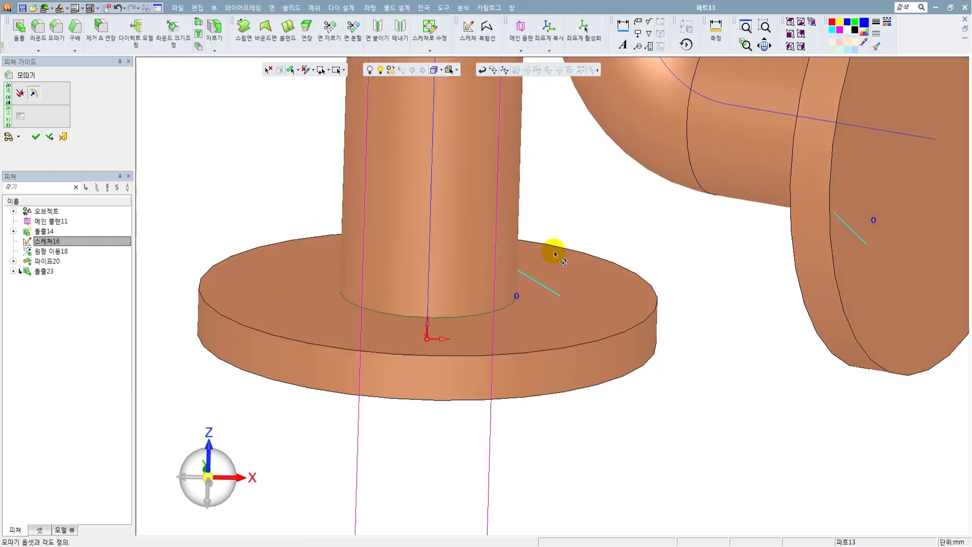
scroll(527, 269, up, 3)
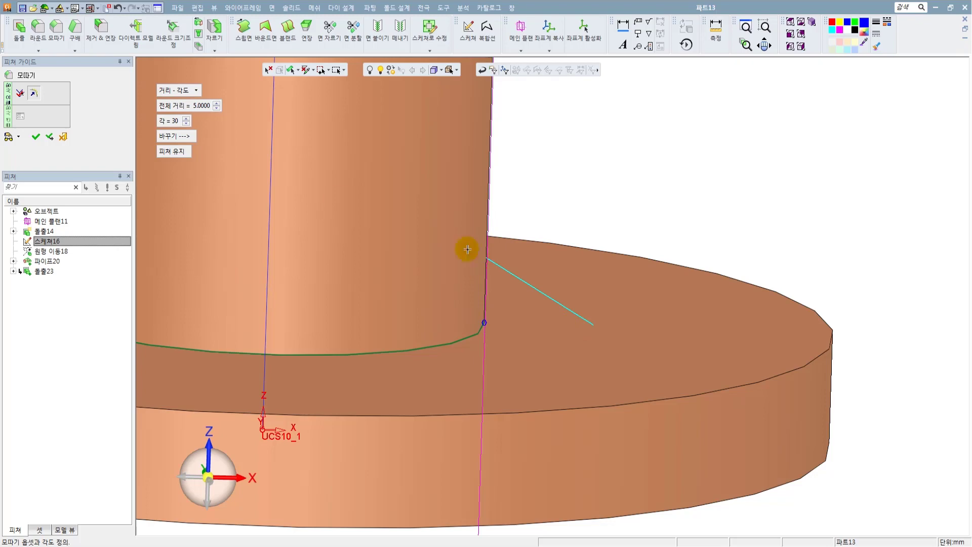
click(173, 136)
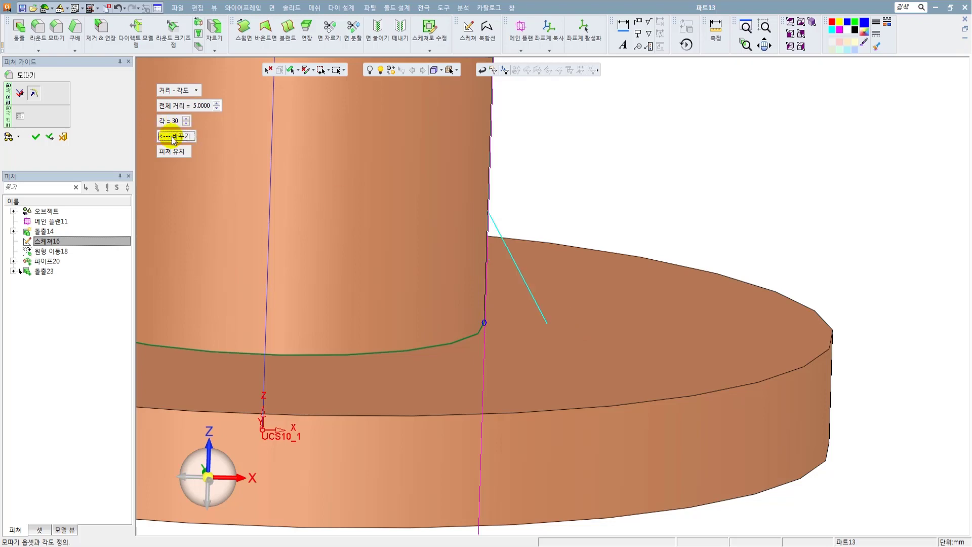
Give the chamfer edge at the outlet flange its own values: 5 mm distance and 30 degrees angle.
scroll(672, 283, down, 5)
middle_drag(711, 193, 746, 222)
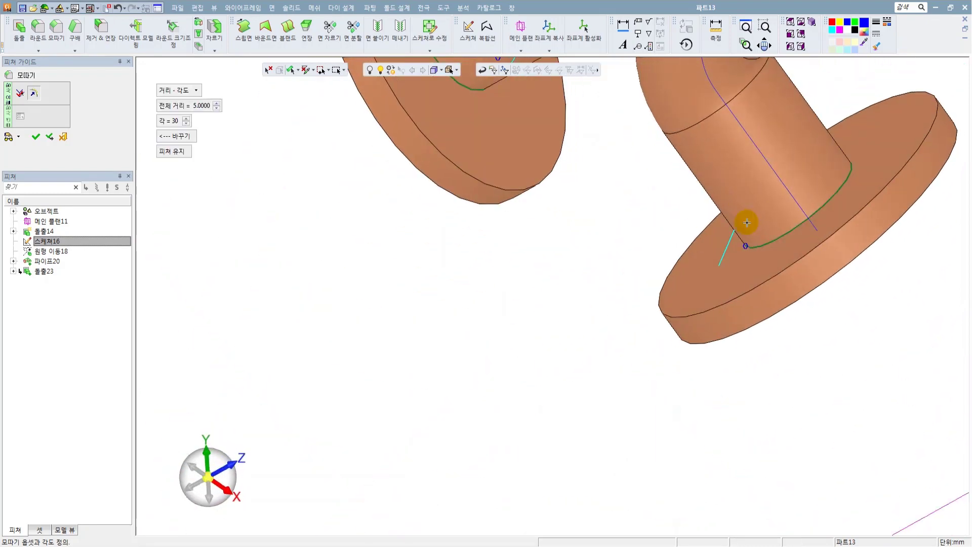
scroll(747, 222, up, 4)
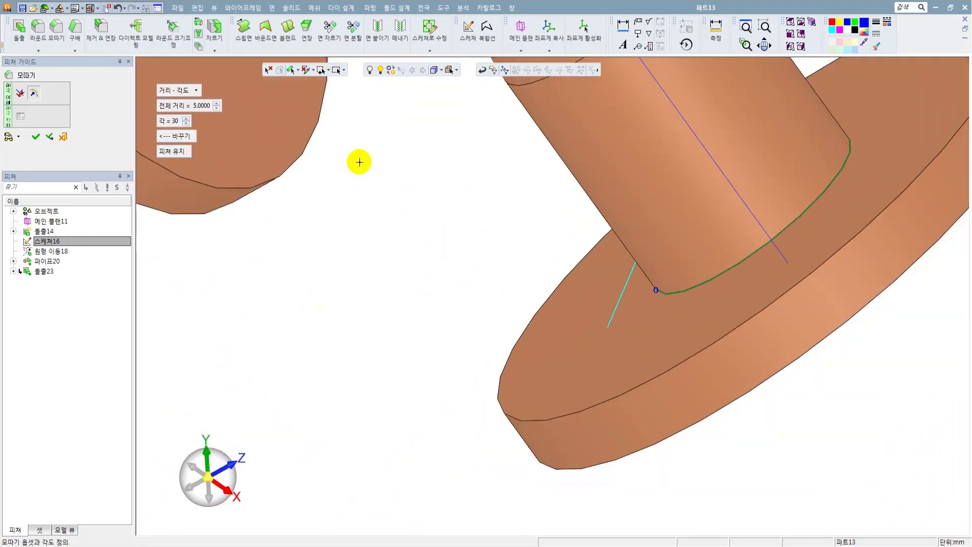
scroll(359, 162, down, 2)
scroll(607, 305, up, 2)
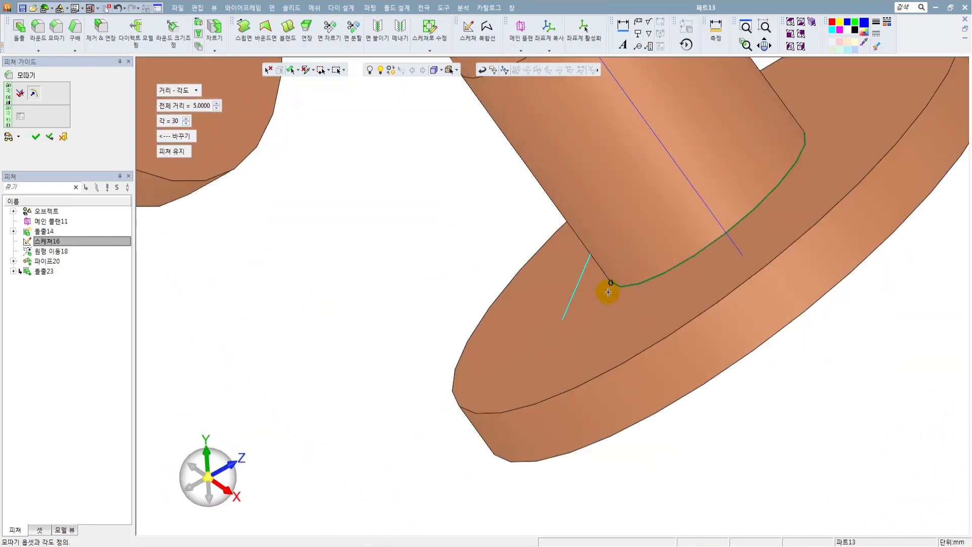
click(609, 284)
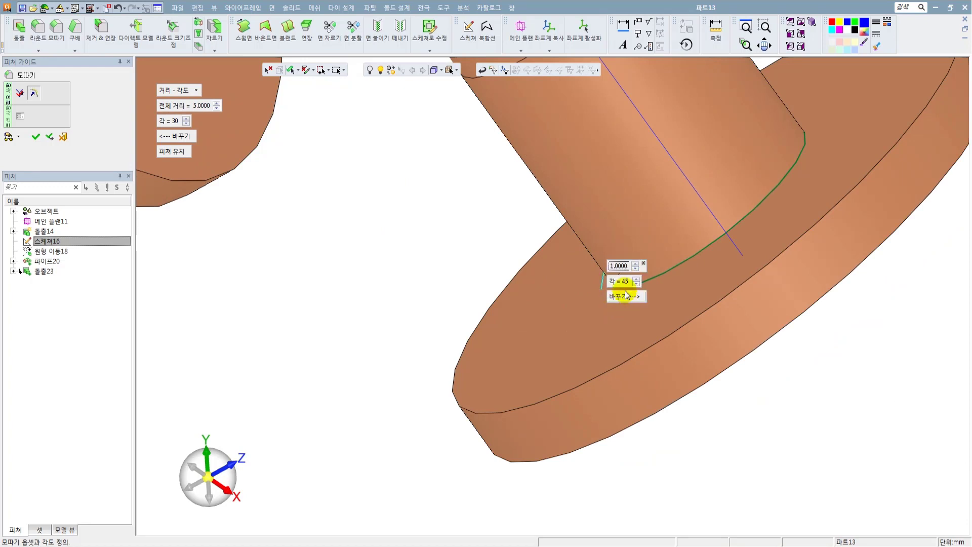
scroll(624, 299, up, 1)
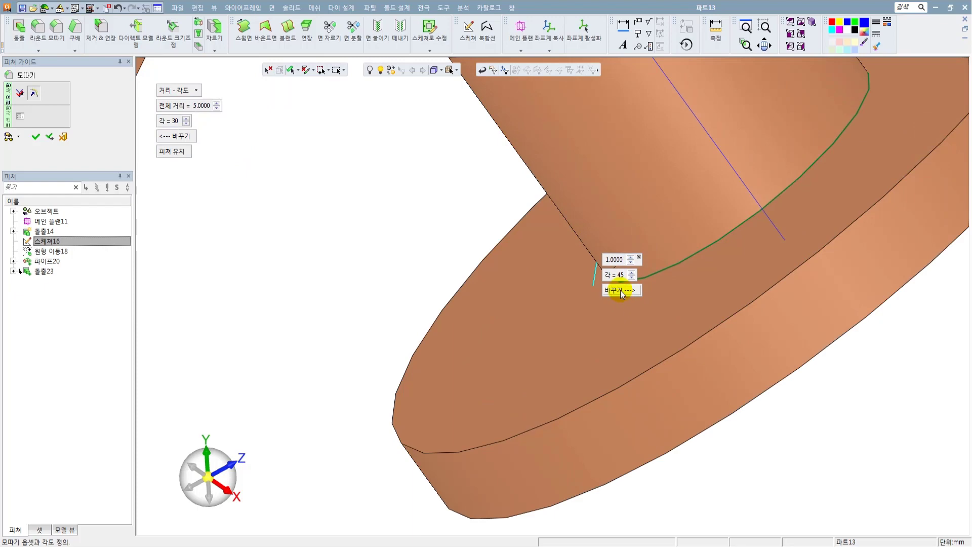
scroll(623, 296, down, 1)
scroll(437, 284, down, 1)
scroll(431, 273, down, 2)
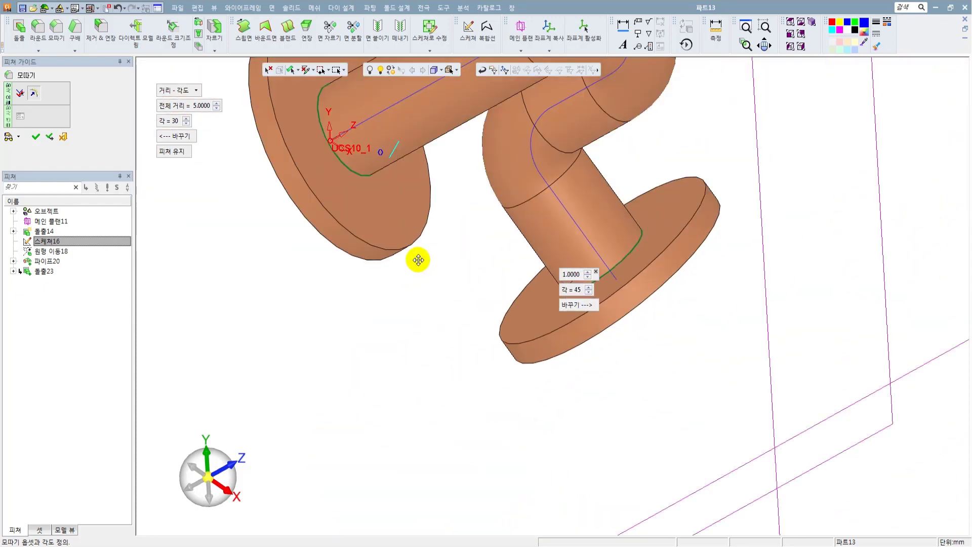
scroll(405, 299, up, 1)
scroll(512, 336, up, 1)
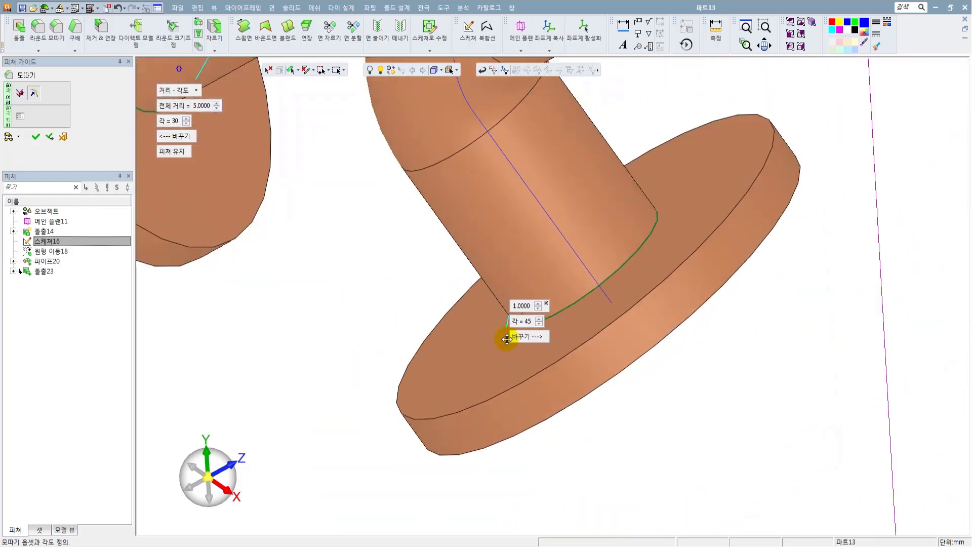
text(5)
click(758, 413)
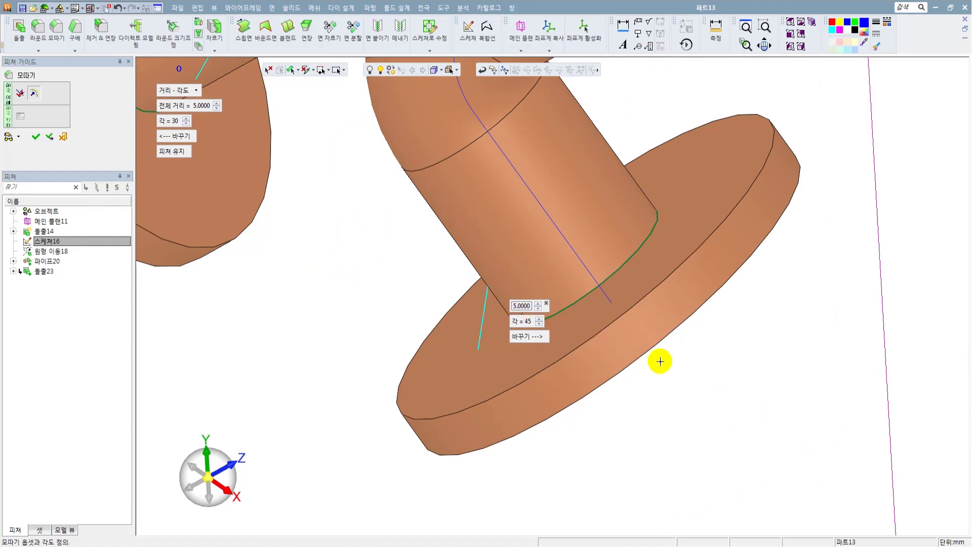
click(522, 324)
text(30)
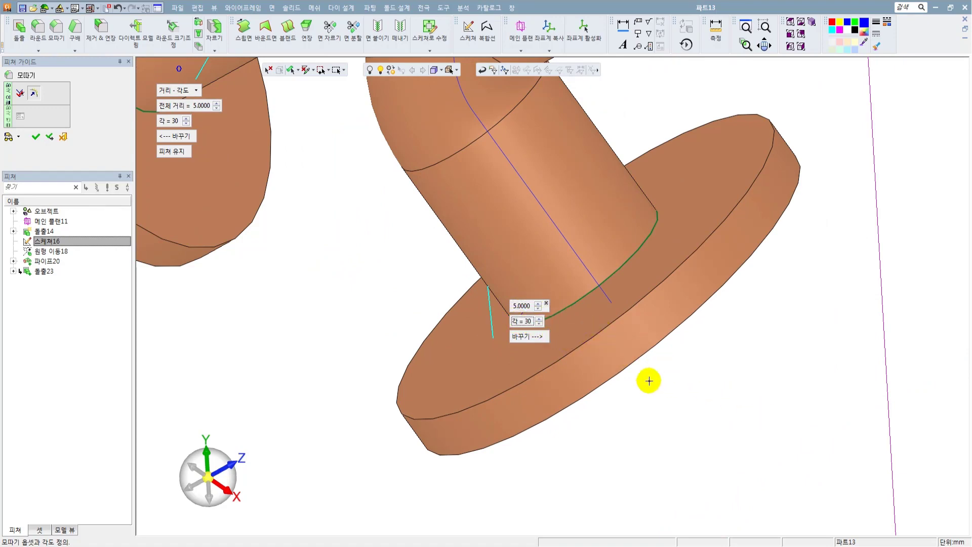
Check the chamfer previews at both flanges and apply the chamfer.
middle_drag(647, 380, 358, 191)
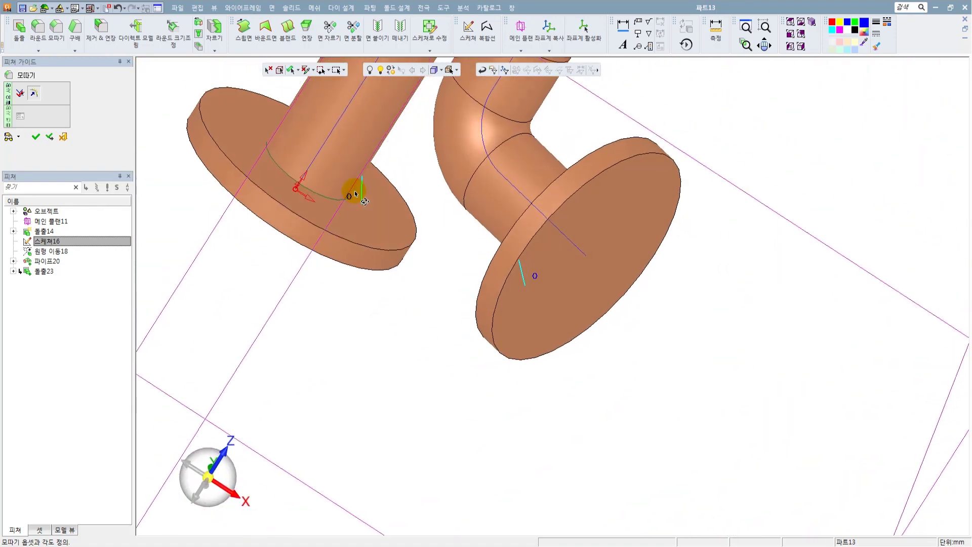
scroll(363, 187, up, 3)
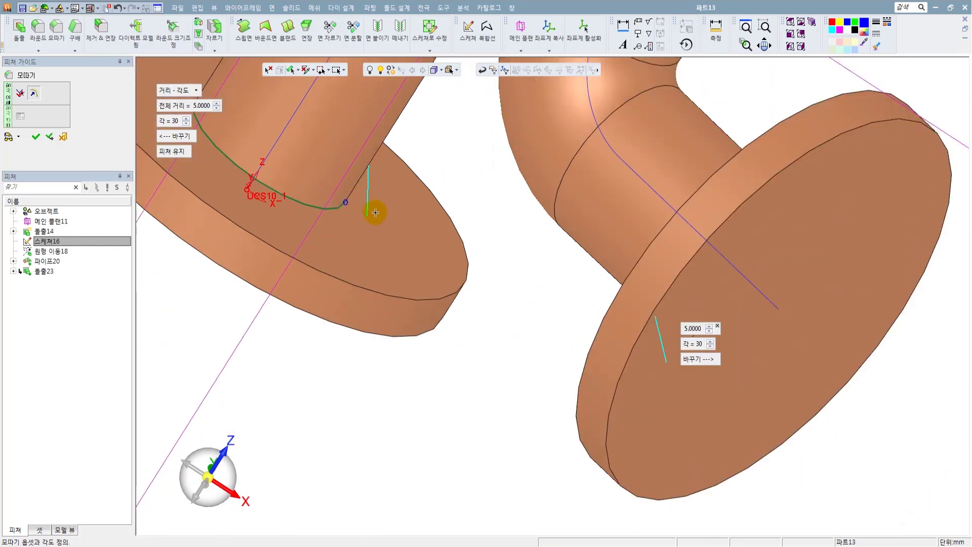
middle_drag(374, 213, 630, 269)
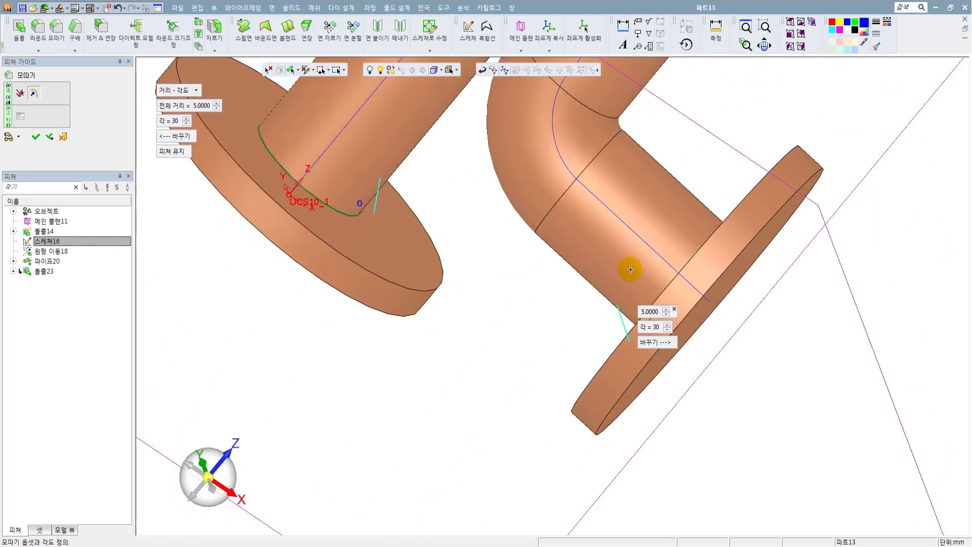
scroll(630, 288, up, 1)
scroll(536, 286, down, 2)
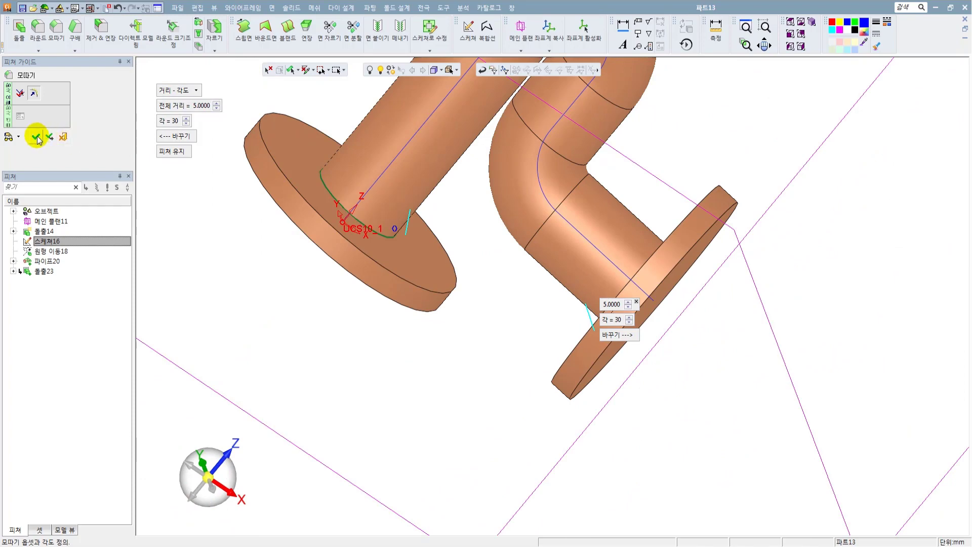
click(36, 137)
Turn off the display of datum planes and coordinate systems around the model.
scroll(462, 239, down, 3)
middle_drag(462, 238, 426, 226)
scroll(428, 245, down, 3)
ctrl+middle_drag(412, 271, 380, 311)
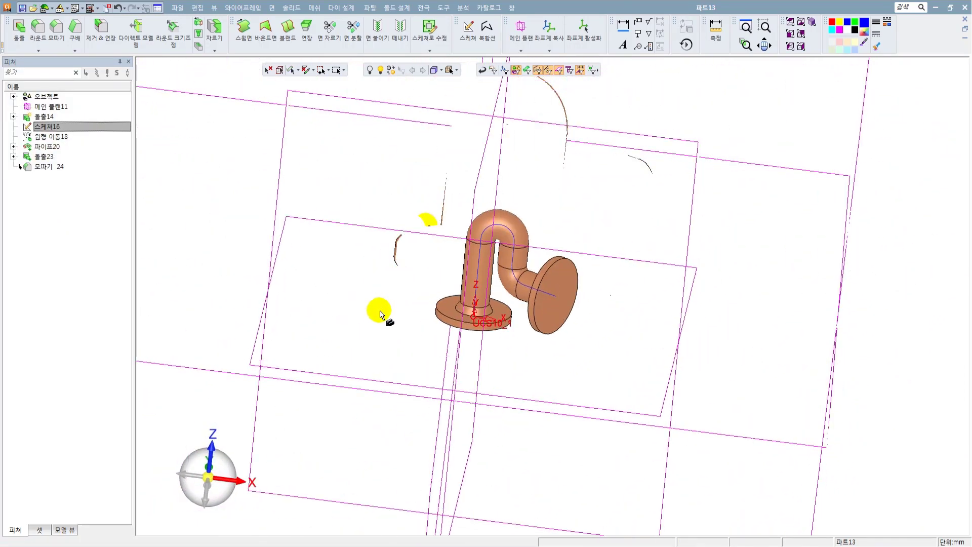
right_click(598, 193)
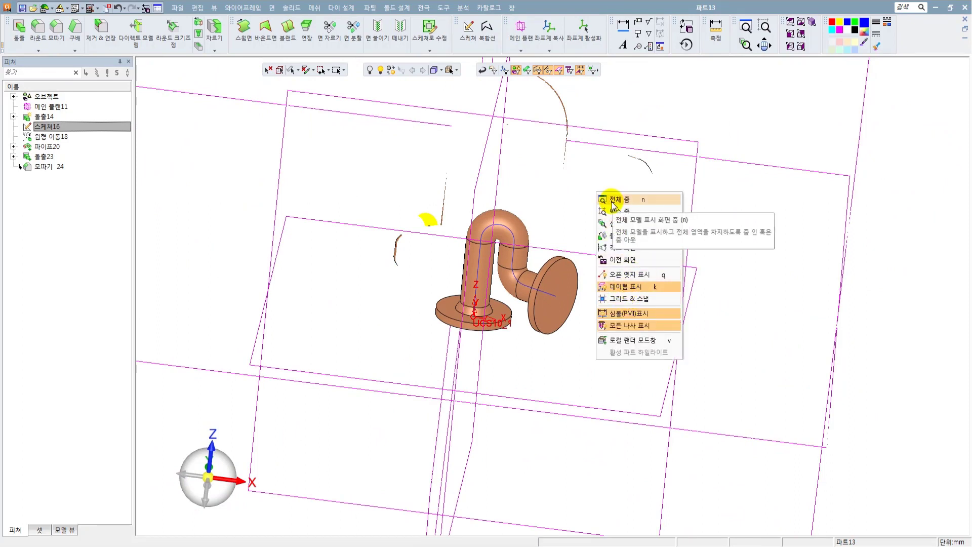
click(608, 283)
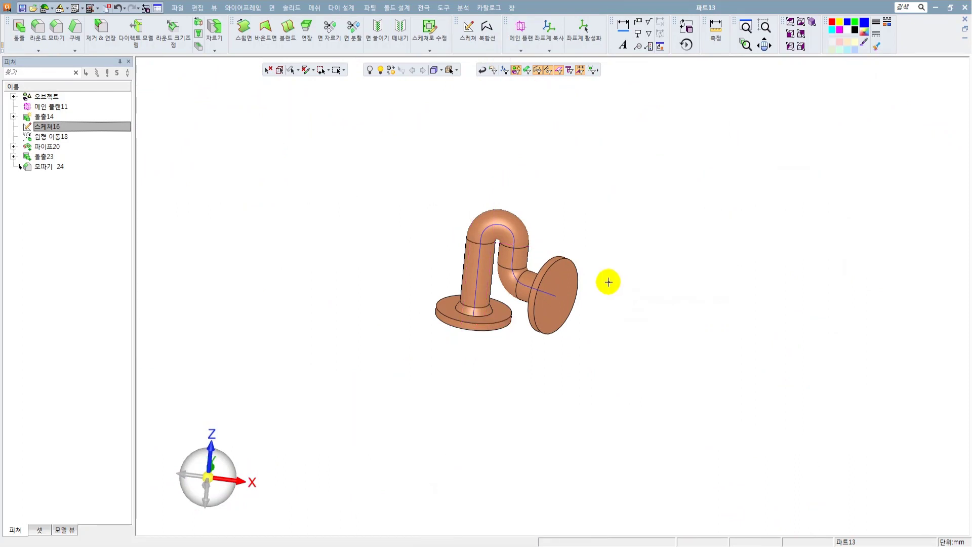
Hide the two path curves running through the centre of the pipe.
scroll(539, 199, up, 3)
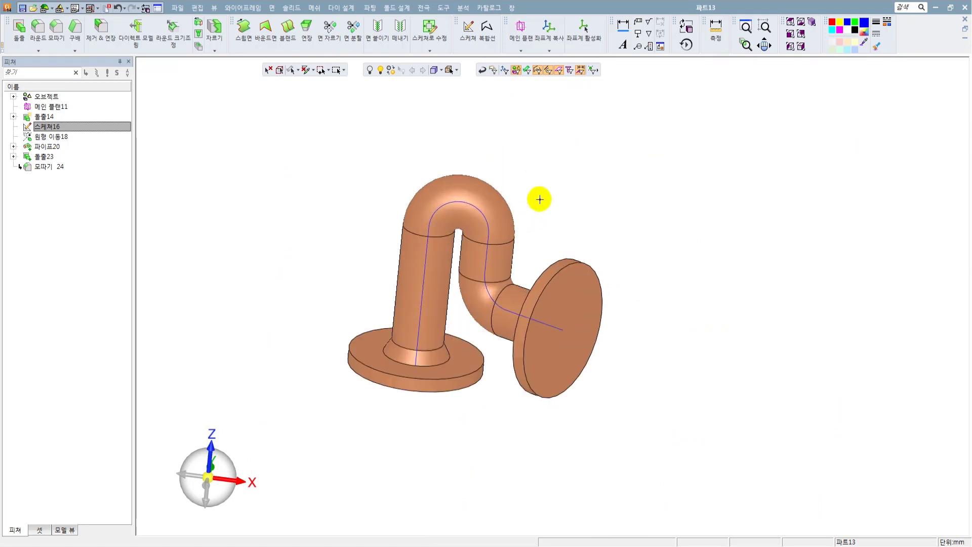
right_click(569, 191)
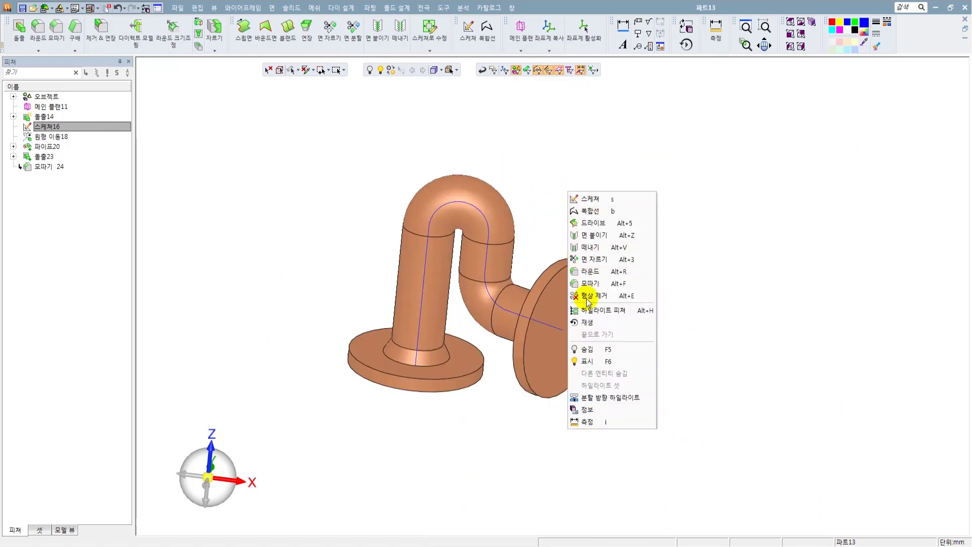
click(543, 166)
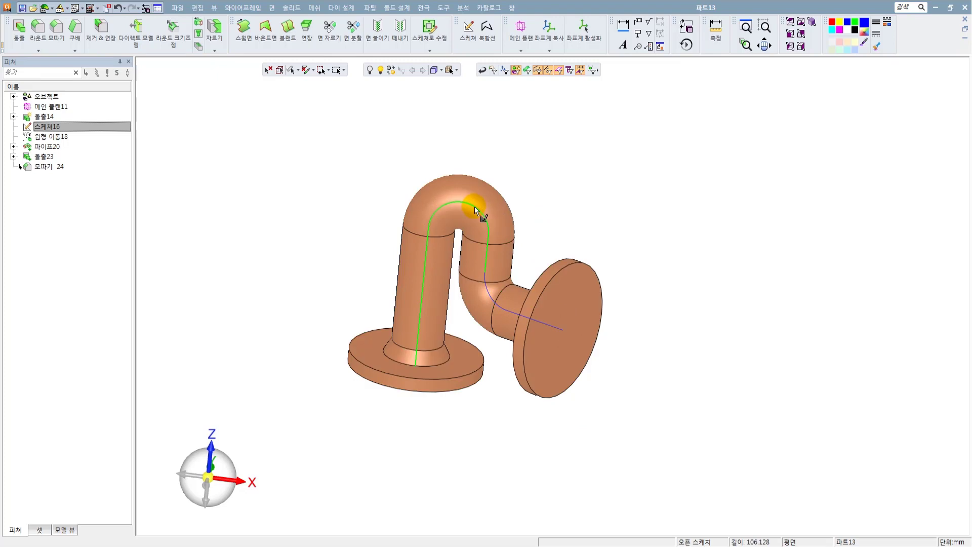
click(474, 206)
click(486, 282)
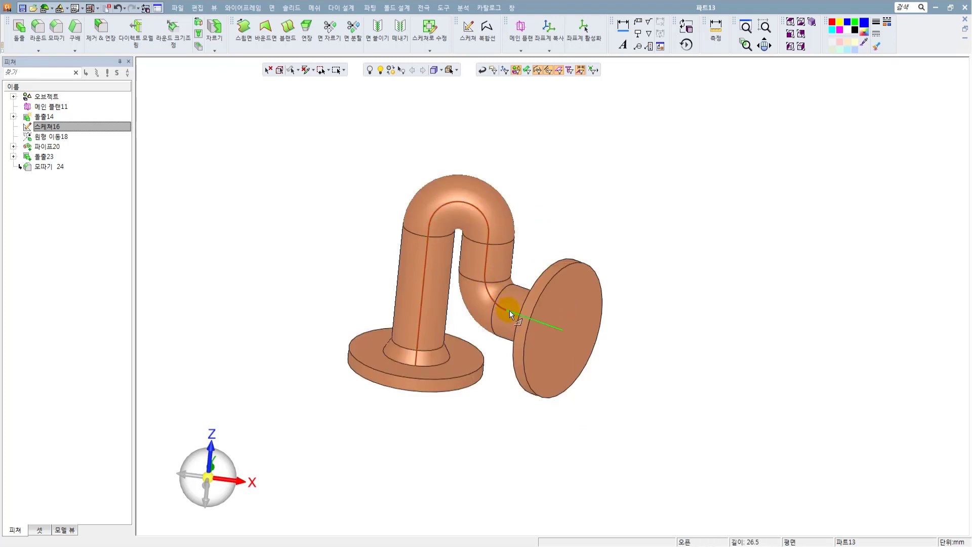
click(370, 69)
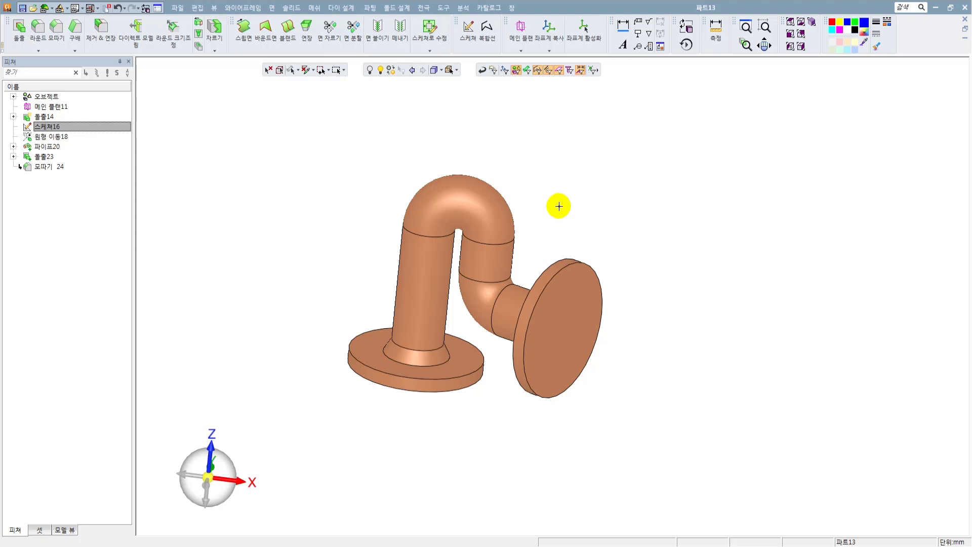
Examine the chamfered flanged pipe from several viewing directions.
right_click(560, 144)
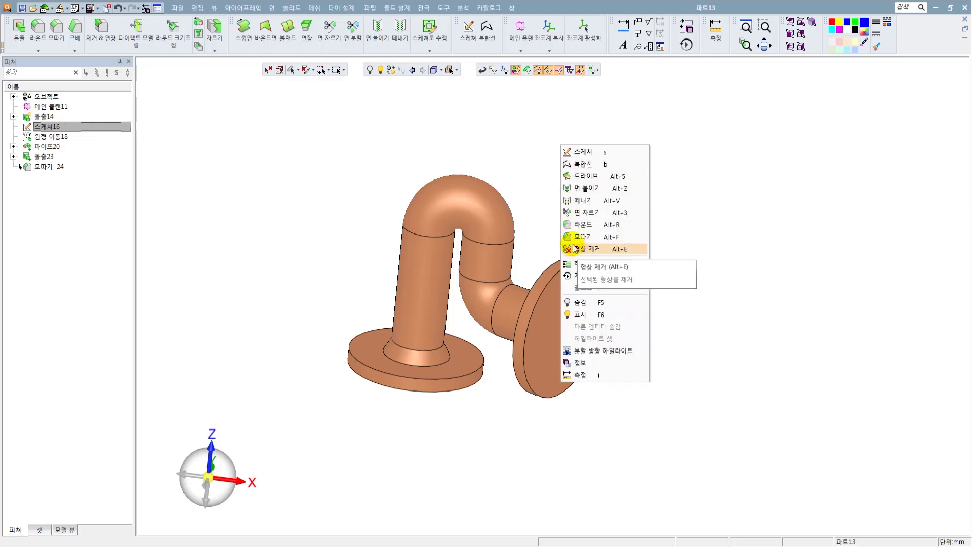
click(507, 138)
scroll(455, 290, down, 3)
middle_drag(456, 290, 454, 287)
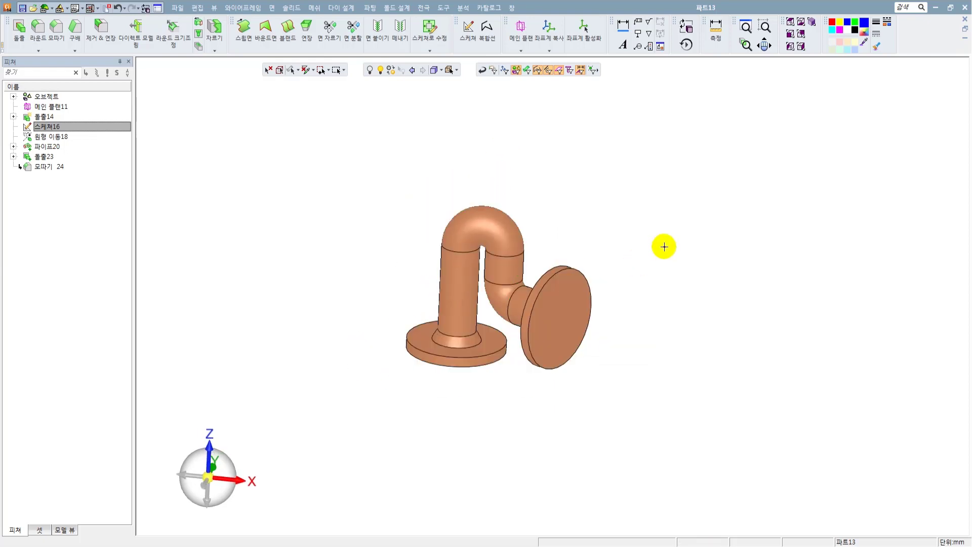
scroll(597, 233, up, 2)
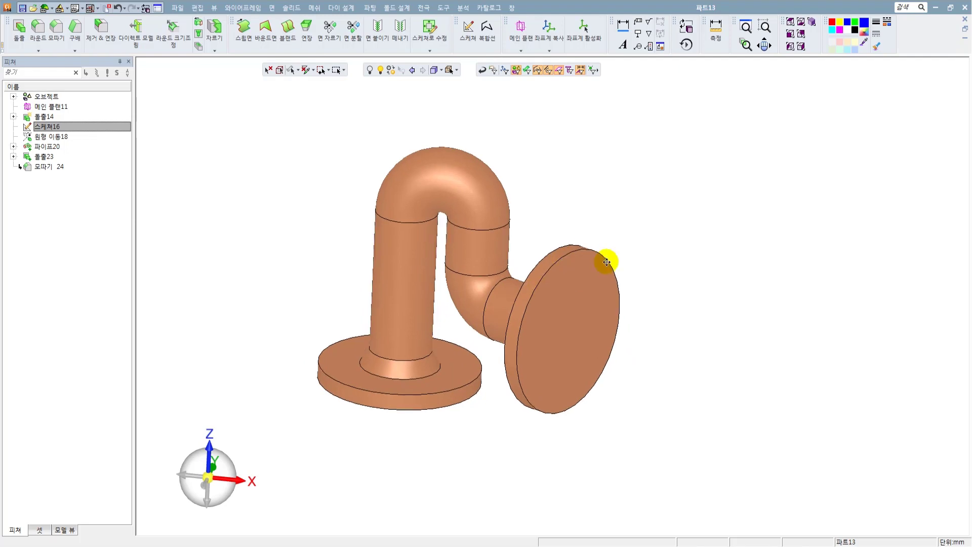
scroll(526, 243, up, 2)
middle_drag(516, 239, 423, 365)
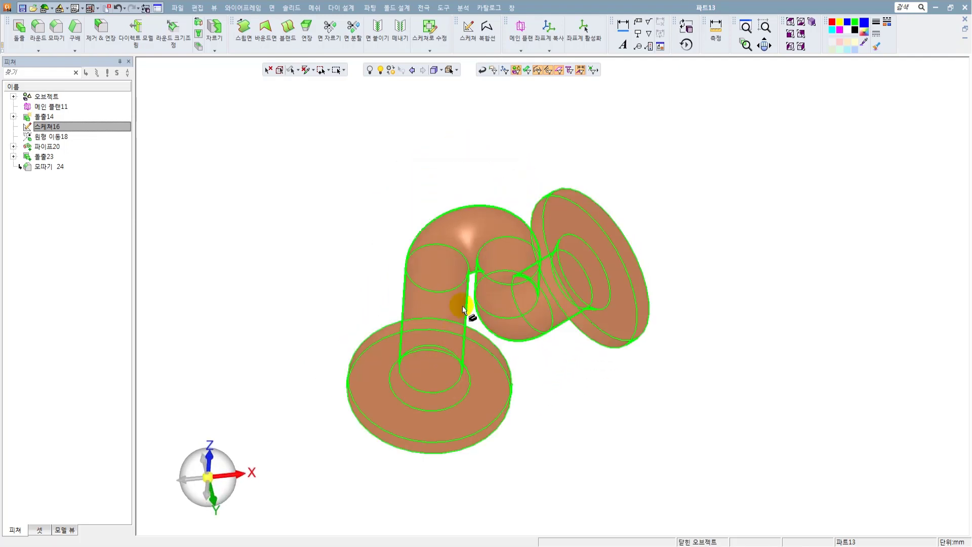
Start a Shell on the flanged pipe with an overall thickness of 2.5 mm, keeping the thickness direction inside.
middle_drag(464, 309, 453, 334)
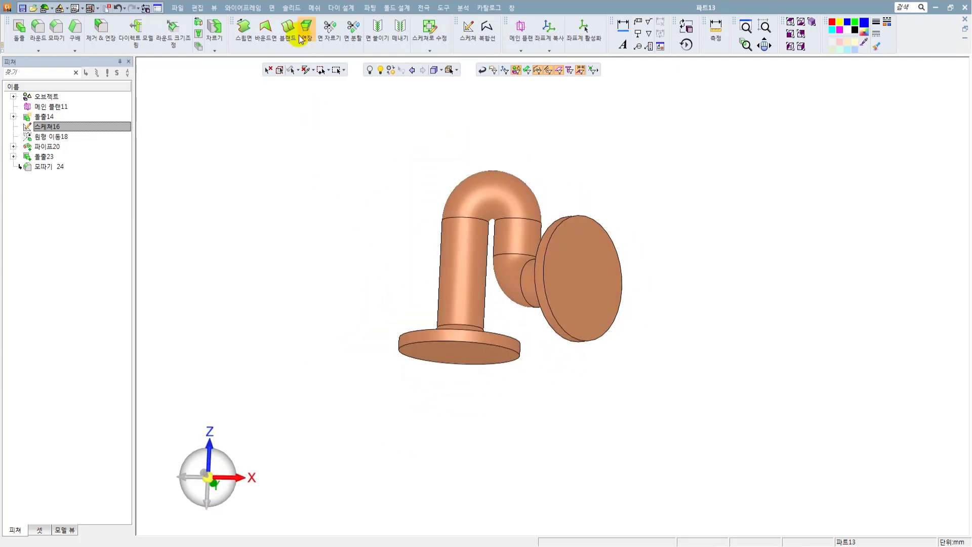
click(290, 8)
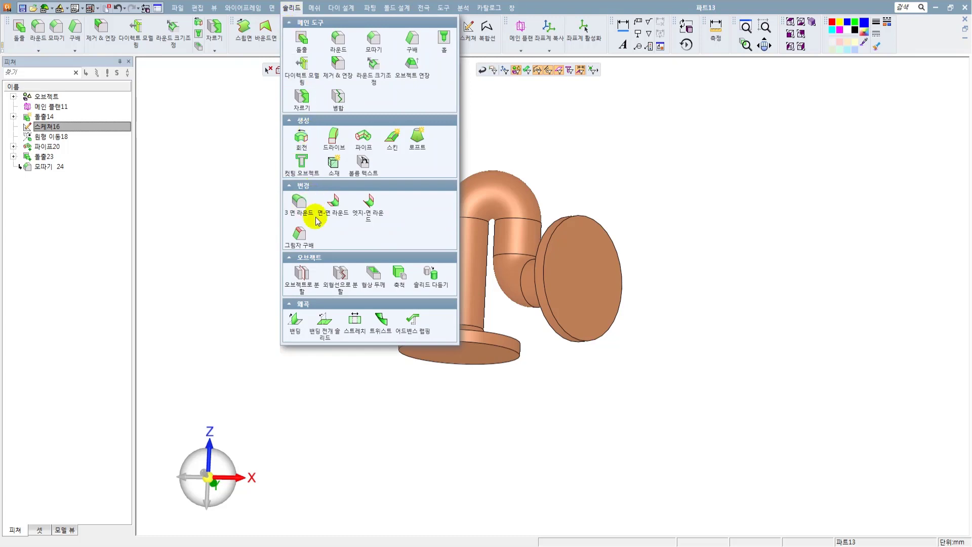
click(371, 276)
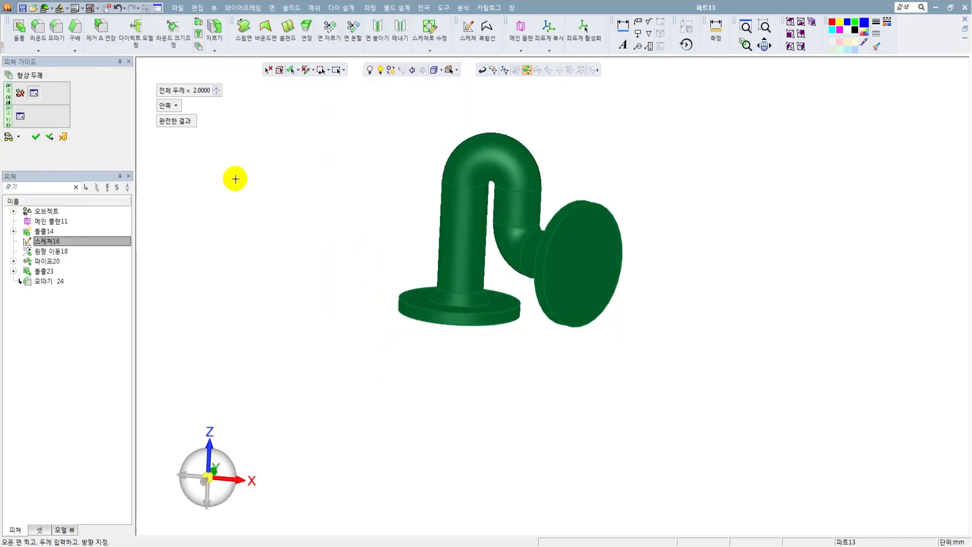
ctrl+middle_drag(349, 220, 343, 252)
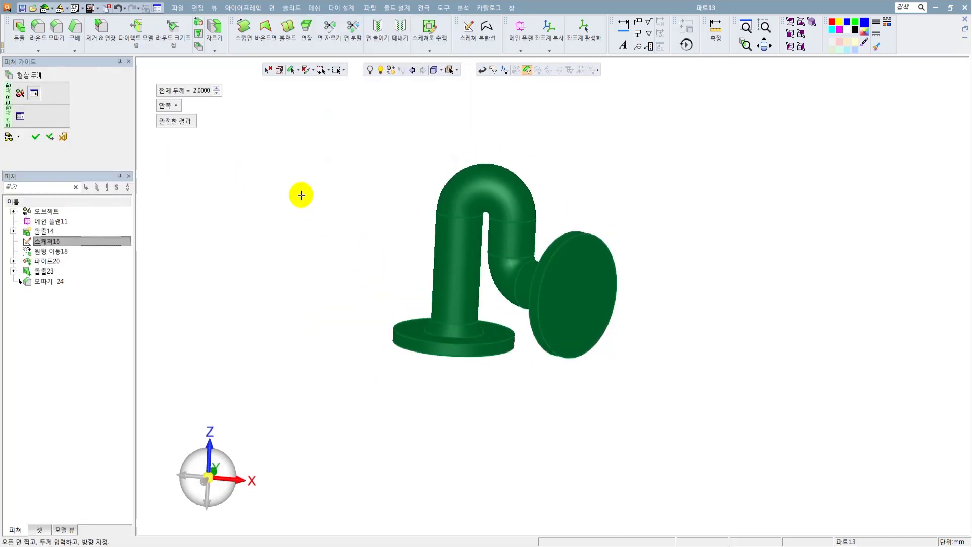
click(176, 107)
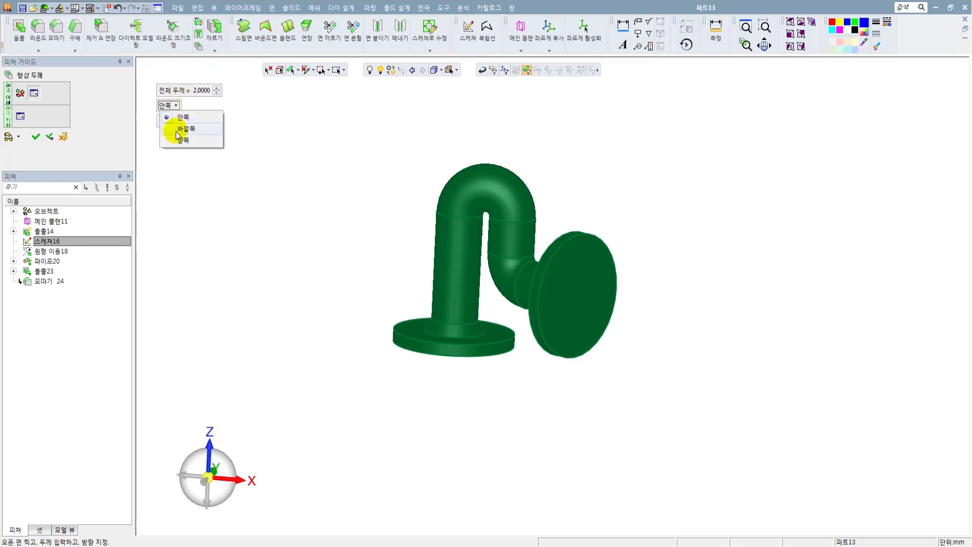
click(266, 130)
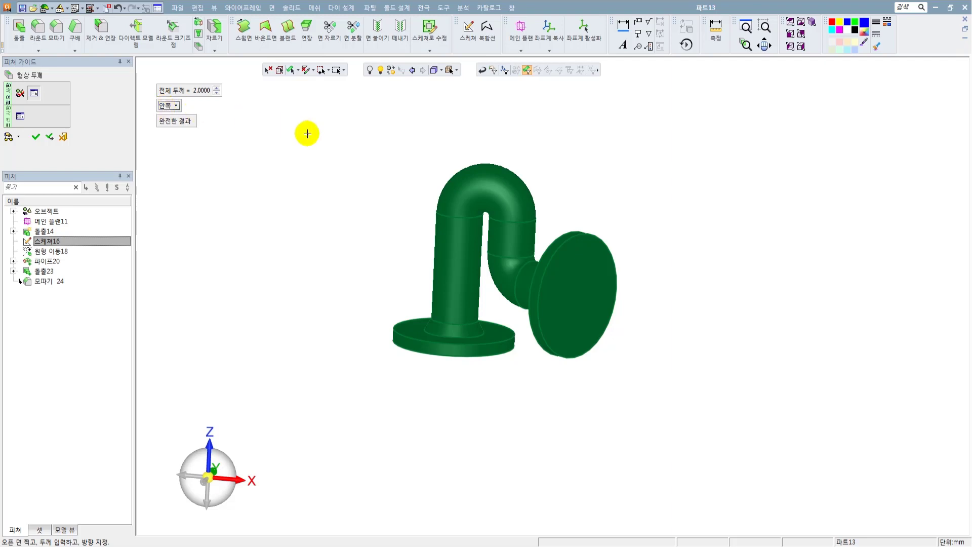
click(190, 90)
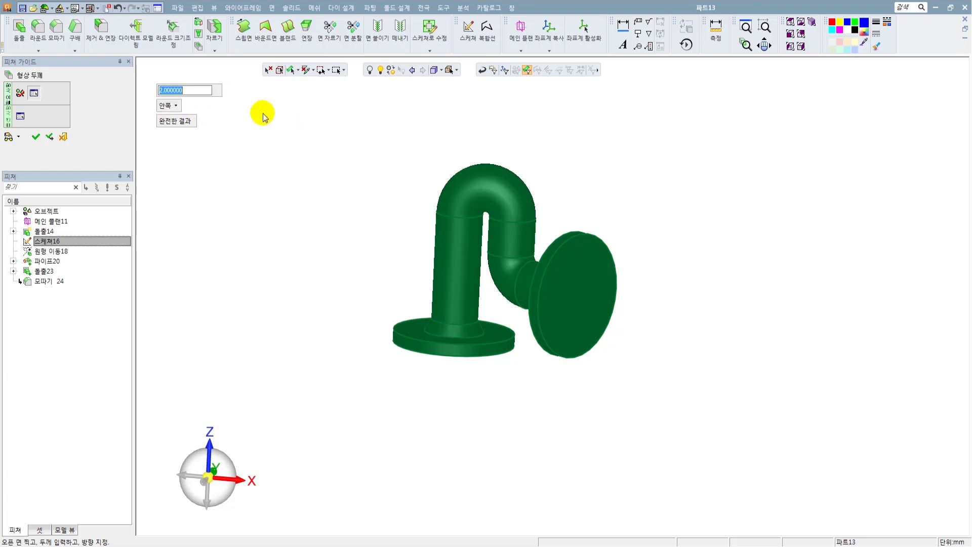
text(2.5)
key(Return)
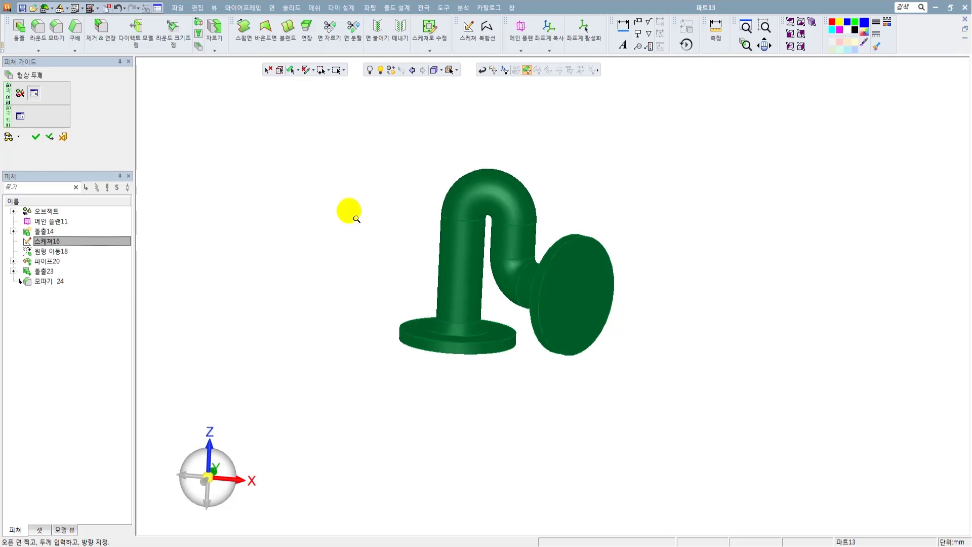
Pick the flat outer end faces of both flanges as open faces and apply the shell.
scroll(473, 304, up, 5)
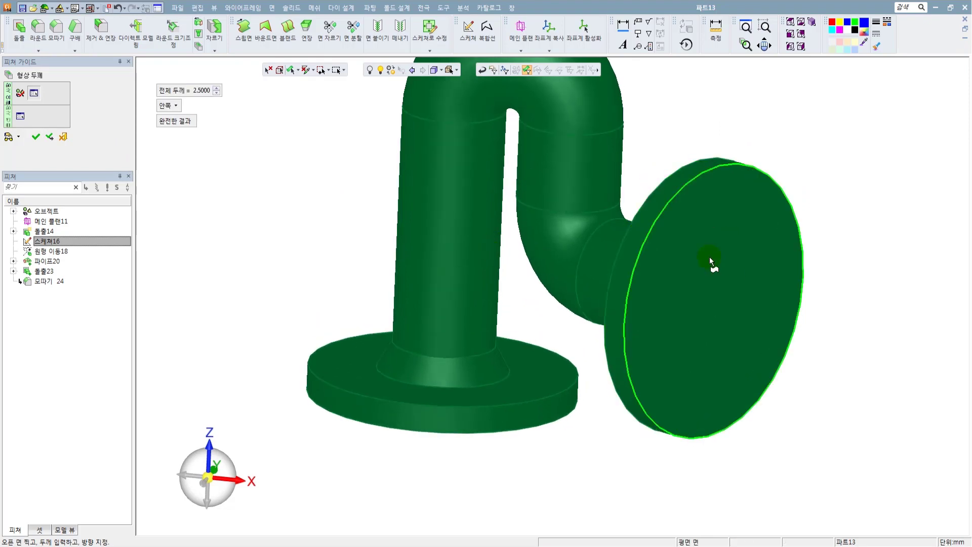
scroll(637, 215, down, 2)
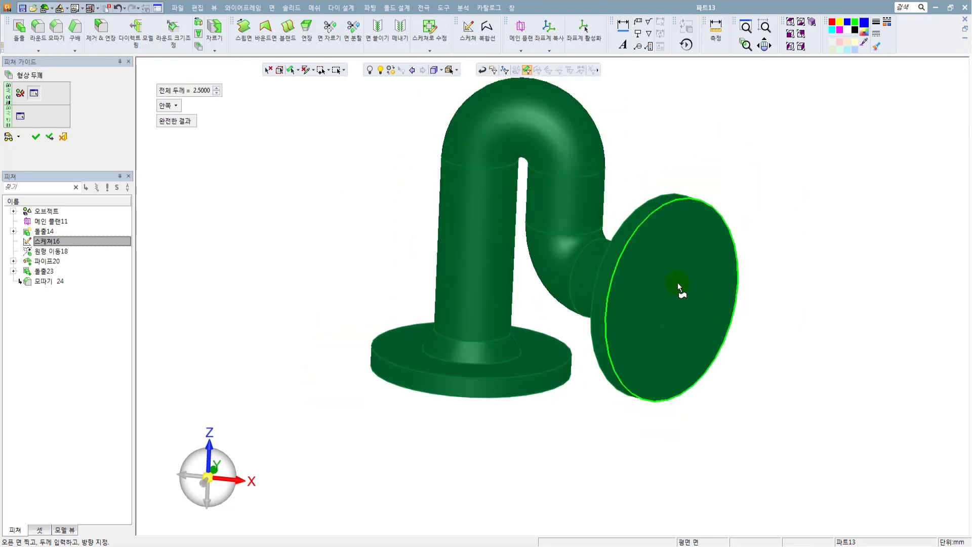
middle_drag(679, 287, 484, 382)
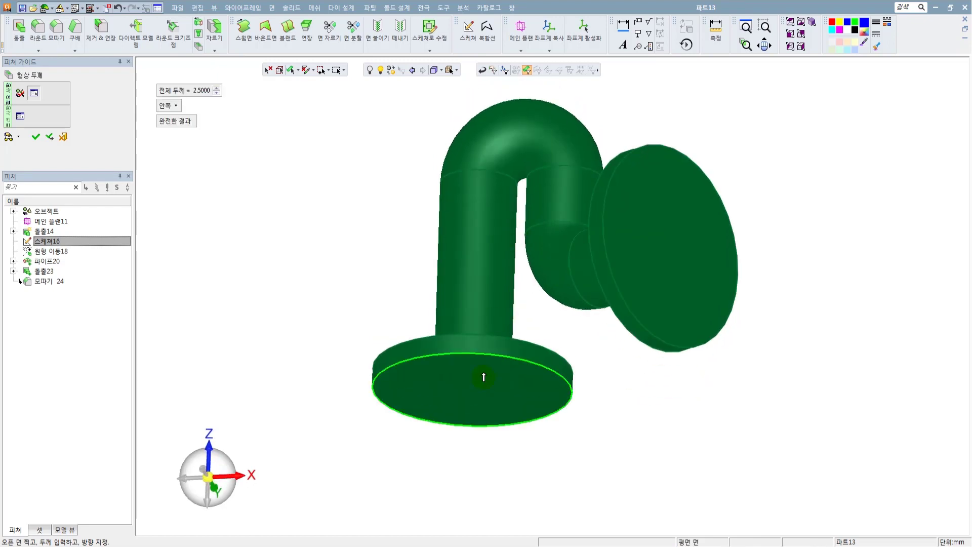
scroll(493, 239, down, 3)
middle_drag(431, 246, 431, 305)
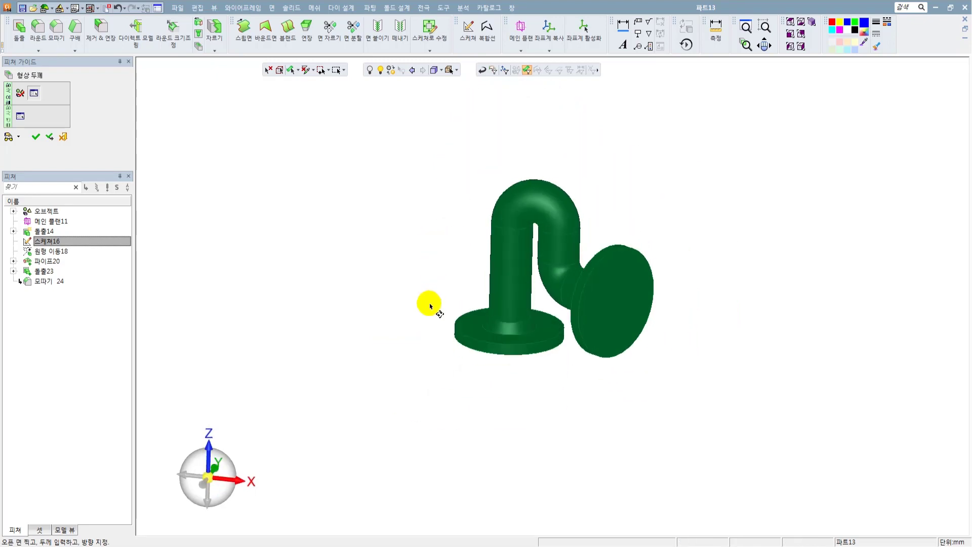
scroll(759, 332, up, 2)
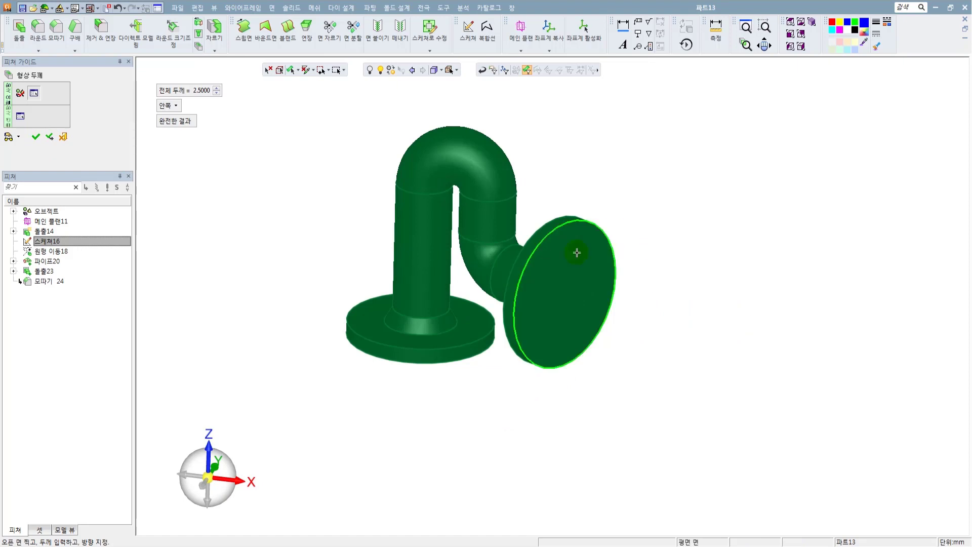
click(579, 284)
middle_drag(436, 335, 428, 195)
click(415, 346)
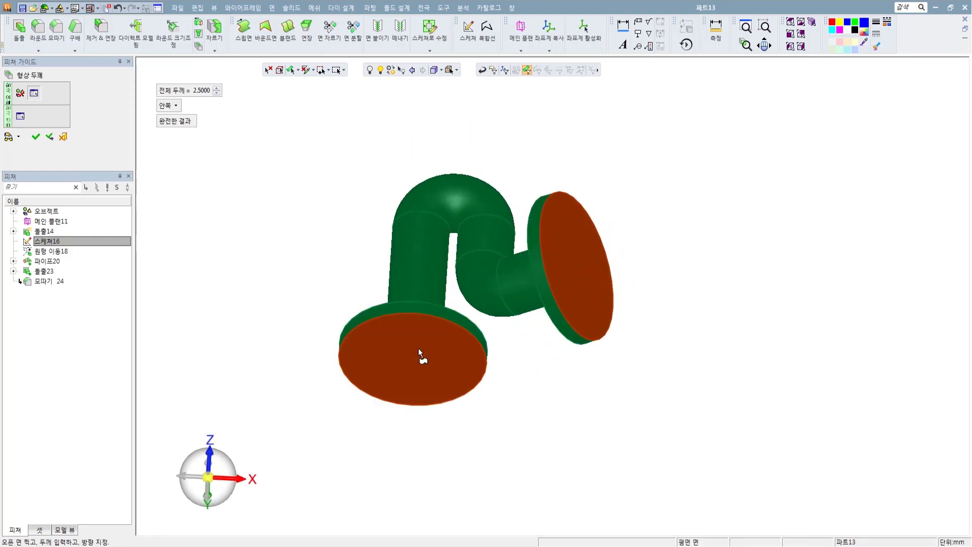
middle_drag(550, 364, 562, 421)
middle_click(556, 432)
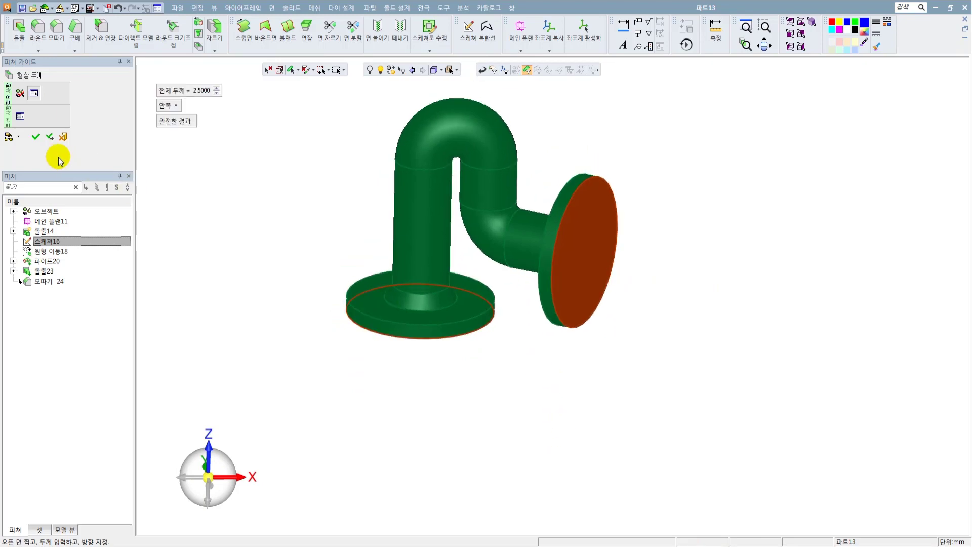
click(36, 137)
Fill the shelled recess in the lower flange by removing its floor and side wall faces with Remove & Extend.
scroll(419, 263, up, 3)
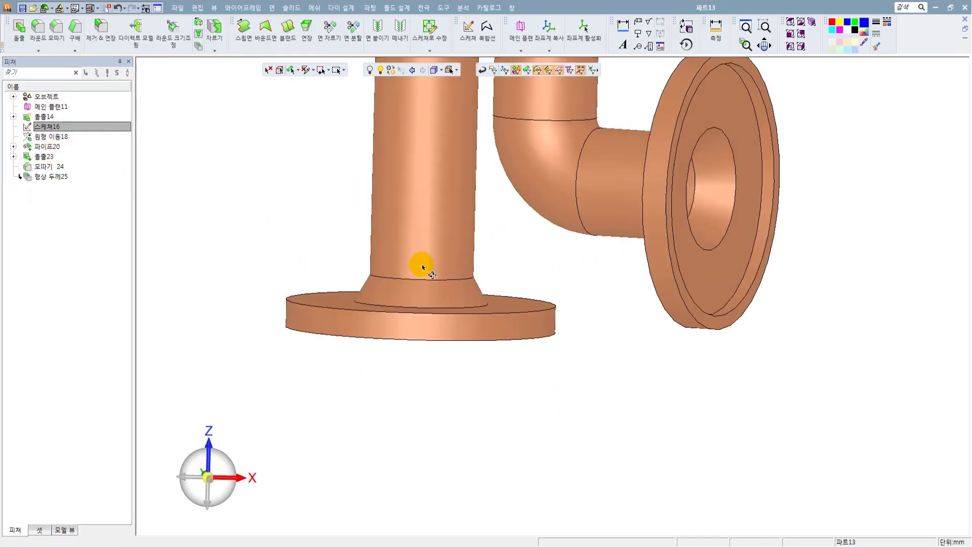
middle_drag(420, 263, 427, 171)
click(377, 188)
scroll(376, 171, down, 3)
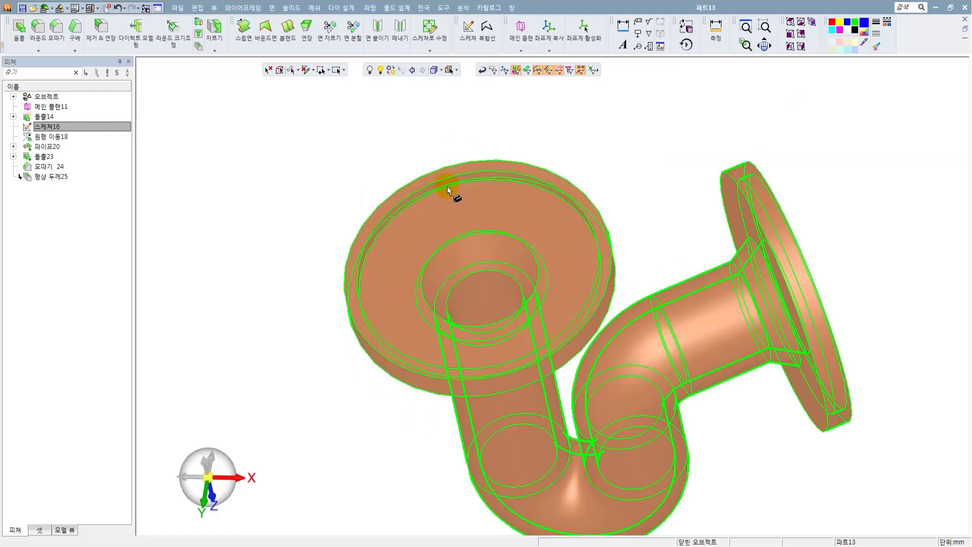
click(291, 8)
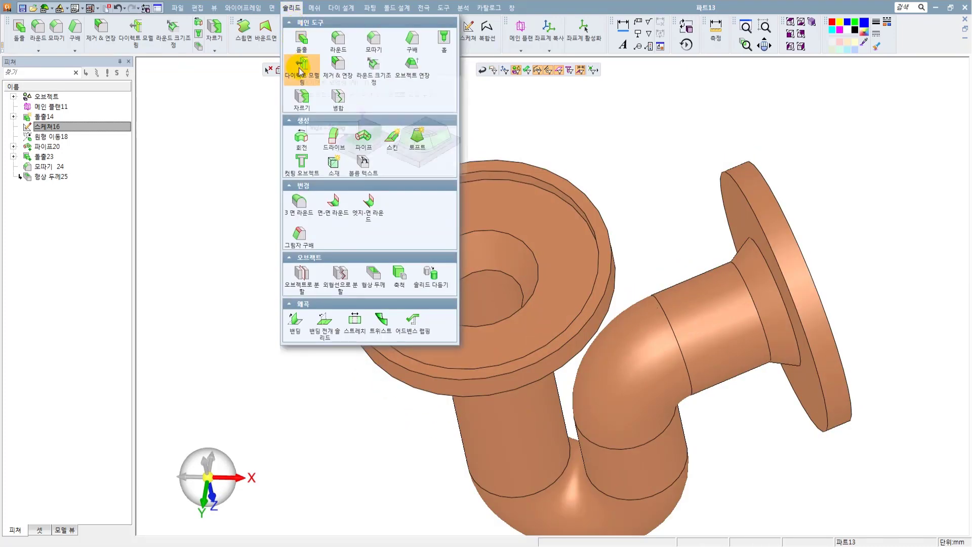
click(337, 64)
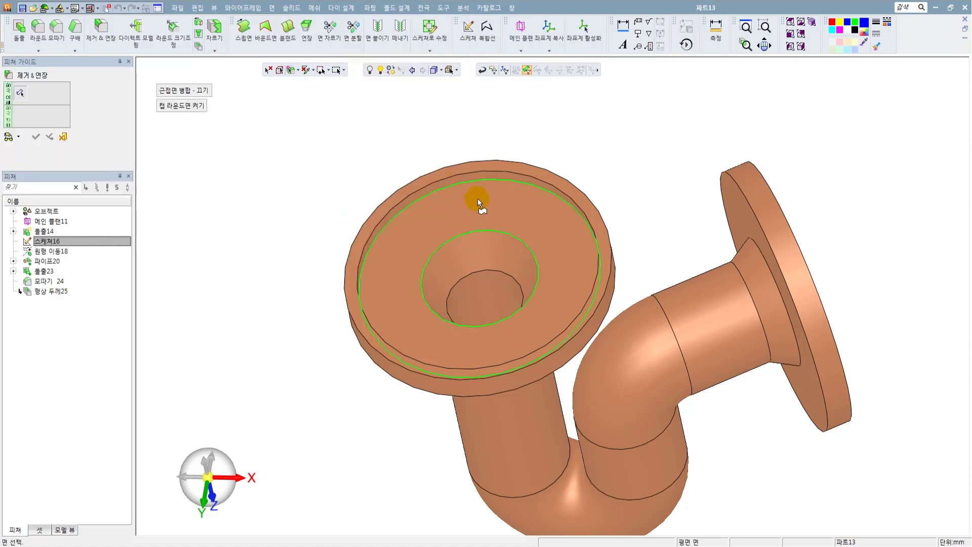
click(476, 177)
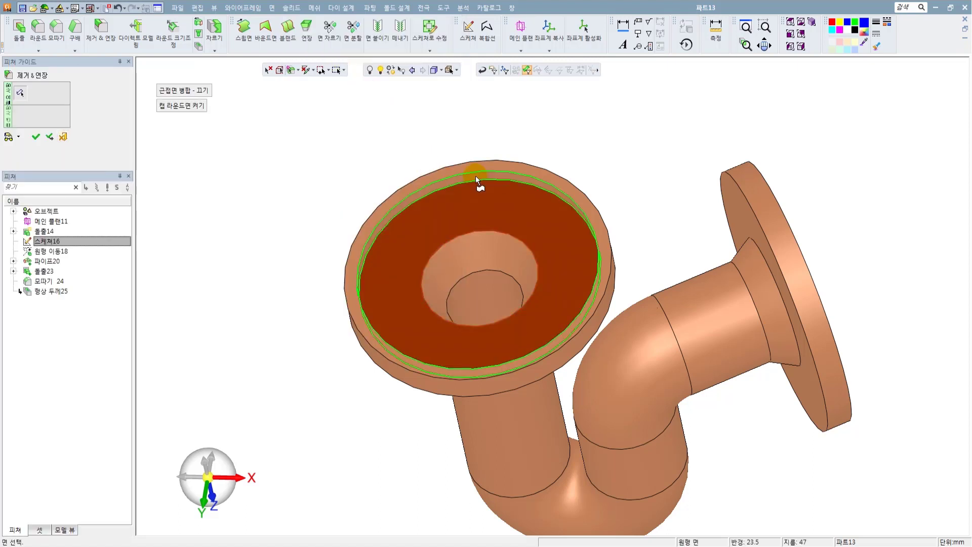
click(49, 136)
Remove the recess floor and side wall faces of the tilted flange with Remove & Extend and finish the command.
middle_drag(386, 191, 423, 293)
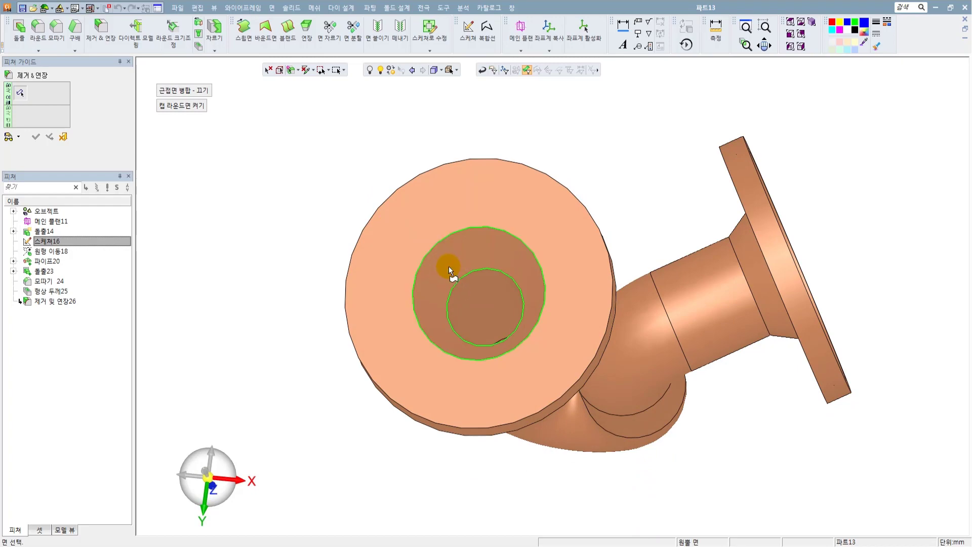
middle_drag(448, 226, 606, 218)
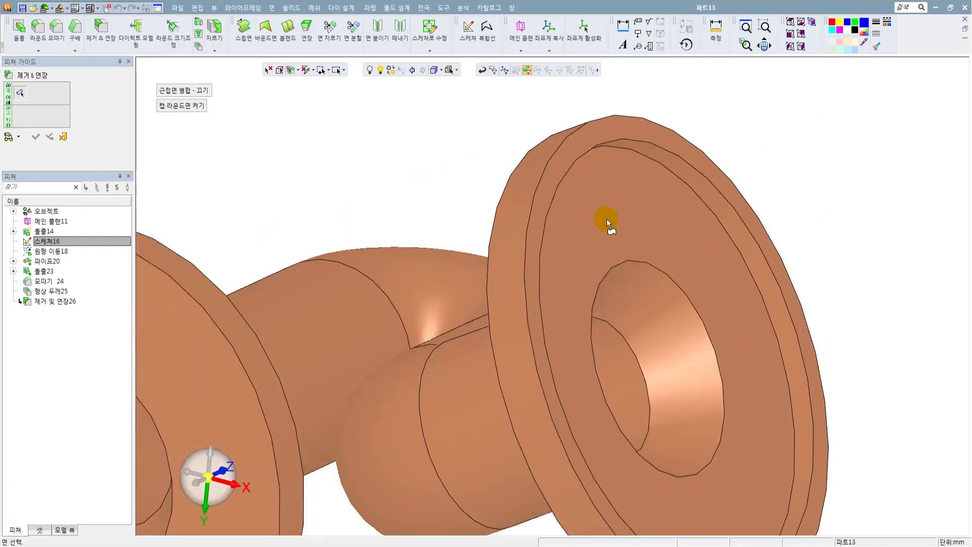
click(639, 192)
click(662, 158)
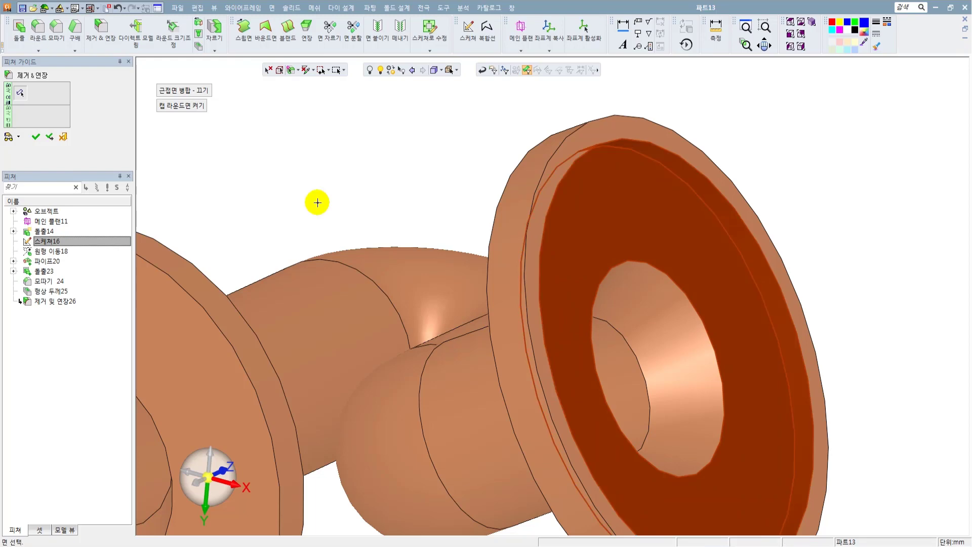
click(35, 138)
Examine the hollow pipe and both closed flanges from several viewing directions.
scroll(530, 251, down, 5)
middle_drag(529, 250, 547, 189)
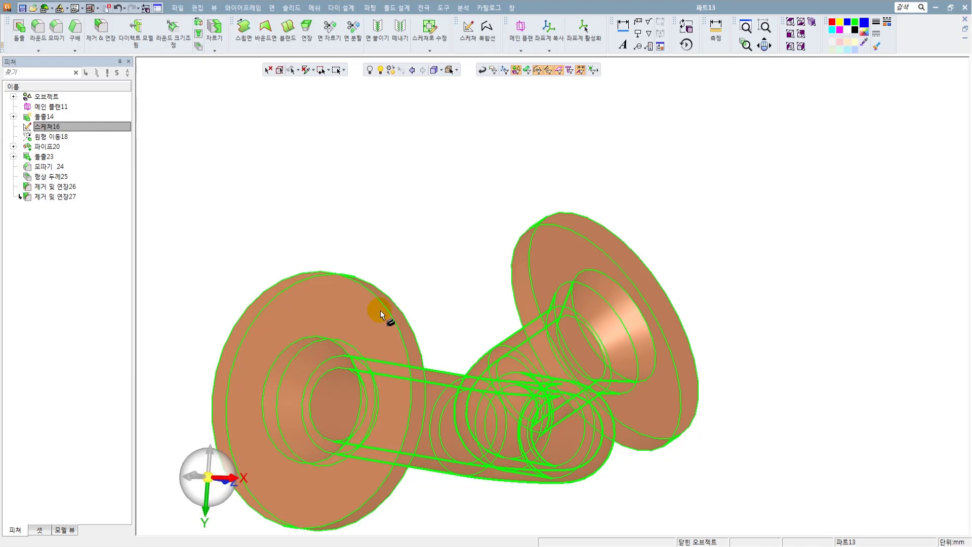
middle_drag(381, 314, 476, 332)
scroll(463, 280, down, 3)
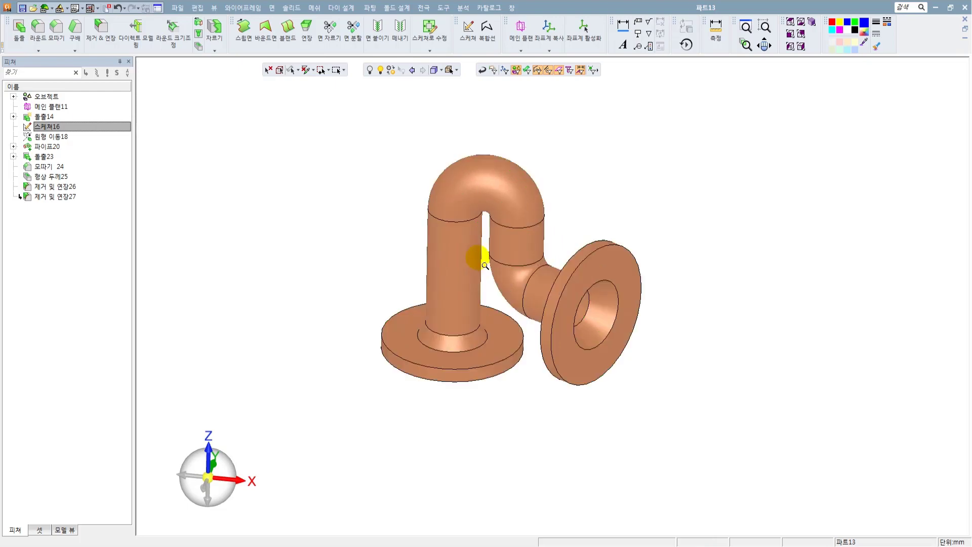
scroll(413, 339, up, 3)
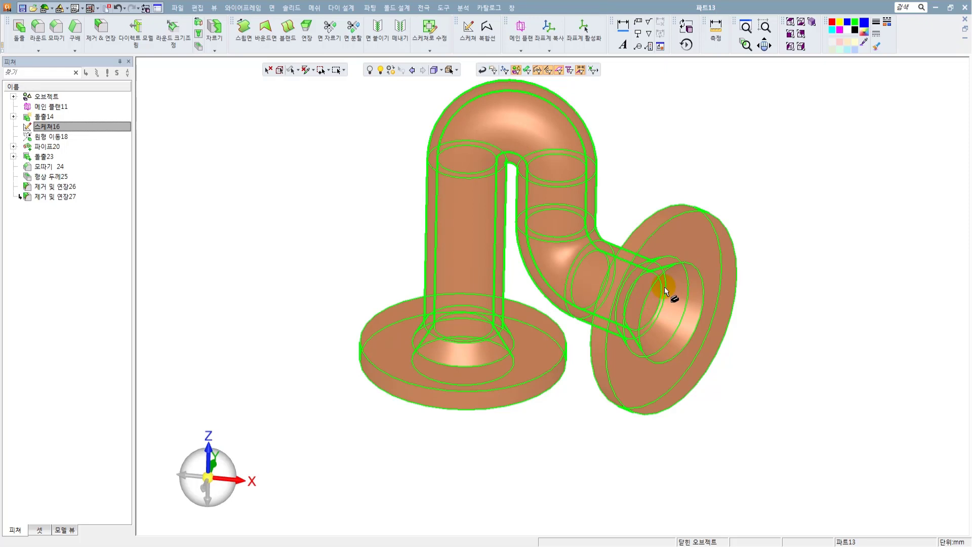
scroll(567, 286, down, 3)
ctrl+drag(558, 281, 509, 270)
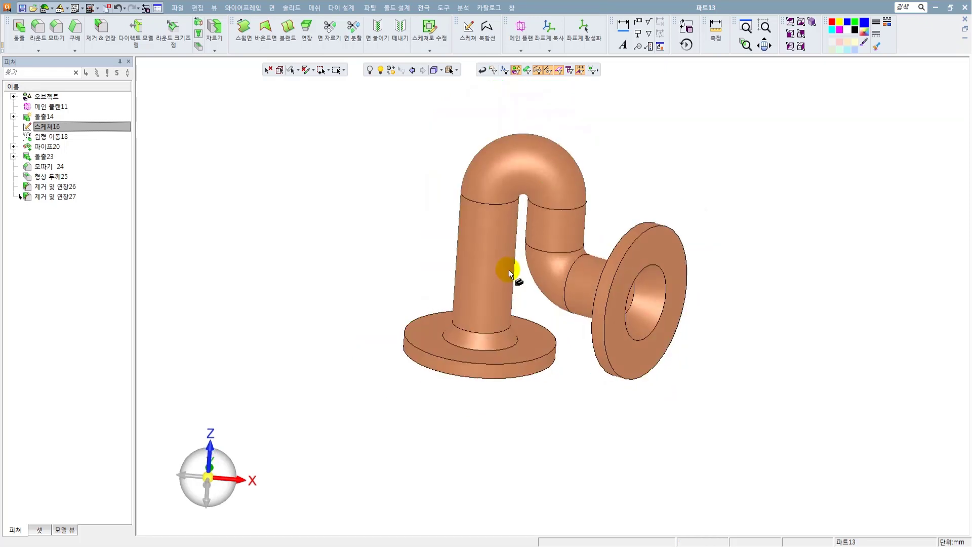
Start a sketch on the upper face of the lower flange and view it from above.
right_click(368, 156)
click(388, 164)
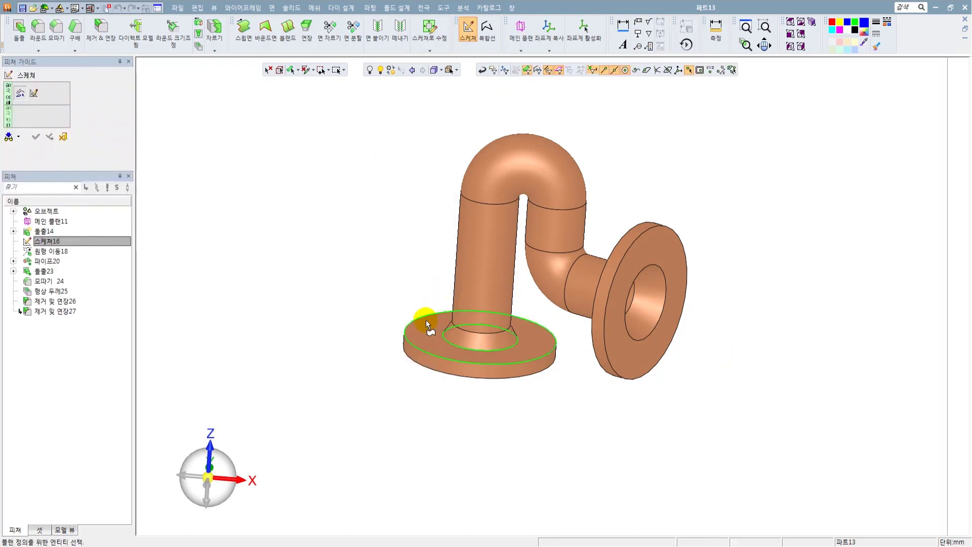
click(427, 320)
click(210, 445)
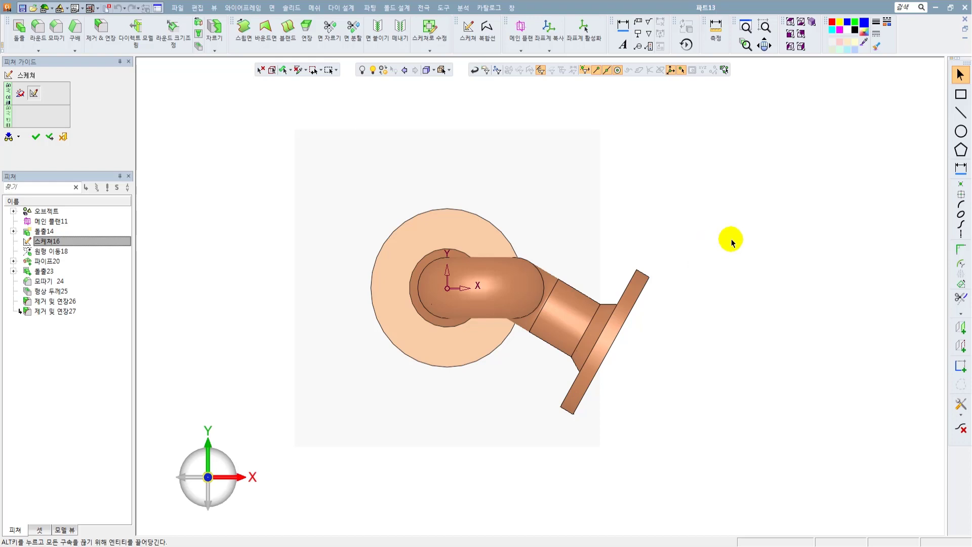
Draw a 45 mm diameter circle centred on the sketch origin and convert it to a reference circle.
click(961, 131)
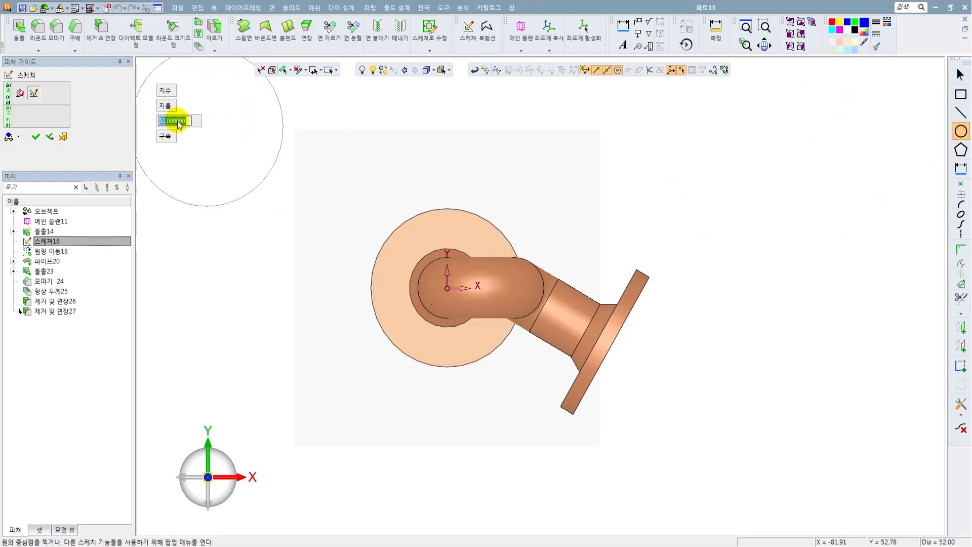
click(447, 288)
scroll(443, 276, up, 3)
key(Escape)
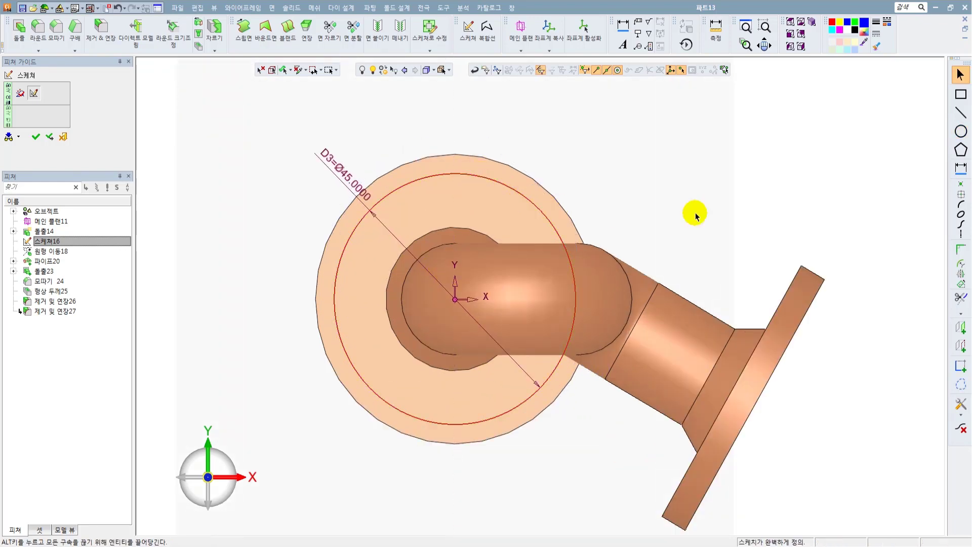
click(962, 385)
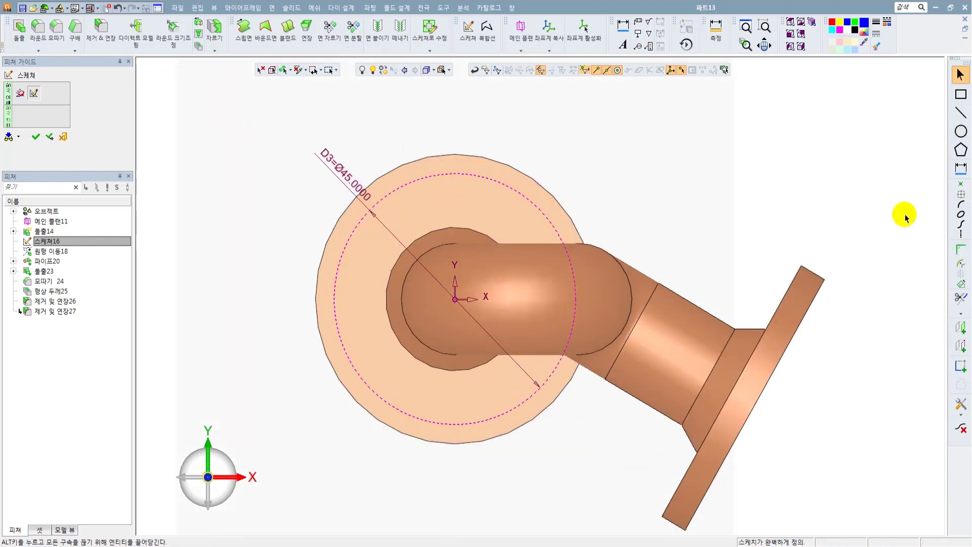
Draw four 4 mm diameter circles at the quadrants of the lower flange's 45 mm reference circle and finish the sketch.
click(961, 185)
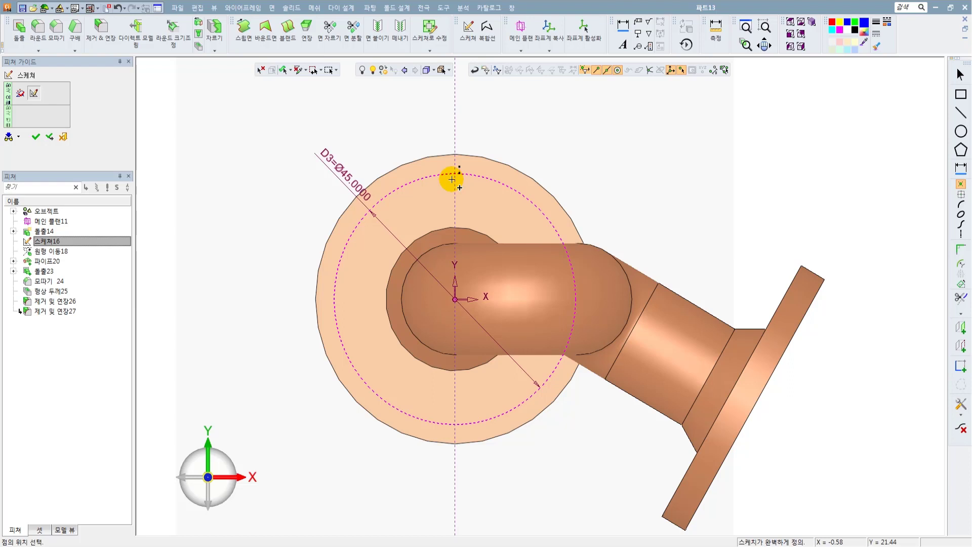
click(961, 132)
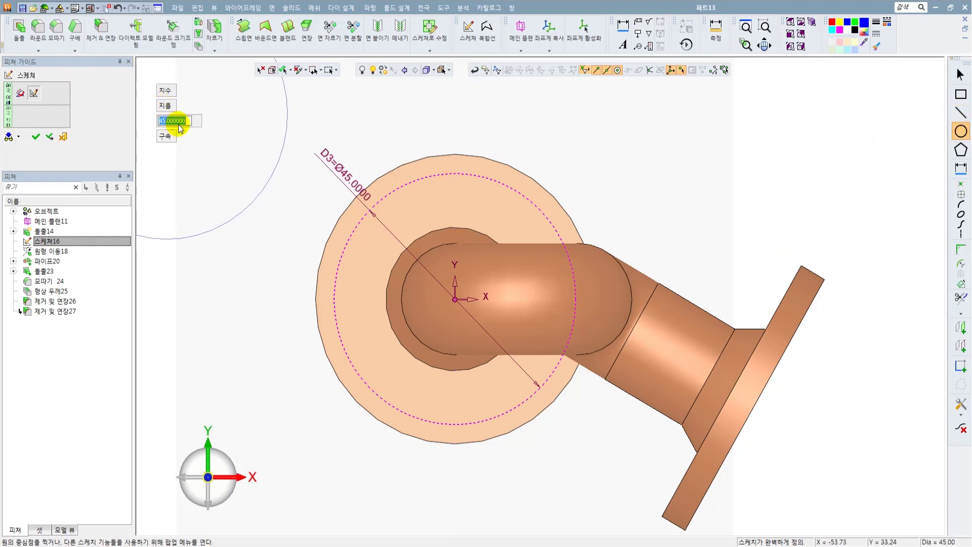
text(4)
key(Return)
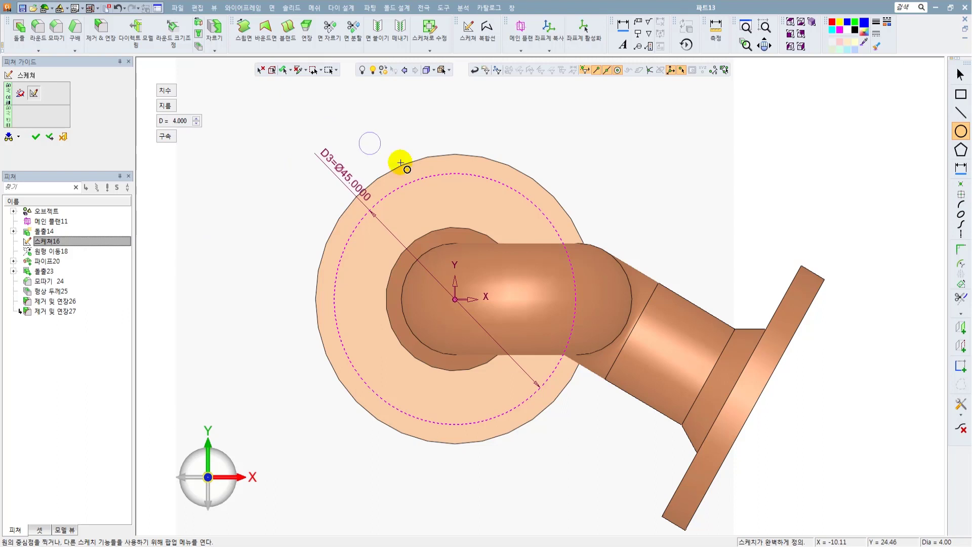
click(455, 174)
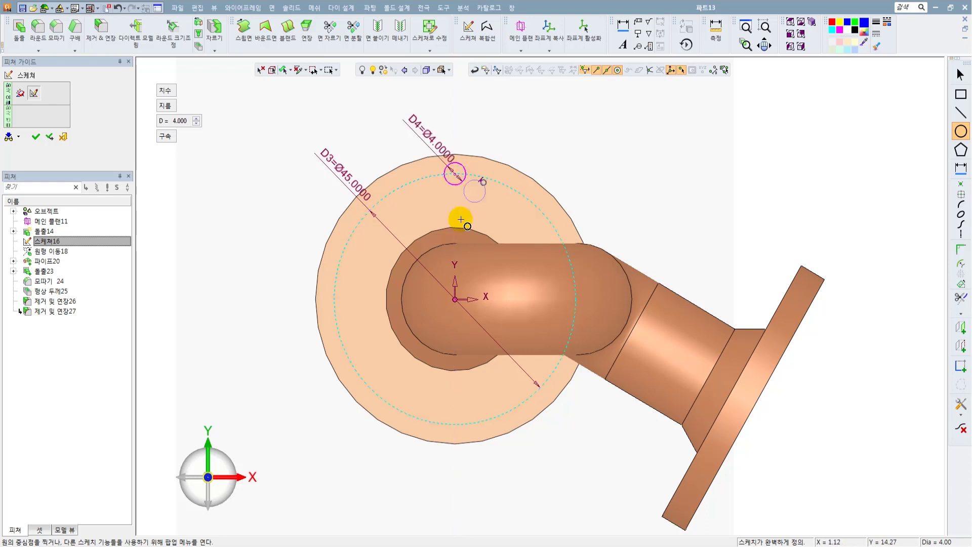
click(333, 298)
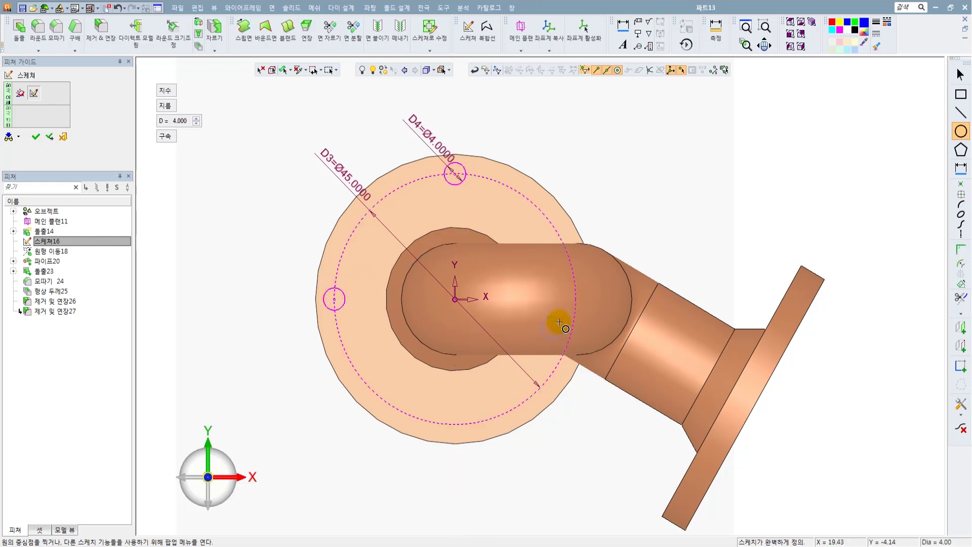
click(575, 299)
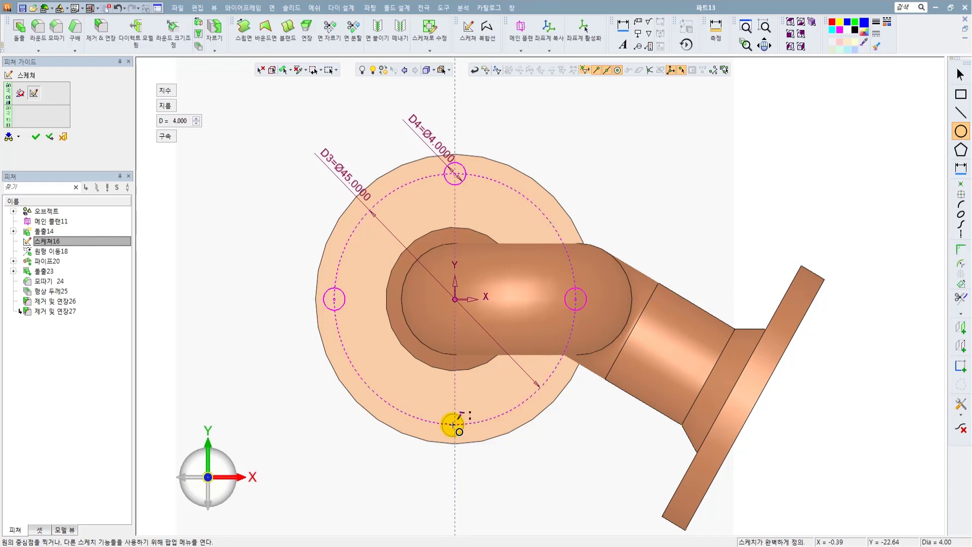
click(454, 424)
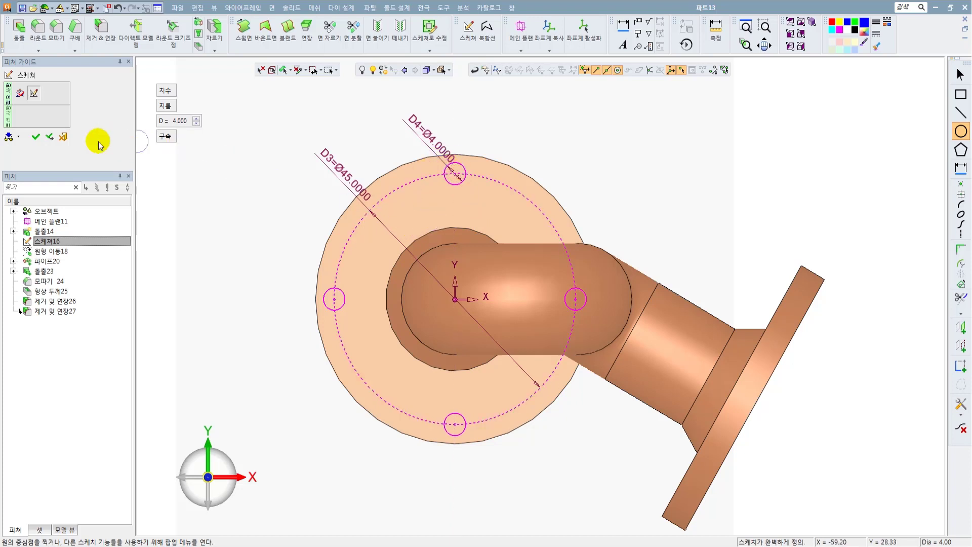
click(37, 138)
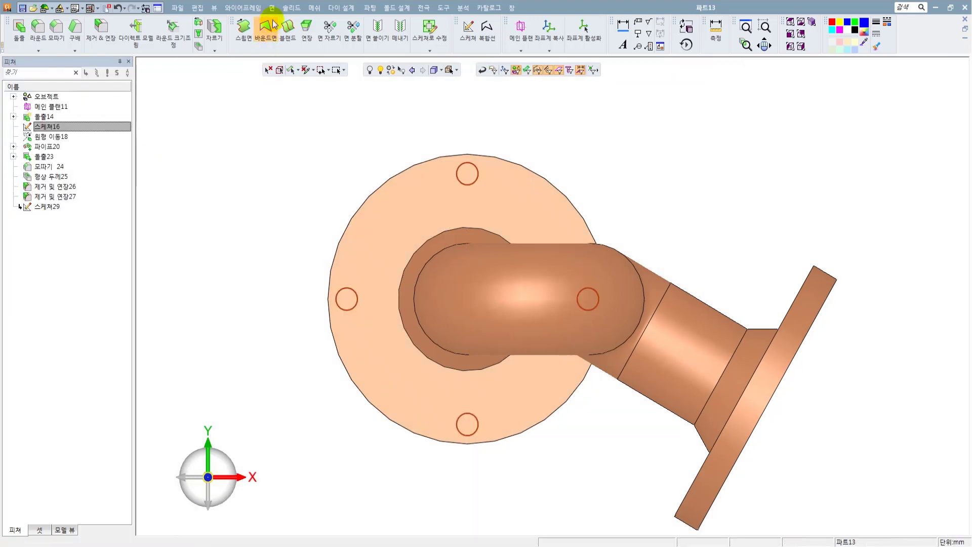
Extrude the four circles 5 mm downward in remove mode to cut the holes through the lower flange.
click(291, 7)
click(297, 39)
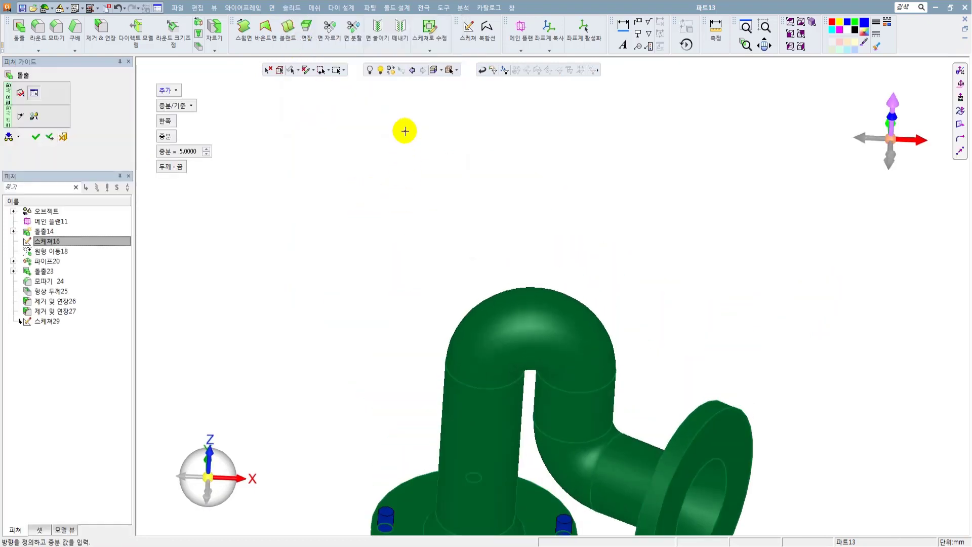
click(524, 336)
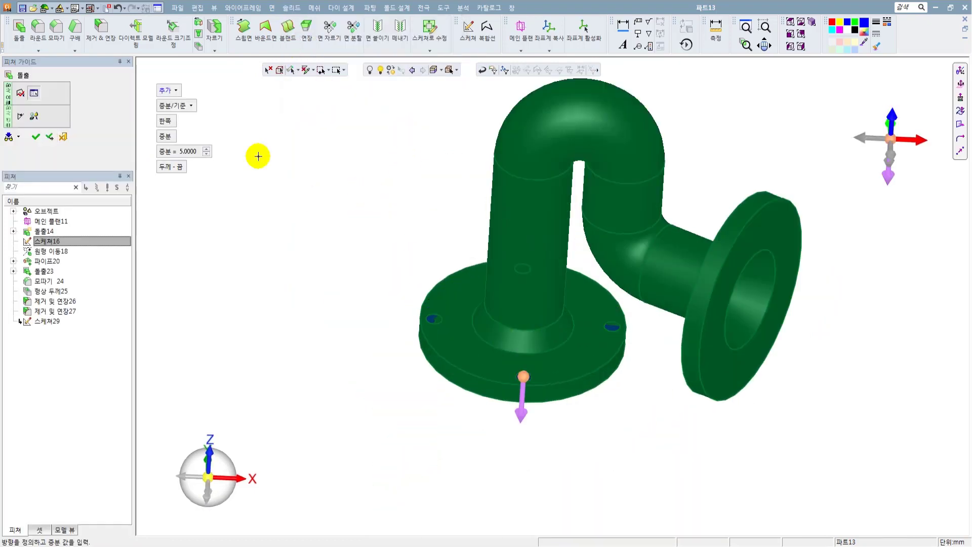
click(169, 90)
click(176, 120)
middle_click(384, 184)
click(386, 184)
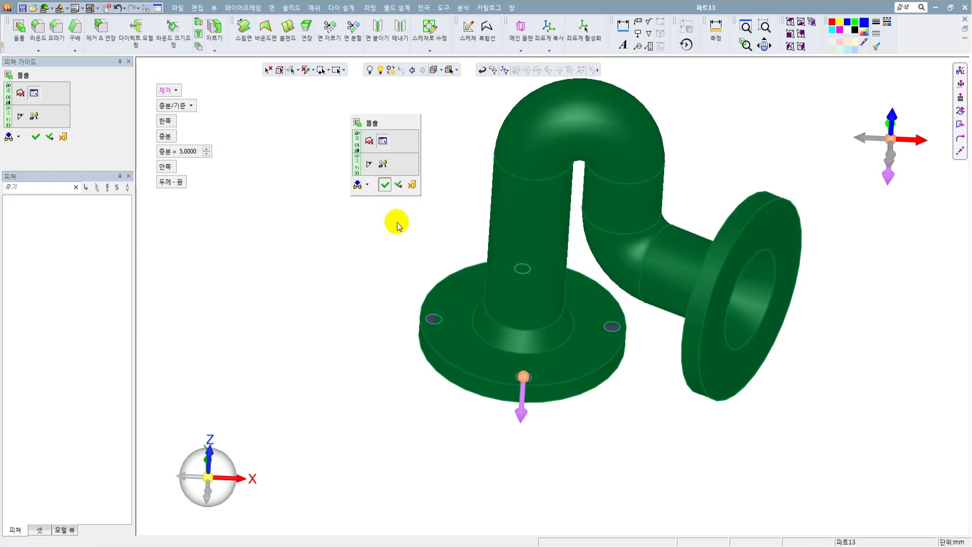
Start a sketch on the outer face of the tilted flange and view it square to the sketch plane.
ctrl+drag(399, 226, 425, 324)
scroll(614, 296, down, 3)
ctrl+drag(615, 296, 673, 214)
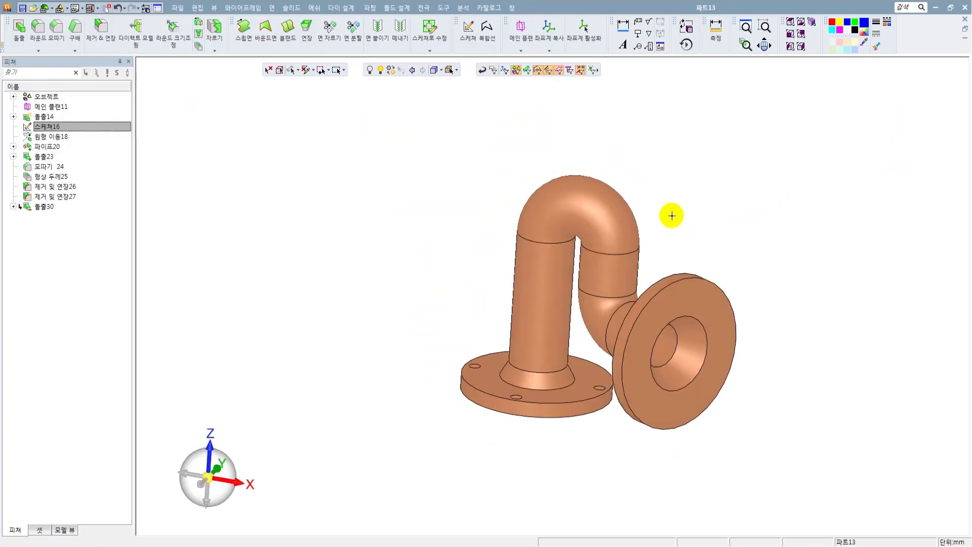
right_click(766, 192)
click(780, 196)
middle_click(372, 397)
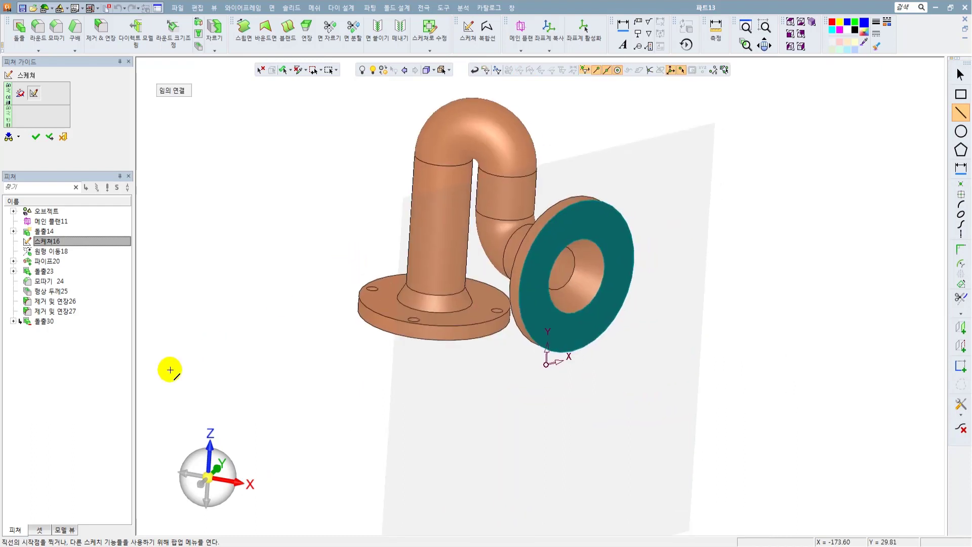
click(239, 480)
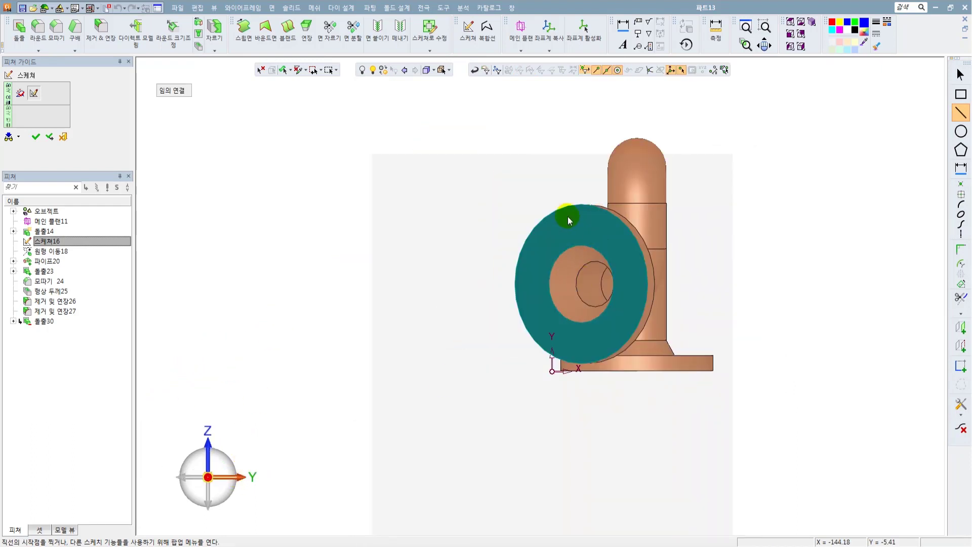
middle_drag(567, 220, 540, 250)
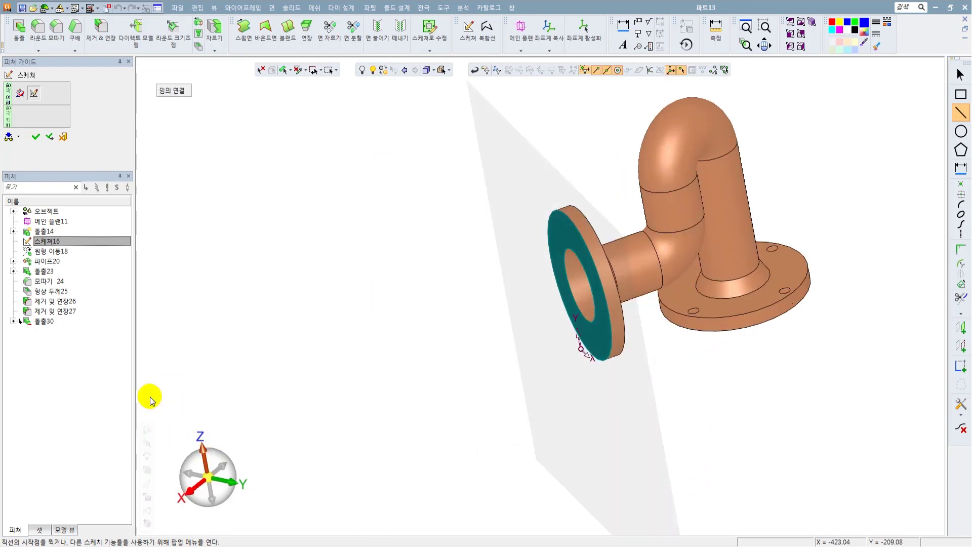
mouse_move(142, 416)
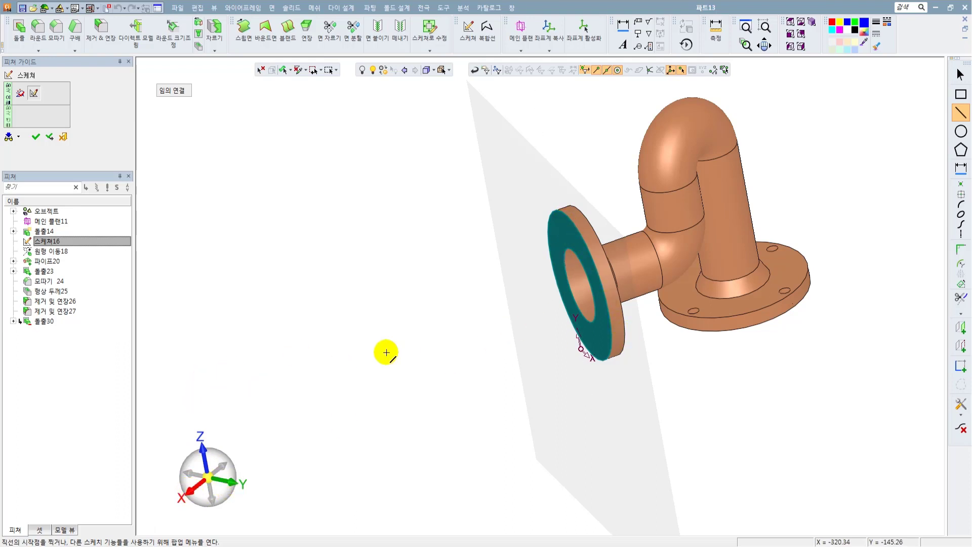
scroll(453, 312, down, 3)
middle_drag(479, 304, 474, 307)
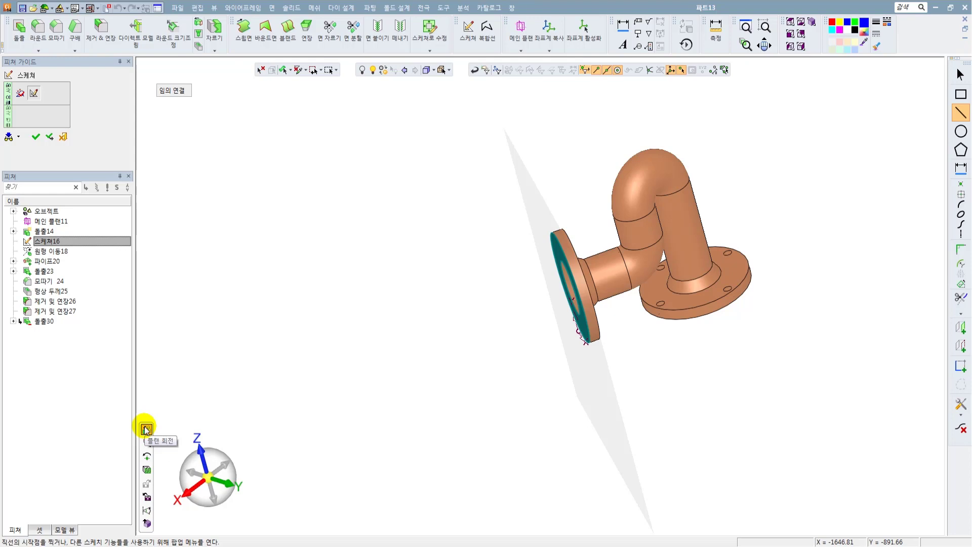
click(146, 430)
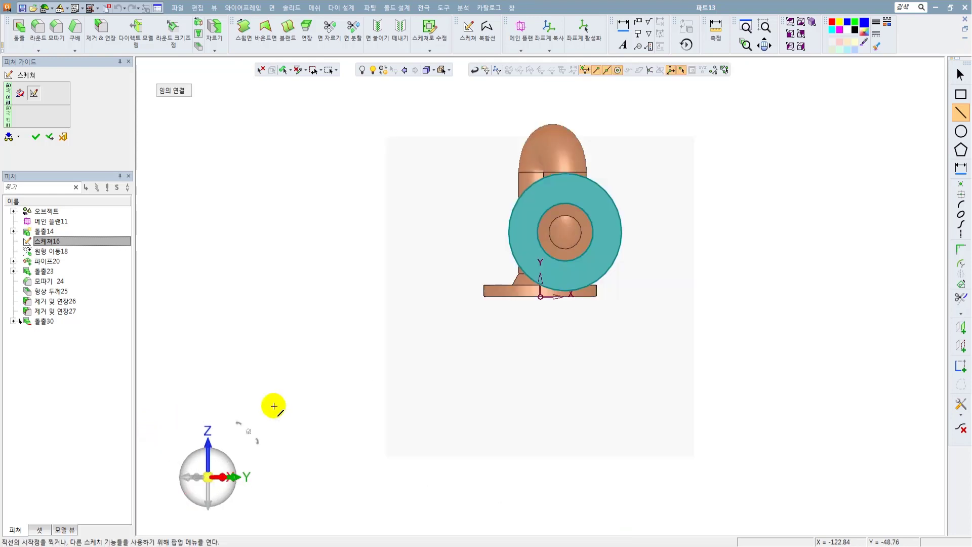
click(255, 439)
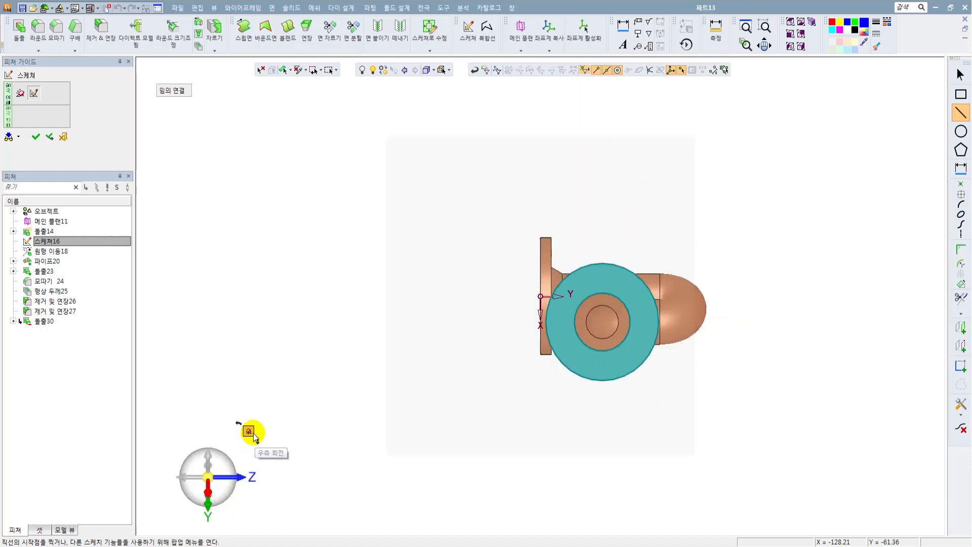
click(251, 434)
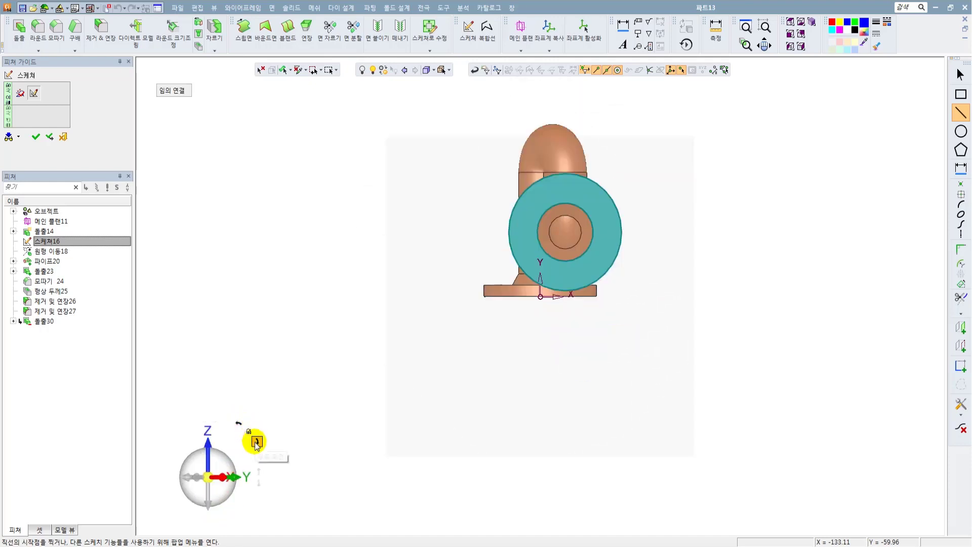
click(252, 436)
click(247, 427)
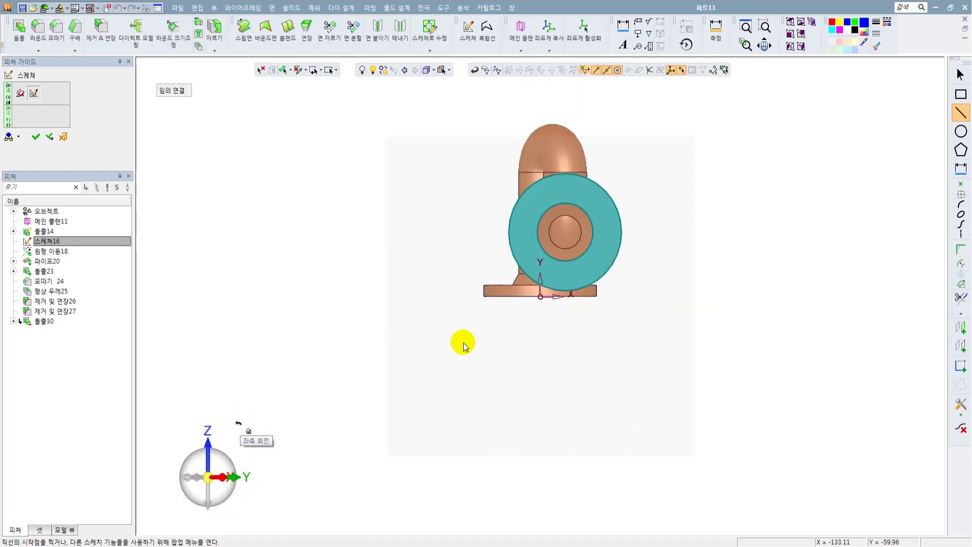
Project the circular edge of the tilted flange's opening into the sketch as reference geometry.
scroll(539, 255, up, 5)
ctrl+middle_drag(566, 318, 543, 290)
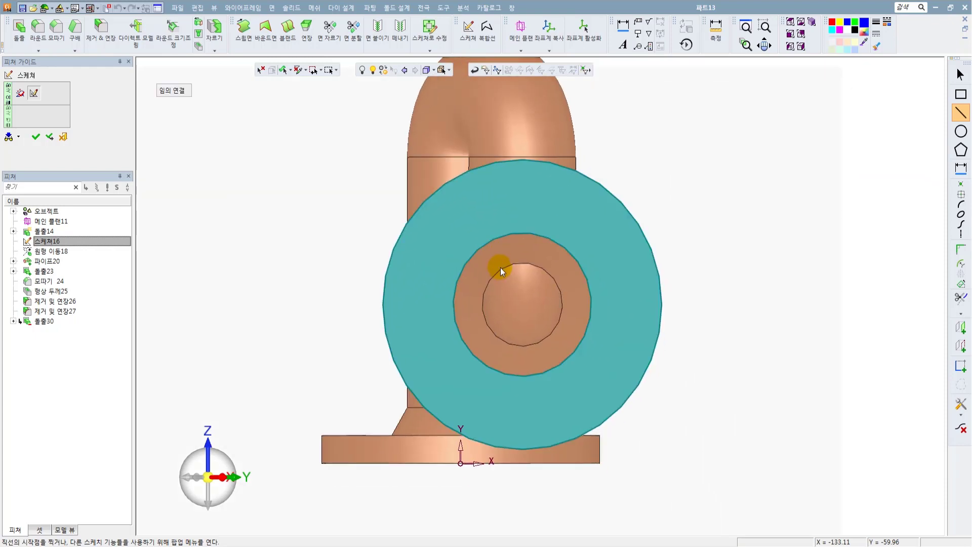
click(961, 131)
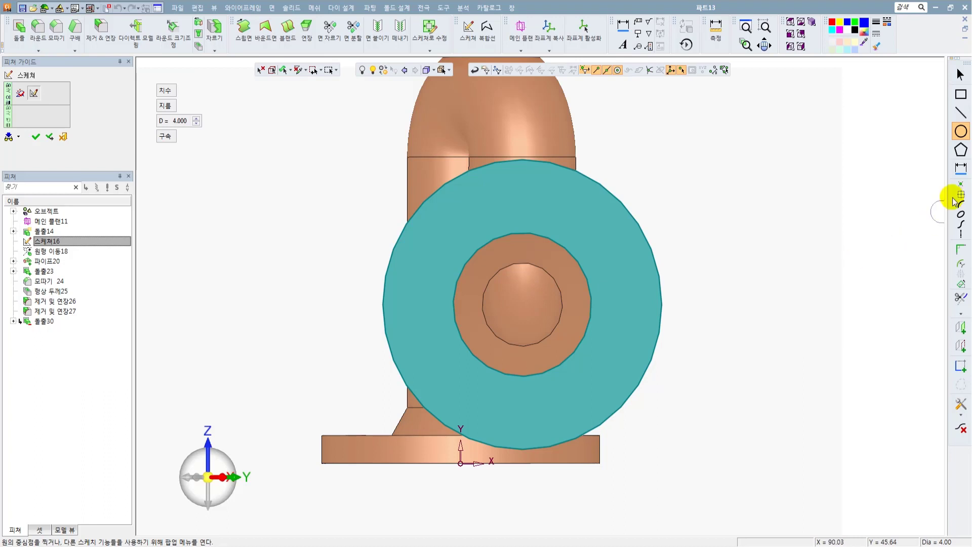
click(961, 345)
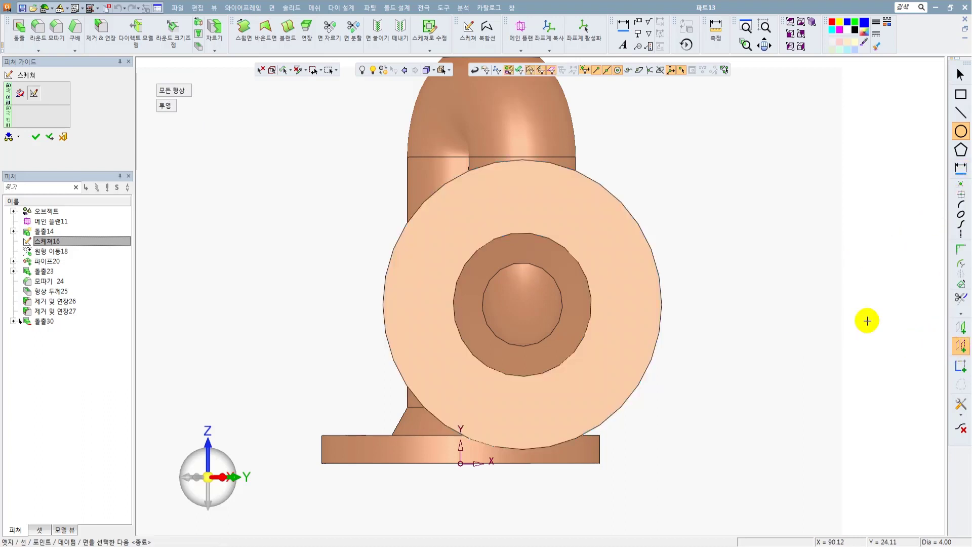
click(571, 253)
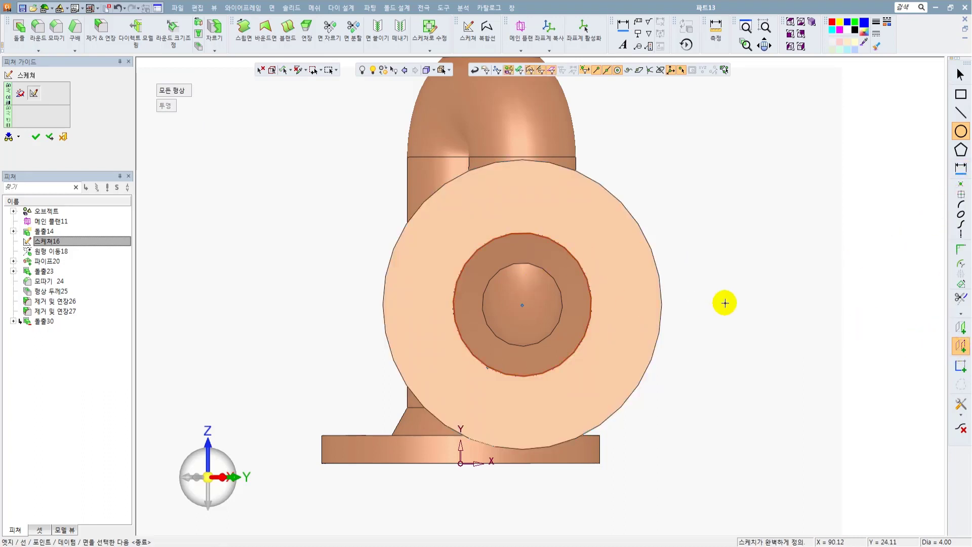
key(Escape)
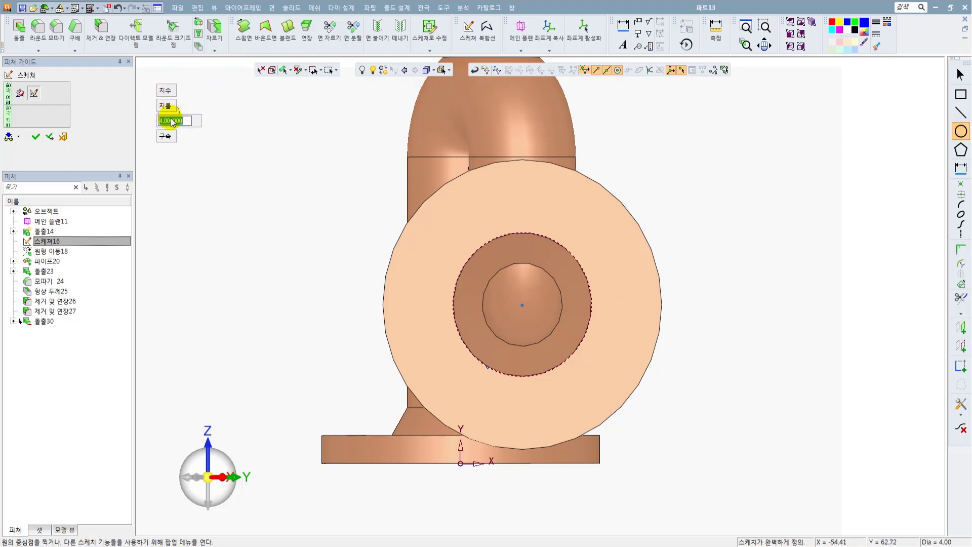
Draw a 45 mm diameter circle centred on the tilted flange's opening and convert it to a reference circle.
click(173, 121)
text(45)
key(Return)
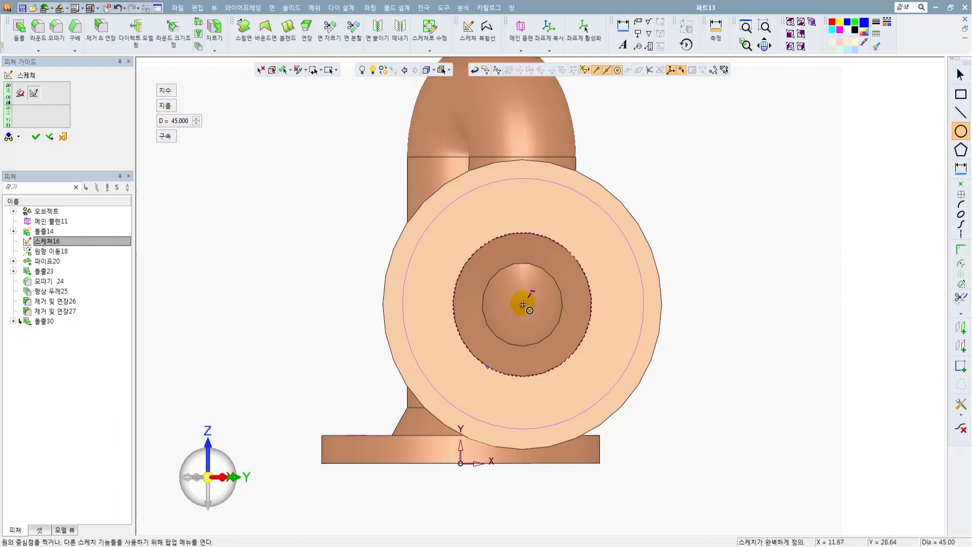
click(522, 305)
key(Escape)
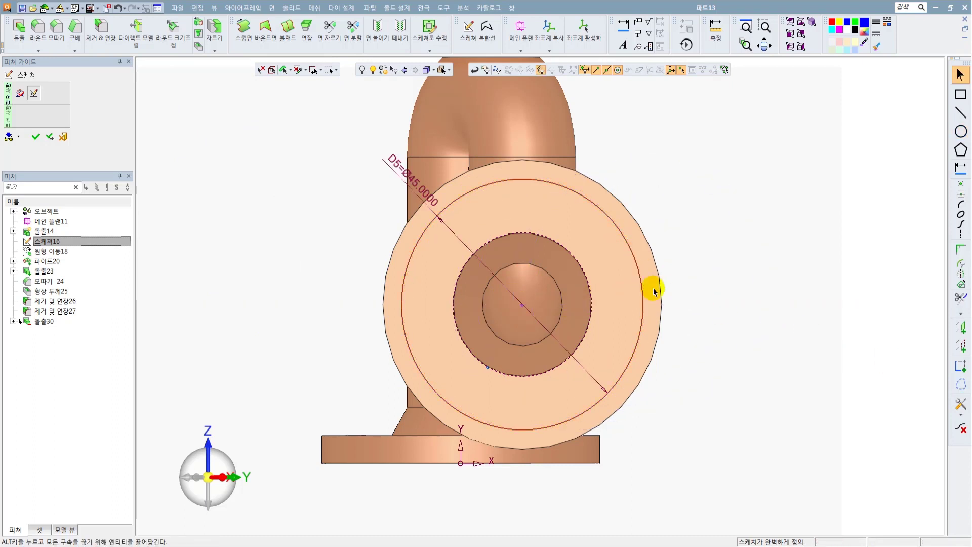
Draw four 4 mm diameter circles at the quadrants of the tilted flange's 45 mm reference circle and finish the sketch.
click(960, 131)
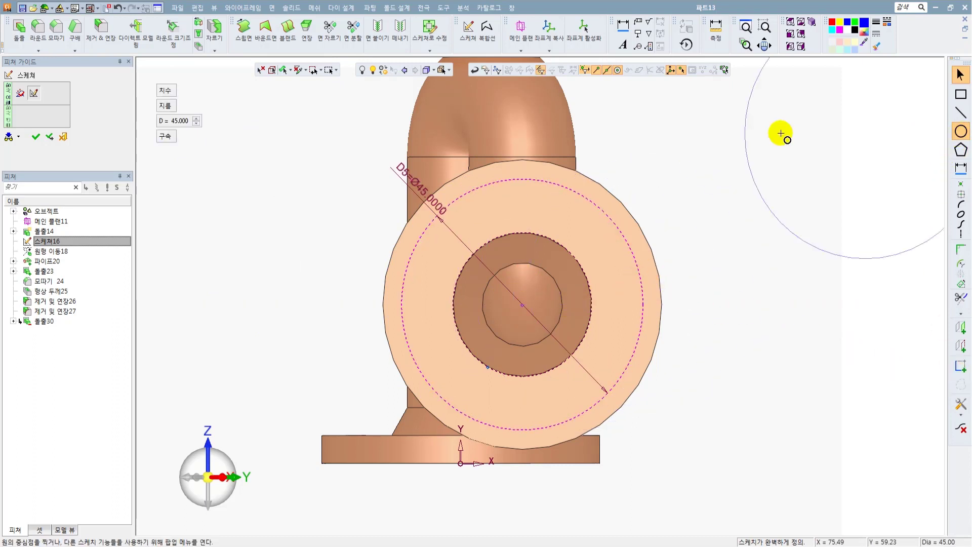
double_click(179, 122)
text(4)
key(Return)
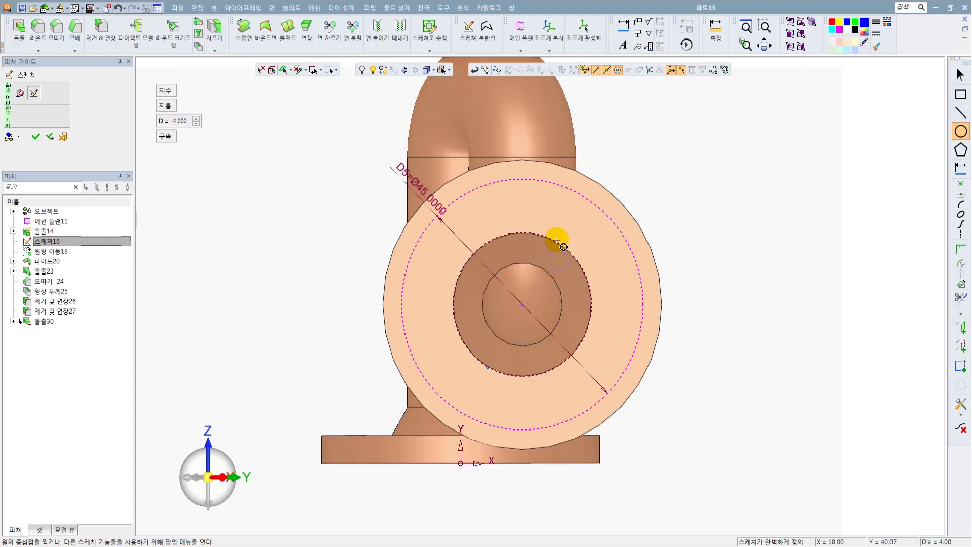
click(522, 180)
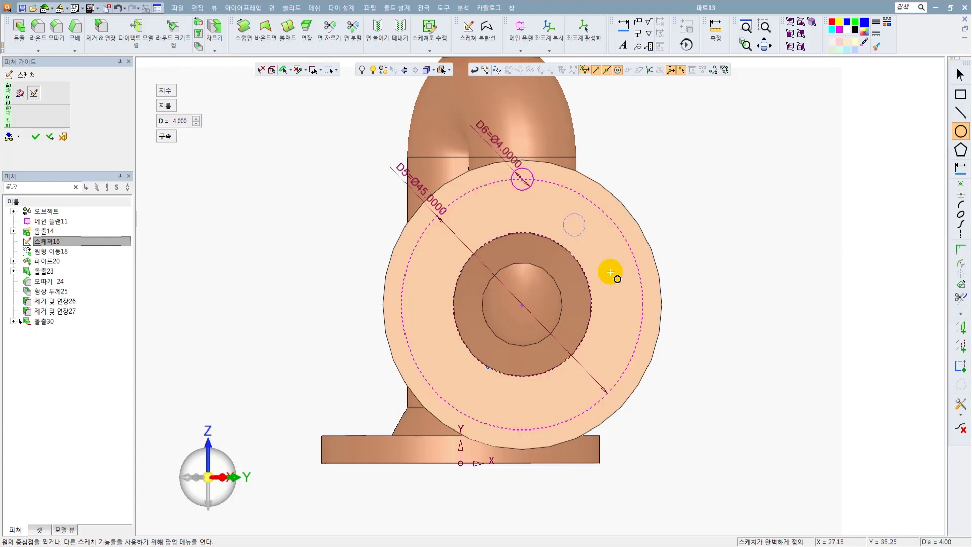
click(642, 303)
click(401, 304)
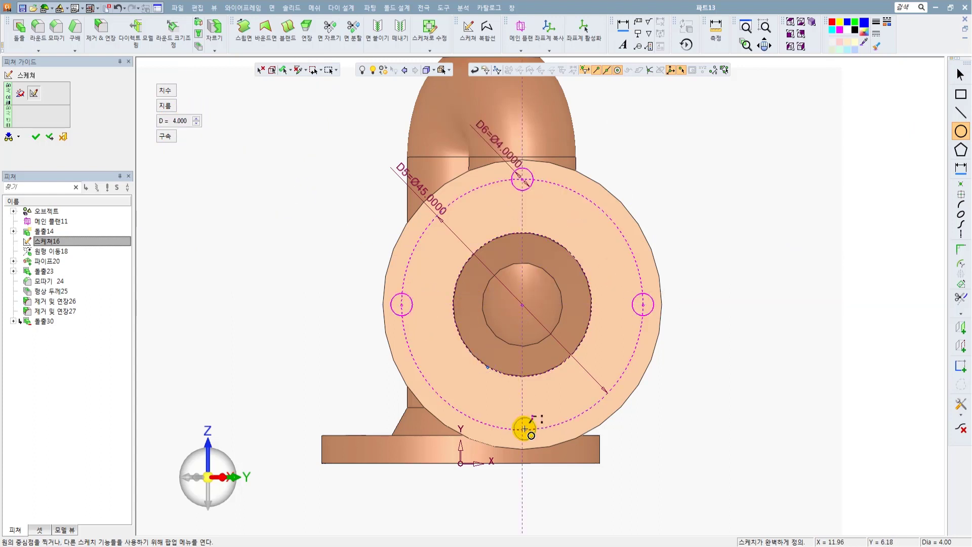
click(521, 430)
click(35, 136)
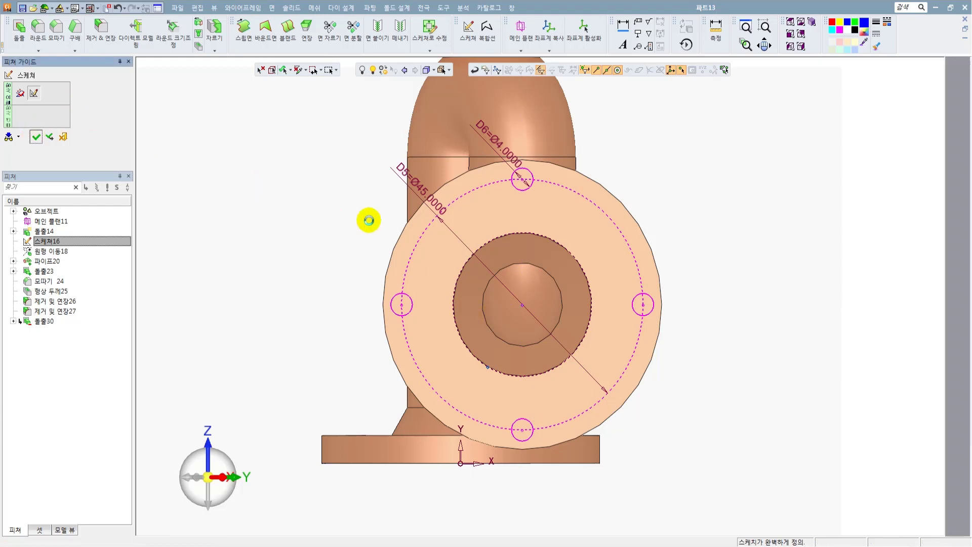
Extrude the tilted flange's four circles in remove mode to cut the holes through the flange.
click(292, 8)
click(300, 42)
middle_drag(395, 248, 495, 191)
scroll(639, 253, up, 5)
middle_click(651, 203)
scroll(668, 265, down, 3)
click(516, 290)
scroll(562, 190, up, 3)
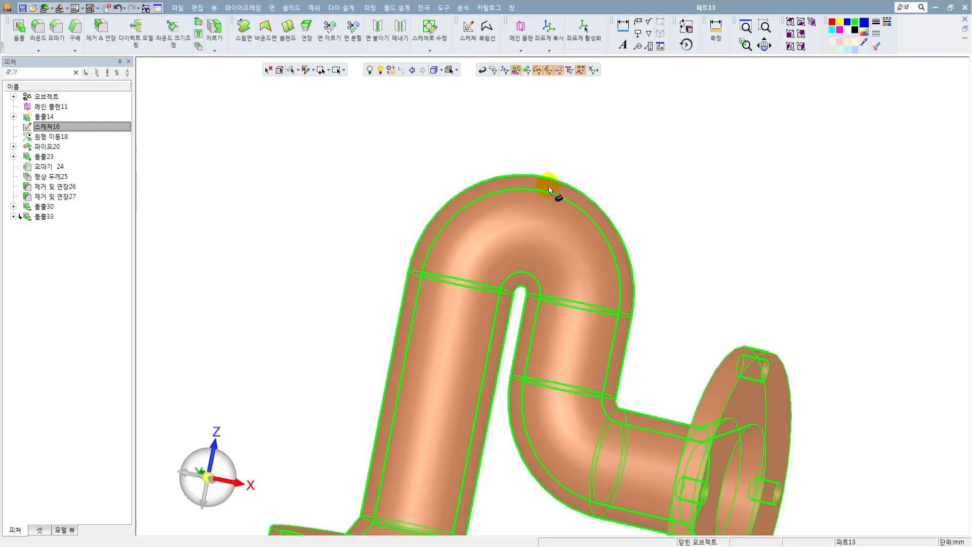
middle_drag(532, 287, 478, 294)
scroll(477, 294, down, 3)
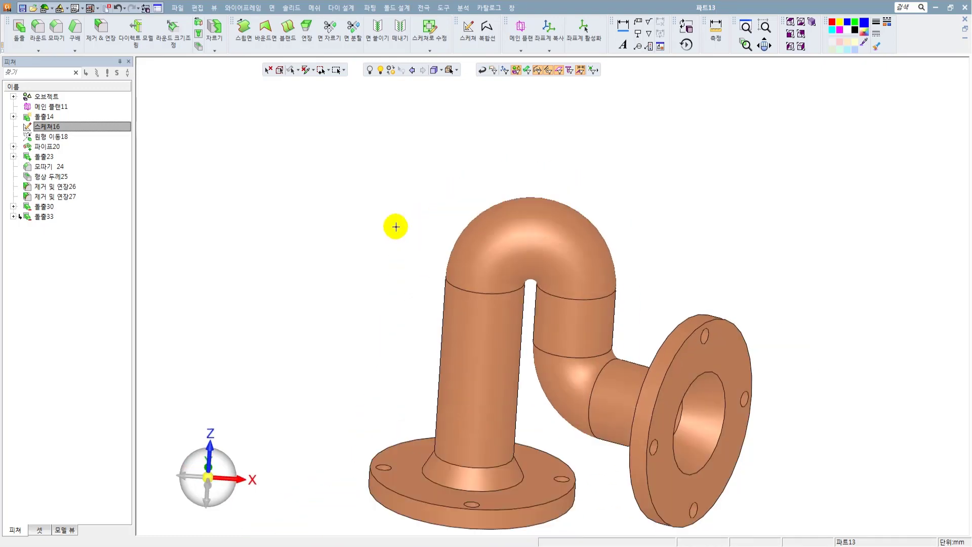
Define a parallel plane from the underside of the horizontal flange with an offset of 78 mm.
scroll(441, 219, down, 2)
middle_drag(463, 269, 503, 209)
scroll(465, 256, up, 2)
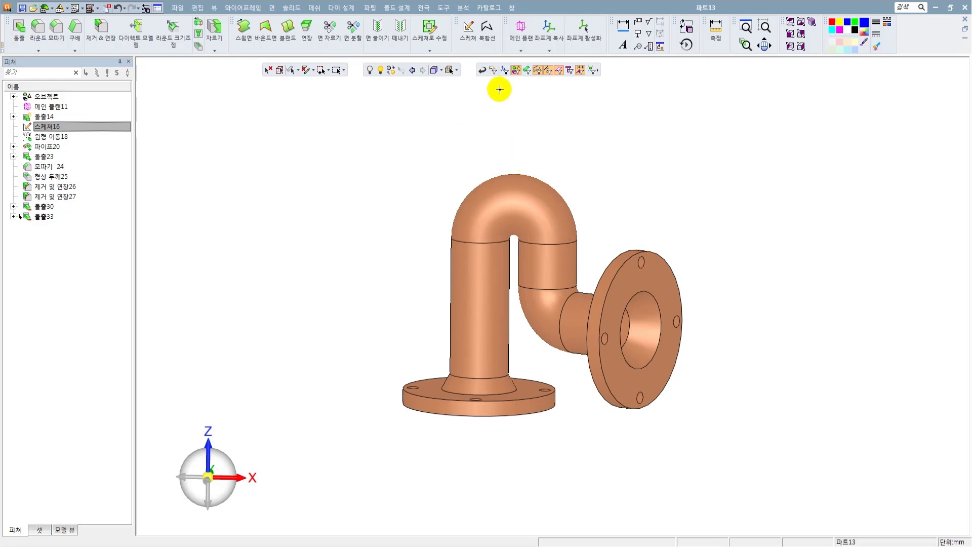
scroll(532, 161, up, 1)
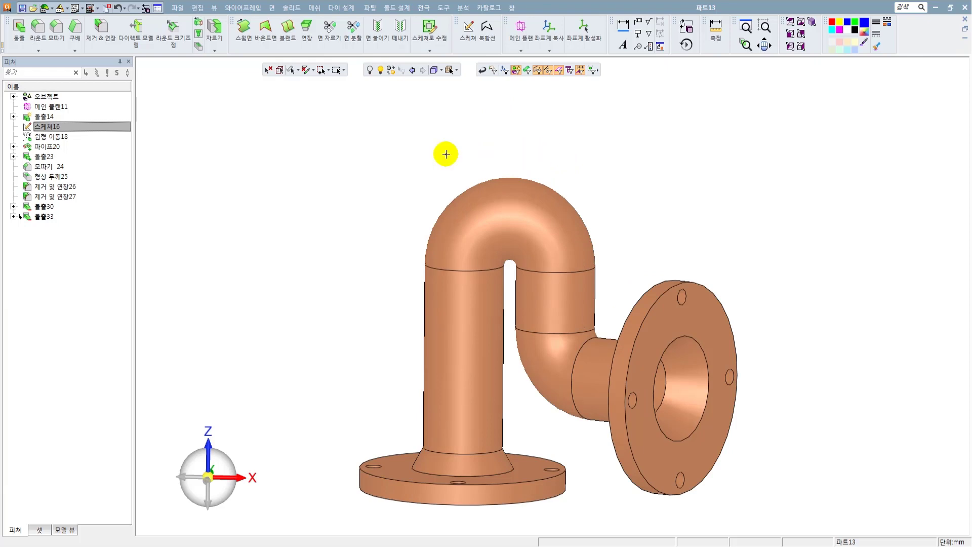
click(520, 51)
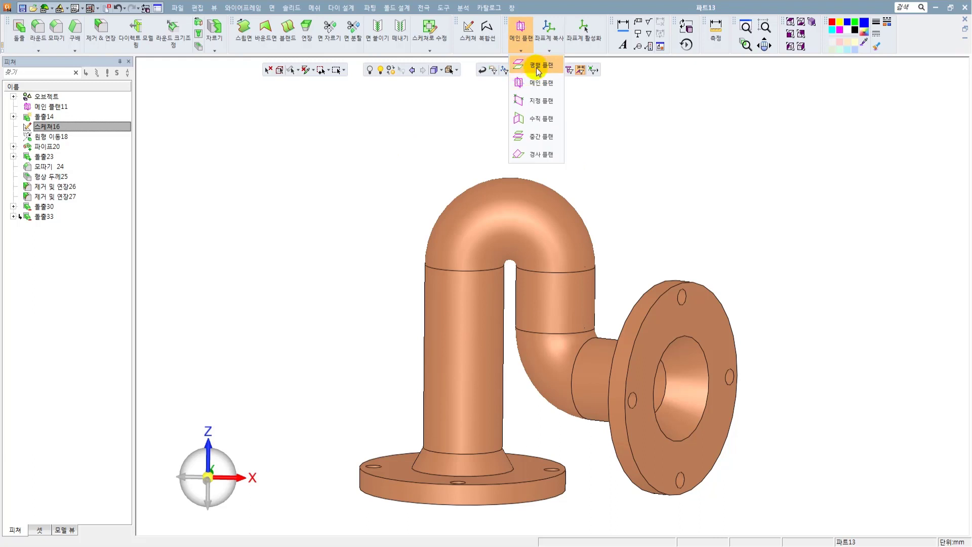
click(538, 69)
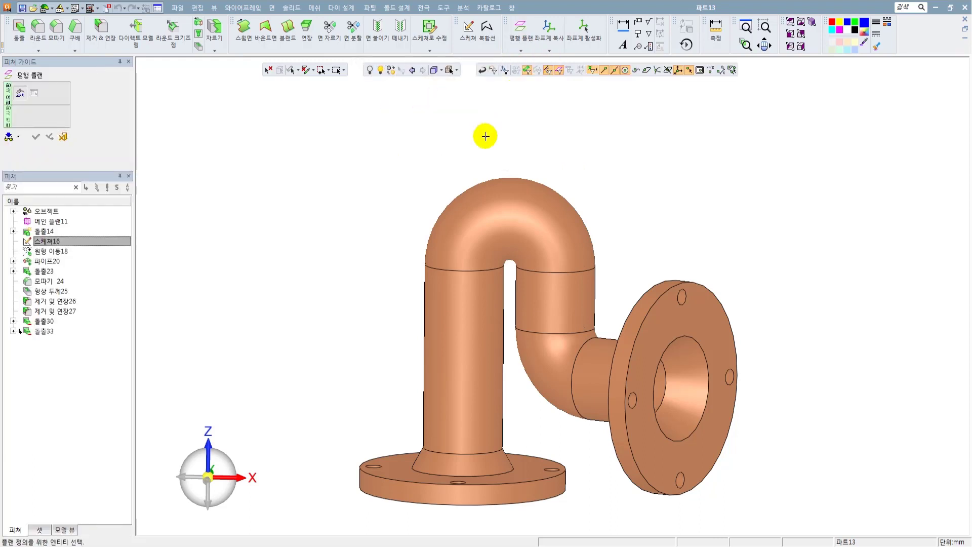
scroll(476, 172, down, 3)
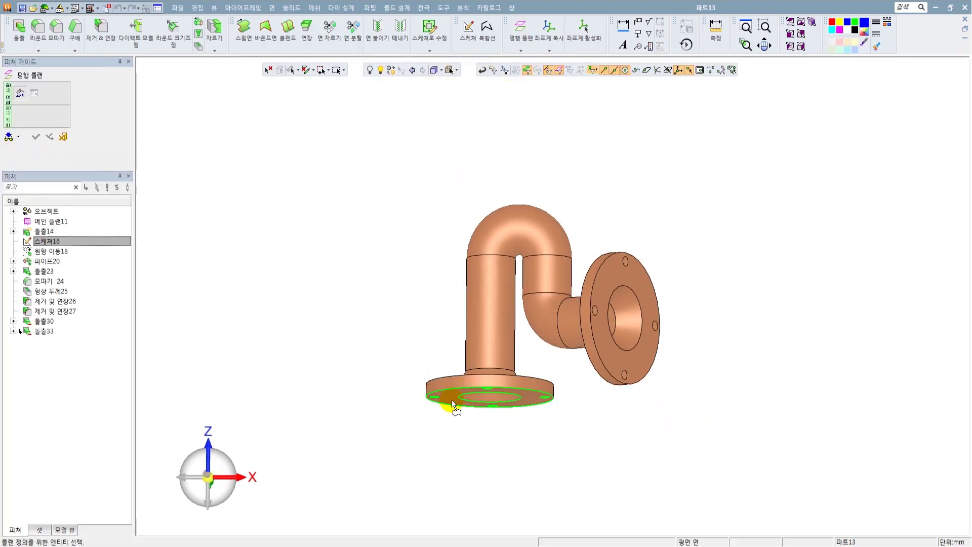
click(450, 397)
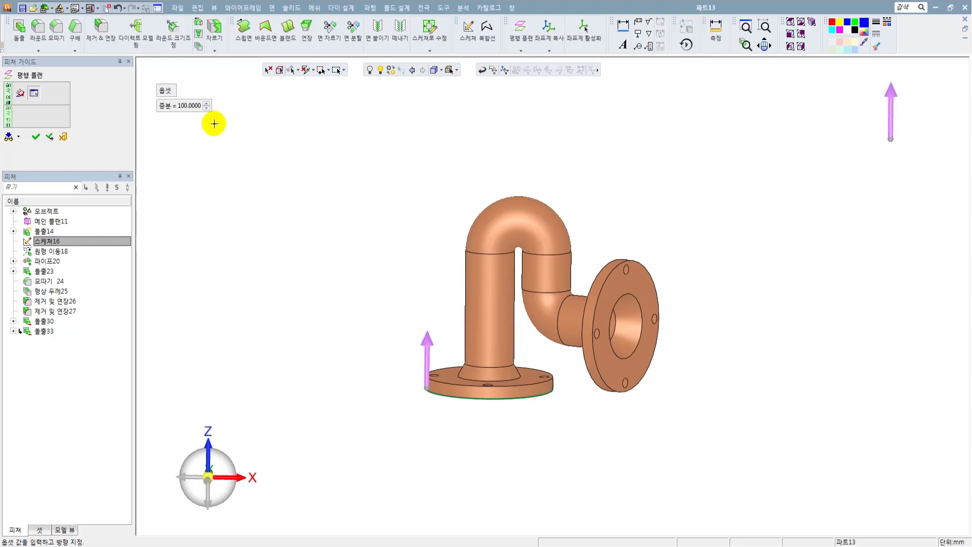
click(195, 106)
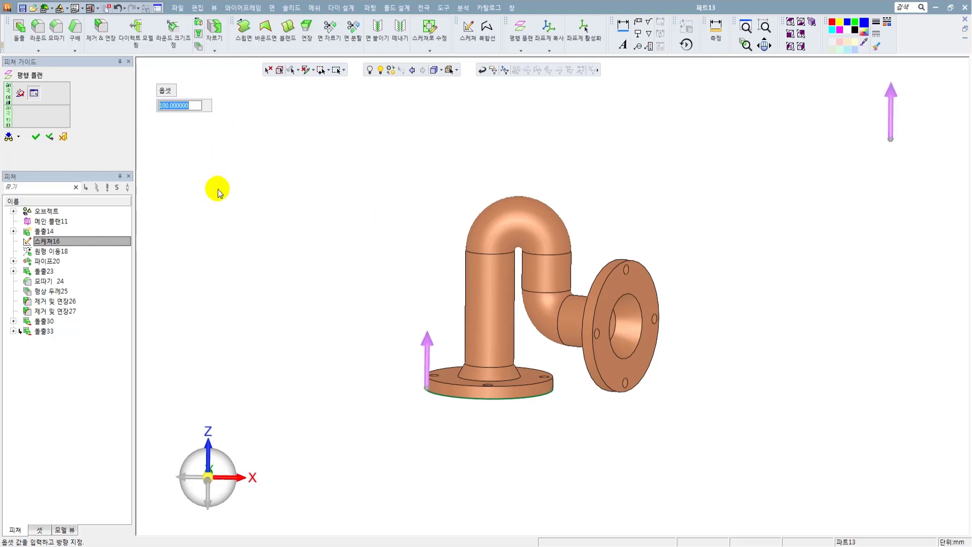
text(8)
key(Return)
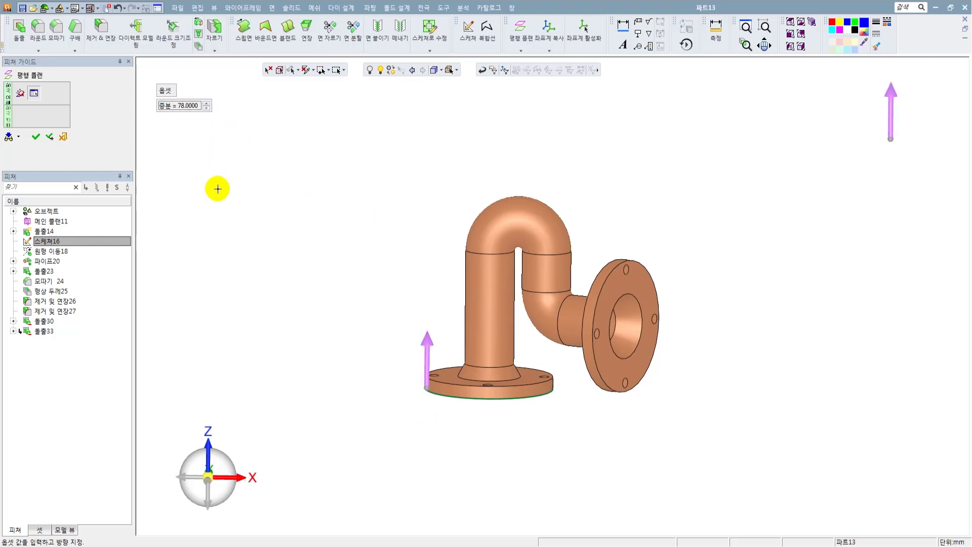
Turn on the datum display to check the offset plane above the pipe bend, and create the plane.
middle_drag(384, 228, 360, 253)
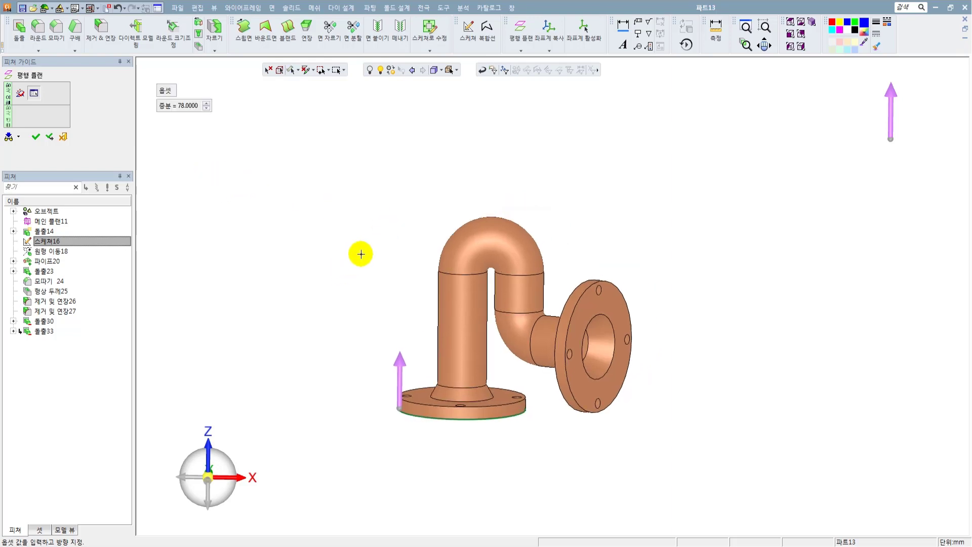
scroll(478, 211, up, 2)
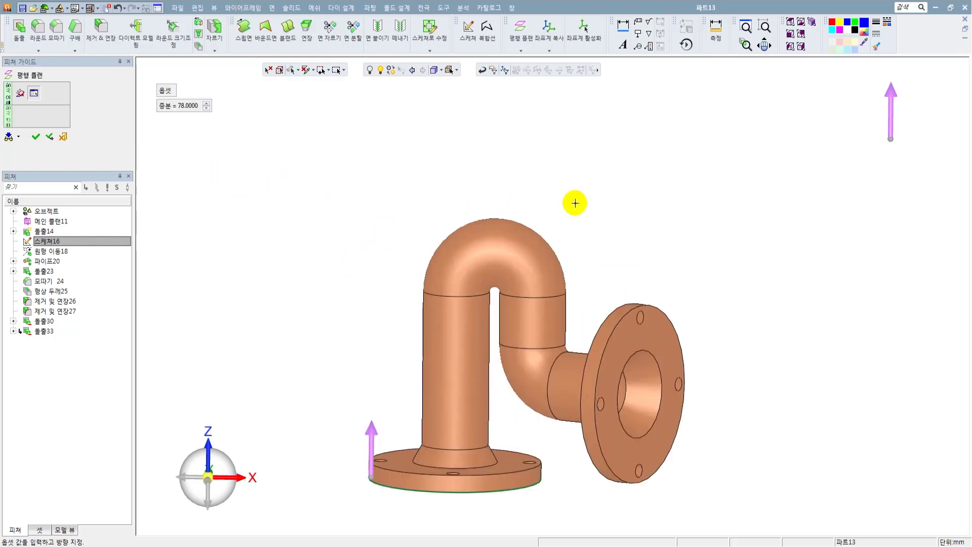
right_click(692, 196)
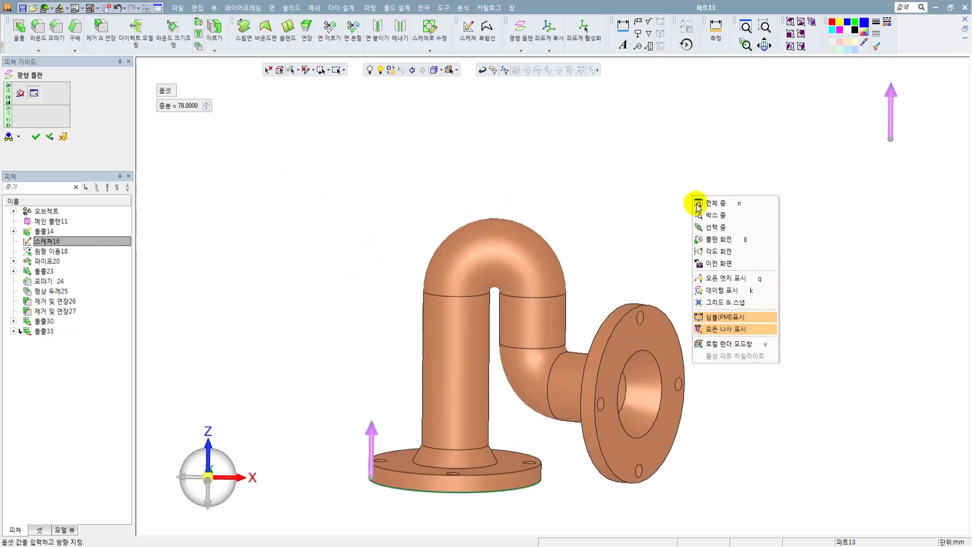
click(720, 292)
scroll(613, 242, down, 1)
middle_drag(612, 244, 603, 232)
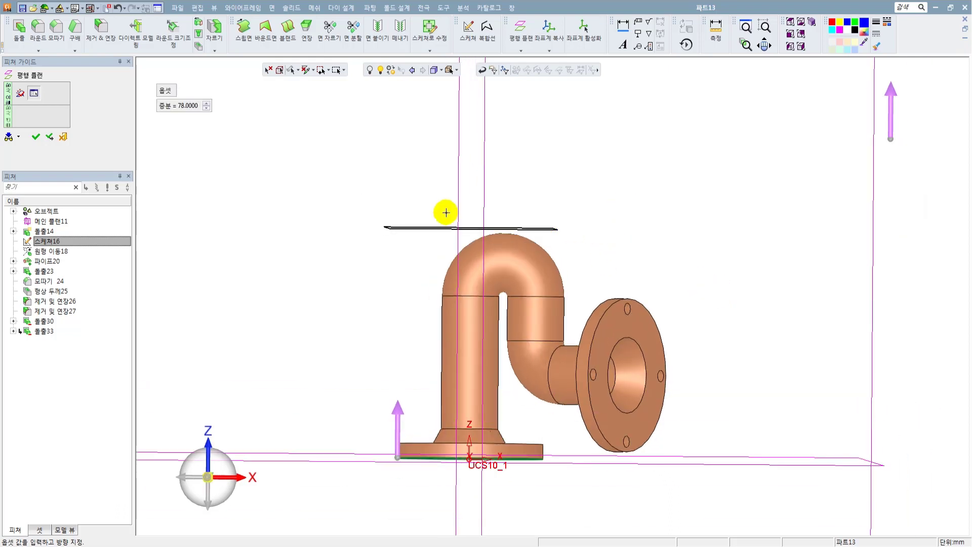
middle_drag(515, 233, 515, 246)
click(38, 138)
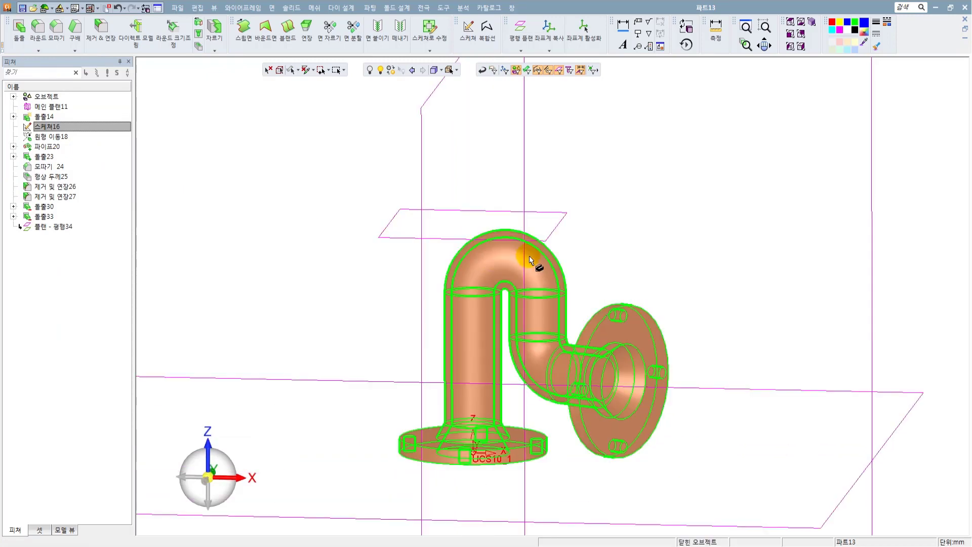
Start a new sketch on the parallel plane above the pipe bend.
middle_drag(530, 257, 536, 229)
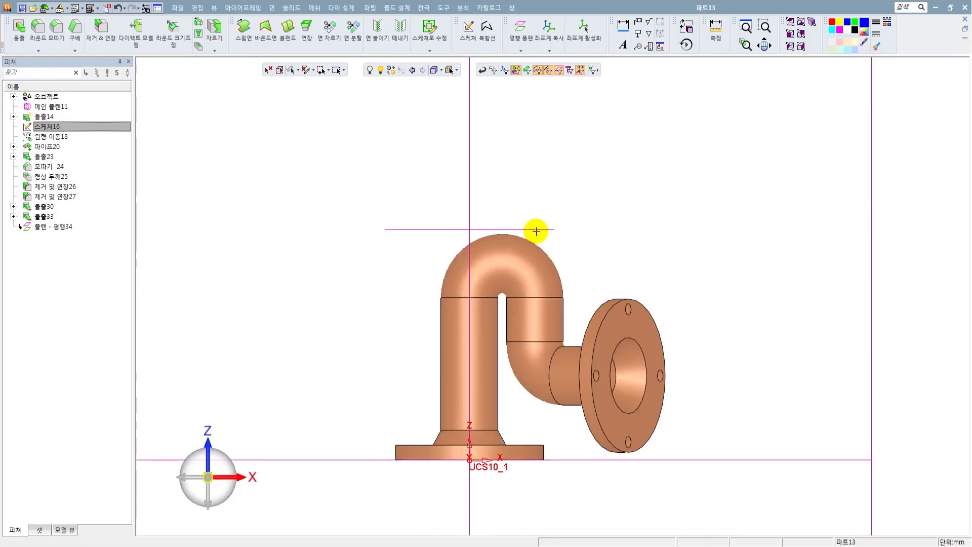
right_click(619, 166)
click(640, 169)
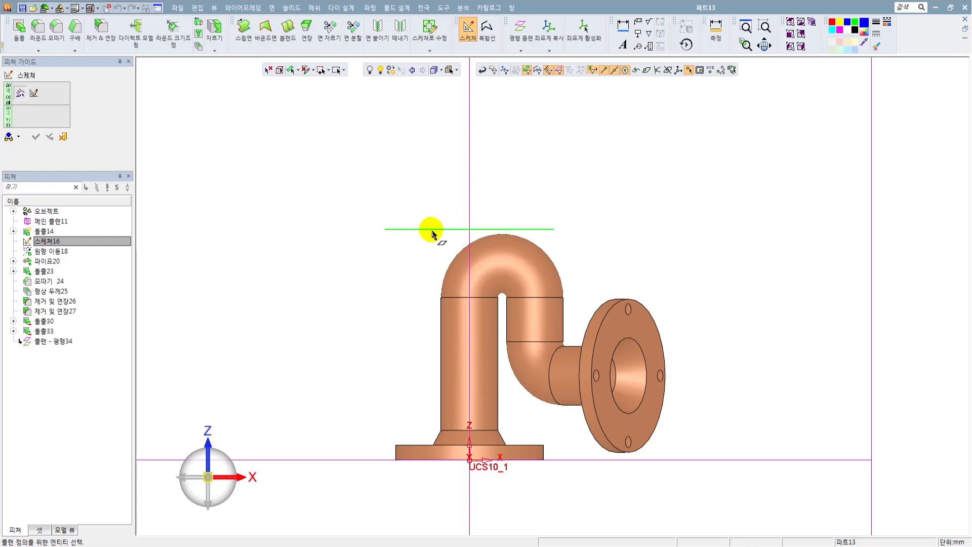
click(429, 229)
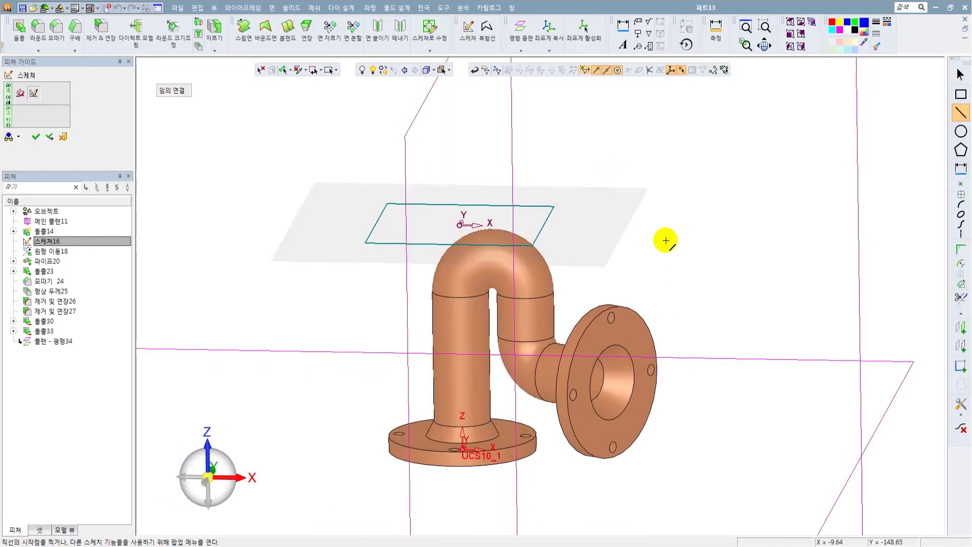
middle_drag(664, 239, 664, 289)
click(208, 457)
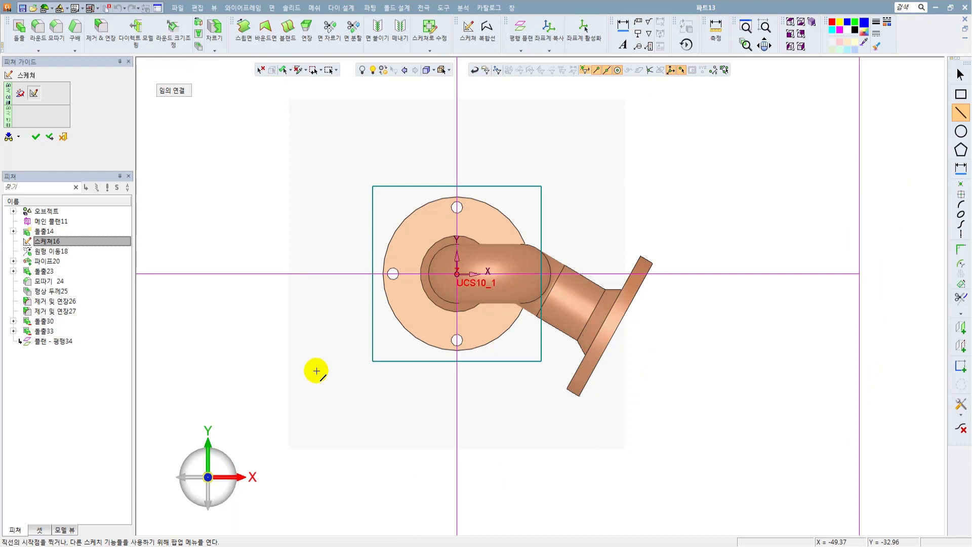
scroll(504, 270, up, 3)
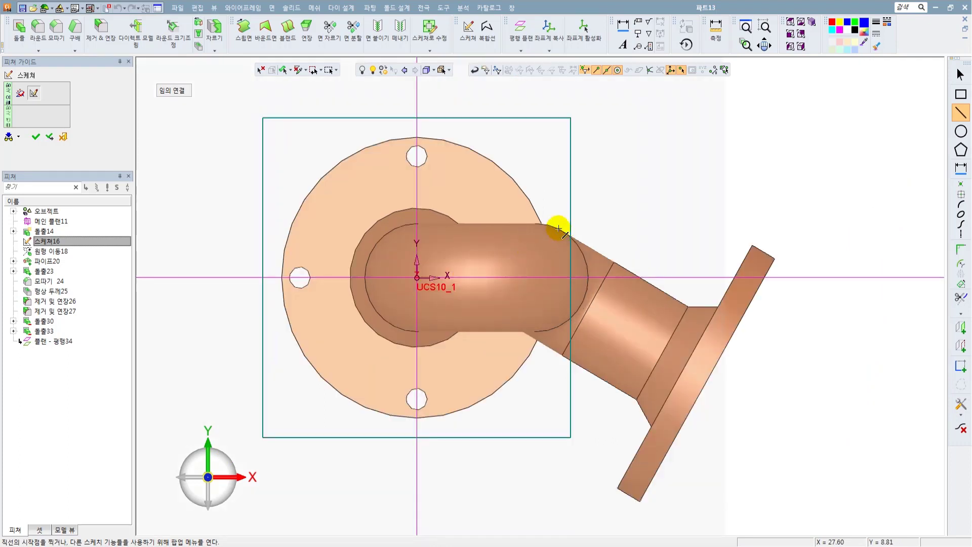
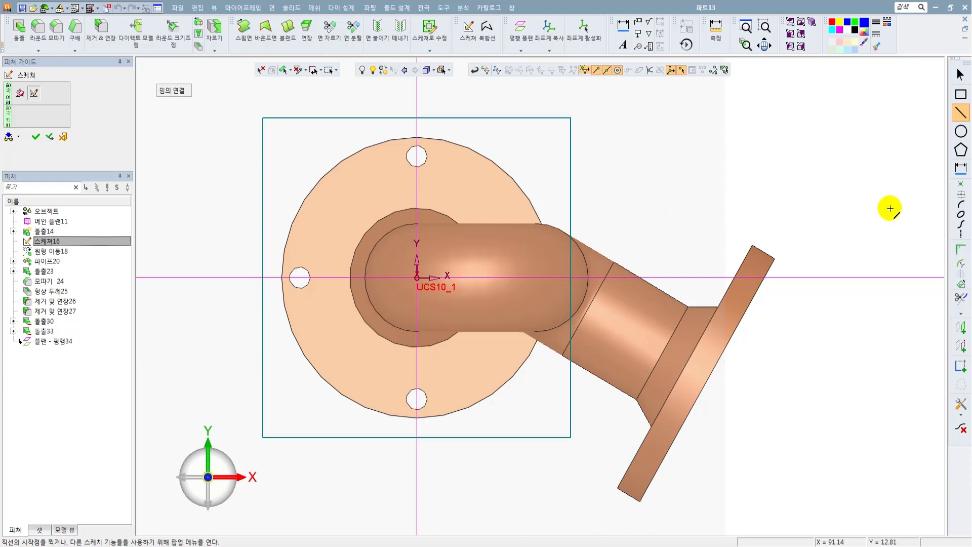
Add a sketch point at the bounding-box centre of the curved pipe bend face.
click(962, 196)
middle_drag(687, 236, 661, 179)
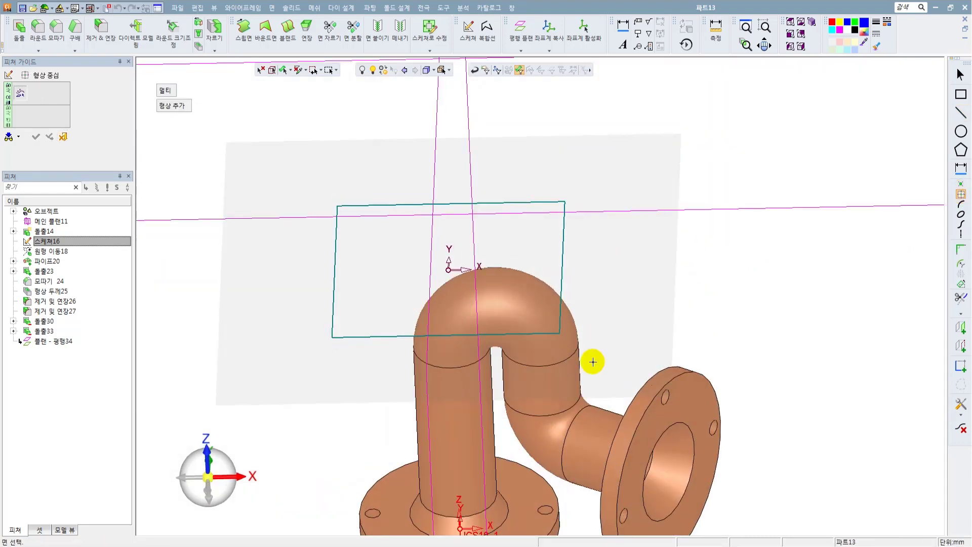
ctrl+middle_drag(592, 358, 559, 242)
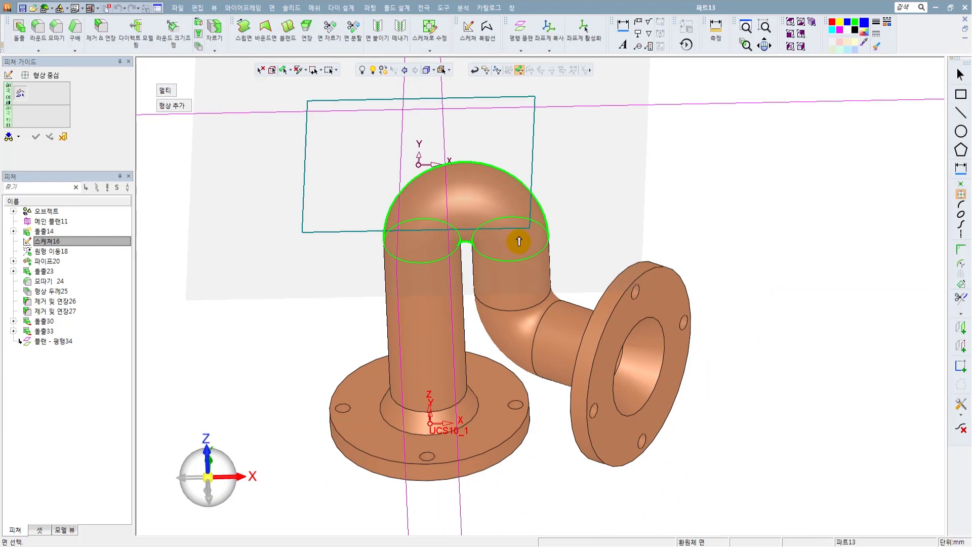
click(512, 201)
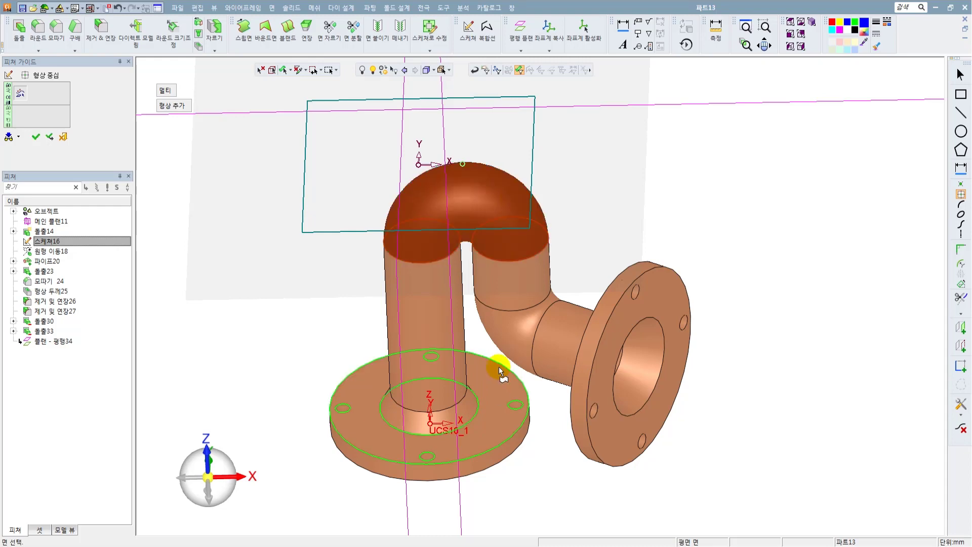
scroll(482, 168, up, 4)
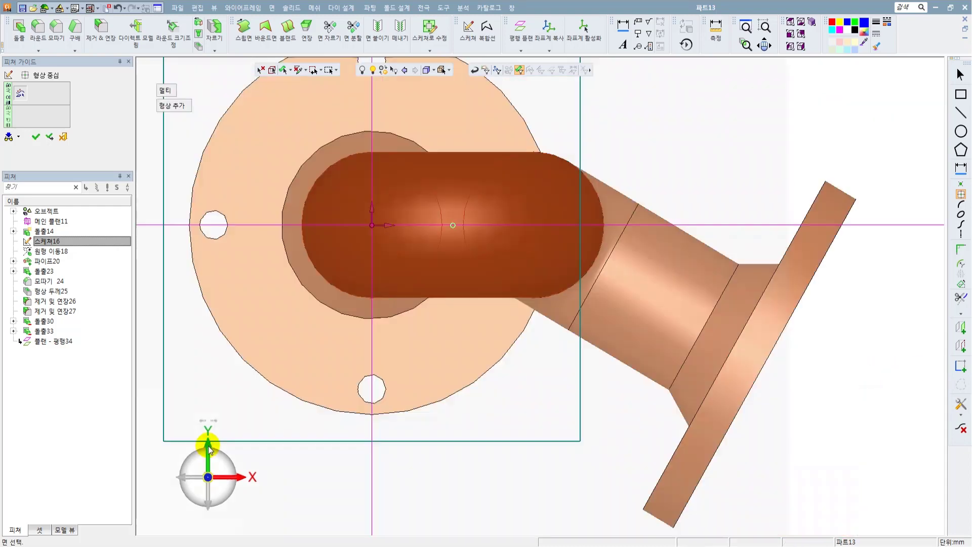
click(207, 453)
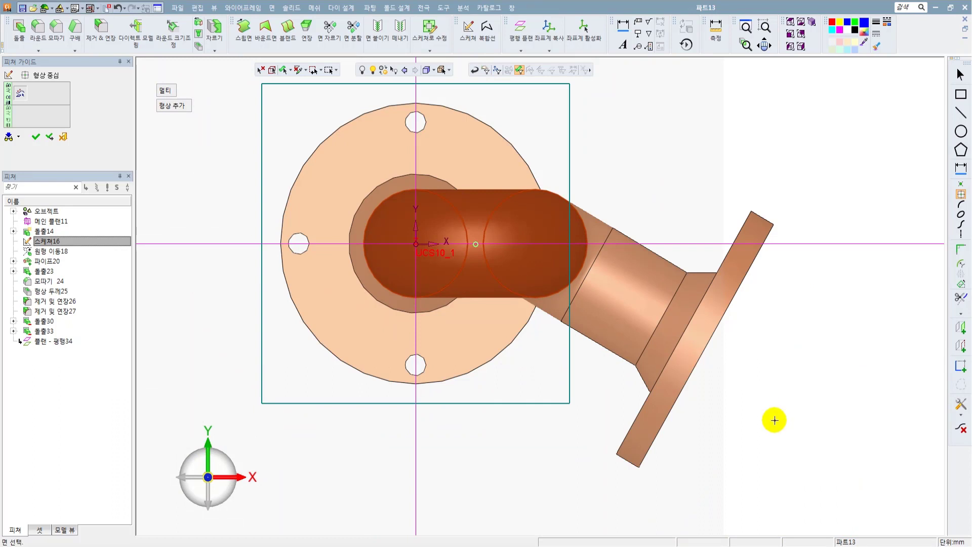
click(36, 137)
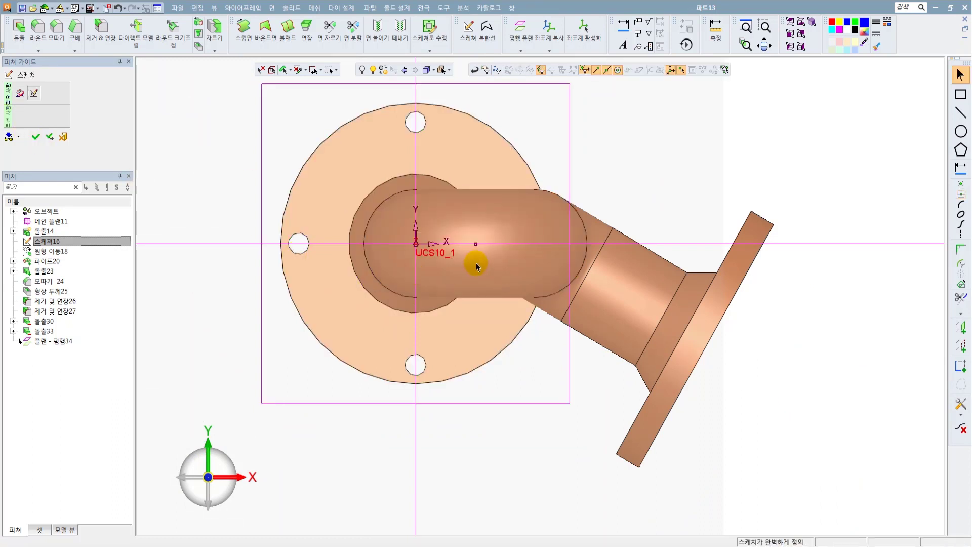
Convert the new centre point on the pipe bend to construction geometry.
scroll(478, 250, up, 3)
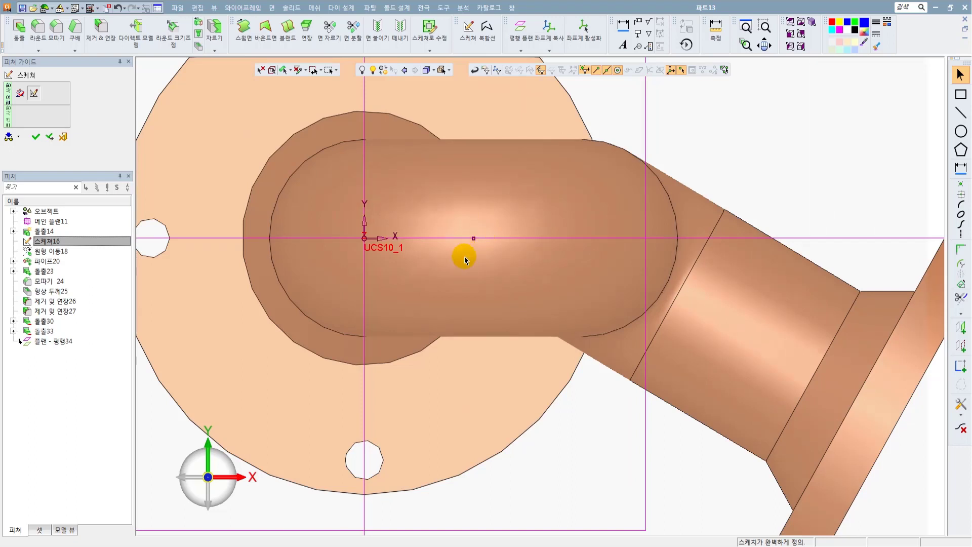
scroll(473, 240, up, 2)
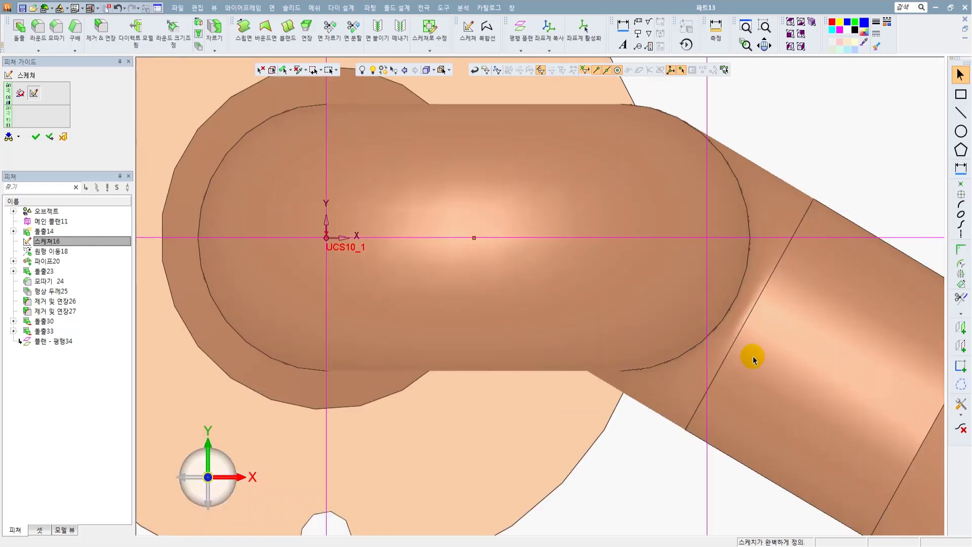
click(960, 385)
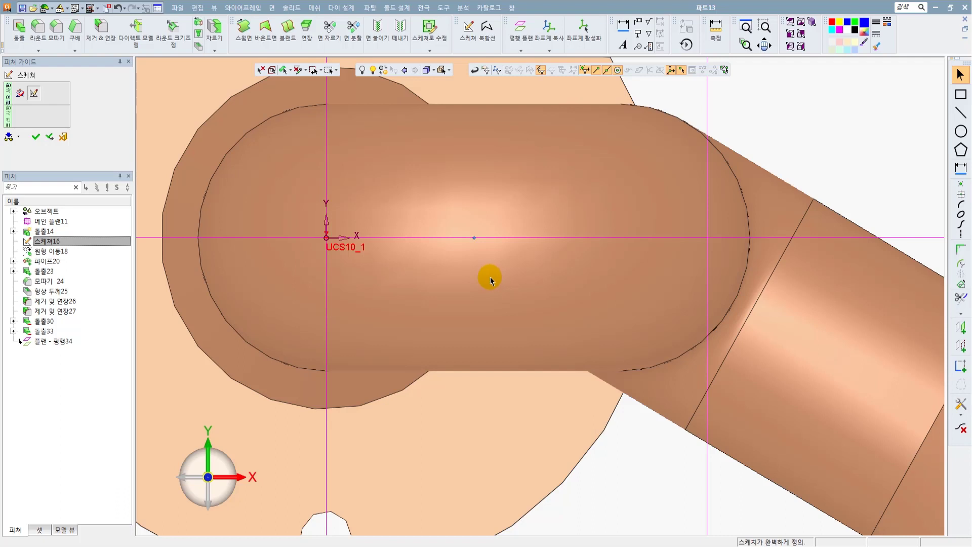
Draw an 8 mm diameter circle centred on the construction point and finish the sketch.
click(961, 131)
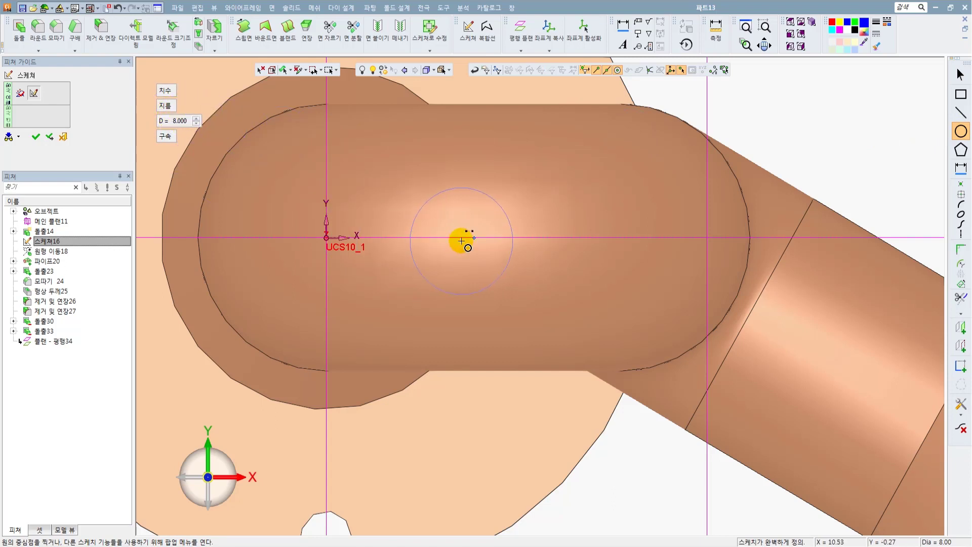
click(473, 238)
key(Escape)
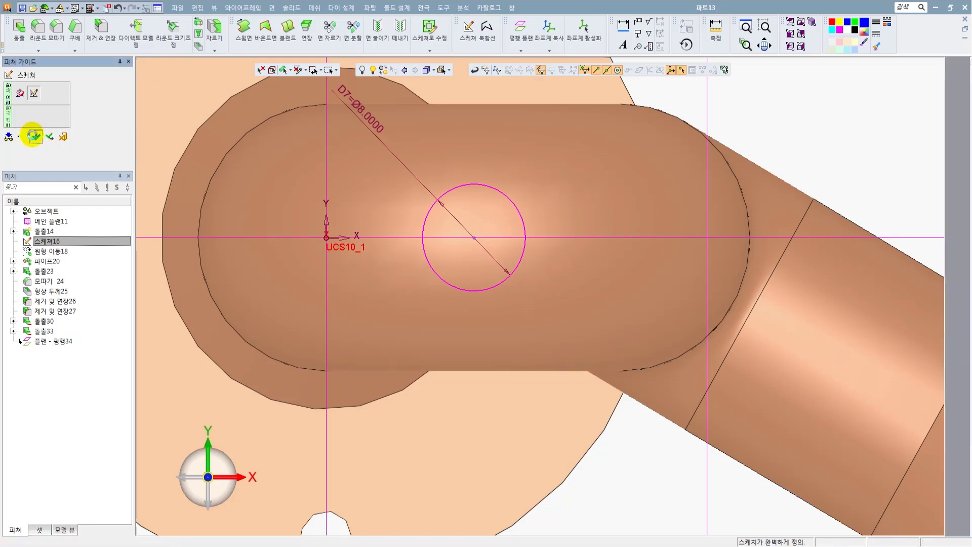
click(35, 137)
Set up an extrusion of the circle above the bend, directed down toward the pipe, in add mode.
middle_drag(432, 113, 403, 134)
scroll(436, 173, down, 3)
middle_drag(615, 203, 618, 194)
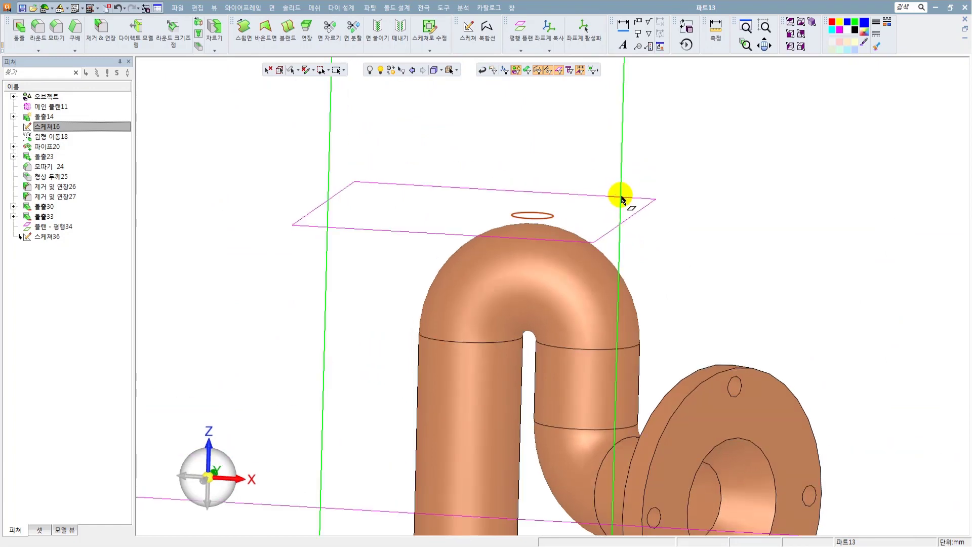
click(269, 8)
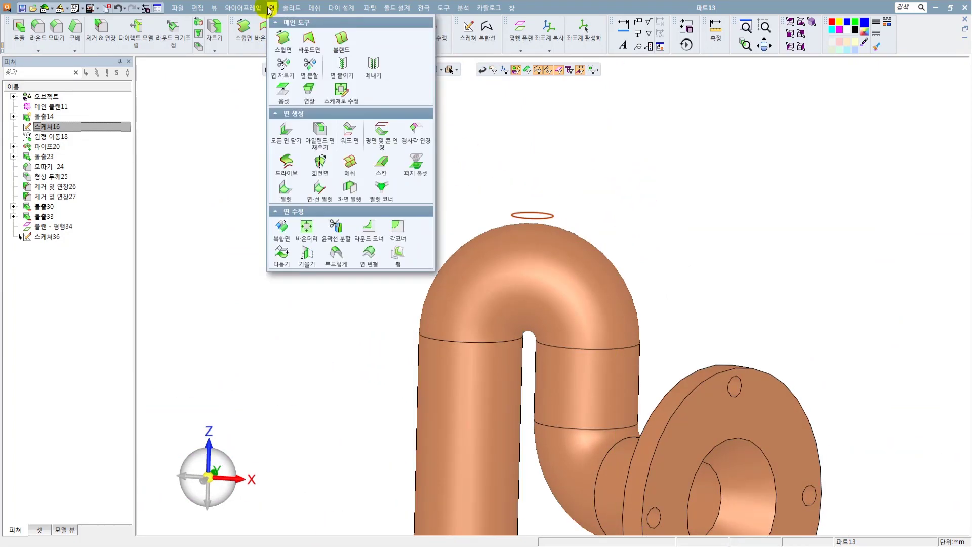
mouse_move(297, 8)
click(307, 43)
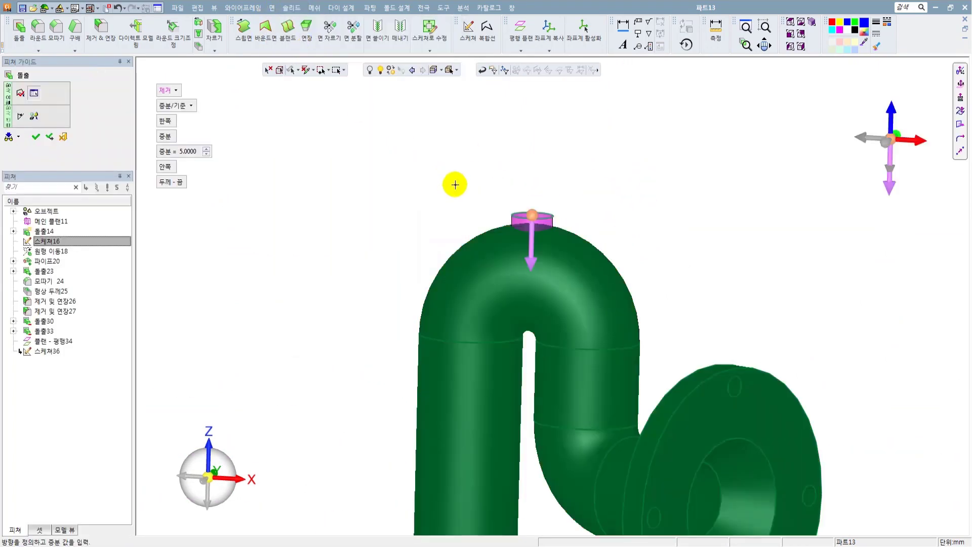
scroll(536, 217, up, 3)
click(169, 90)
click(181, 116)
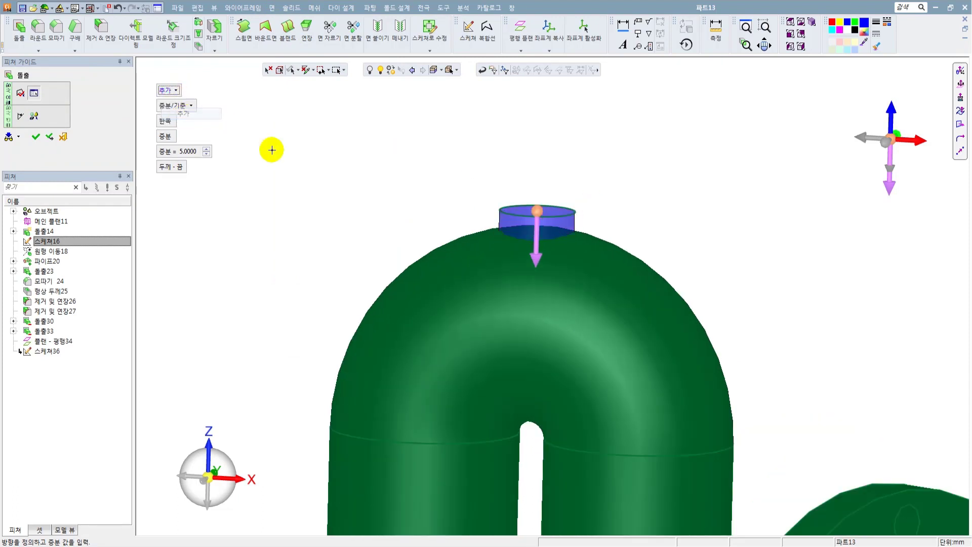
Limit the boss extrusion to the nearest (근접) surface and create it on the pipe bend.
scroll(462, 205, up, 3)
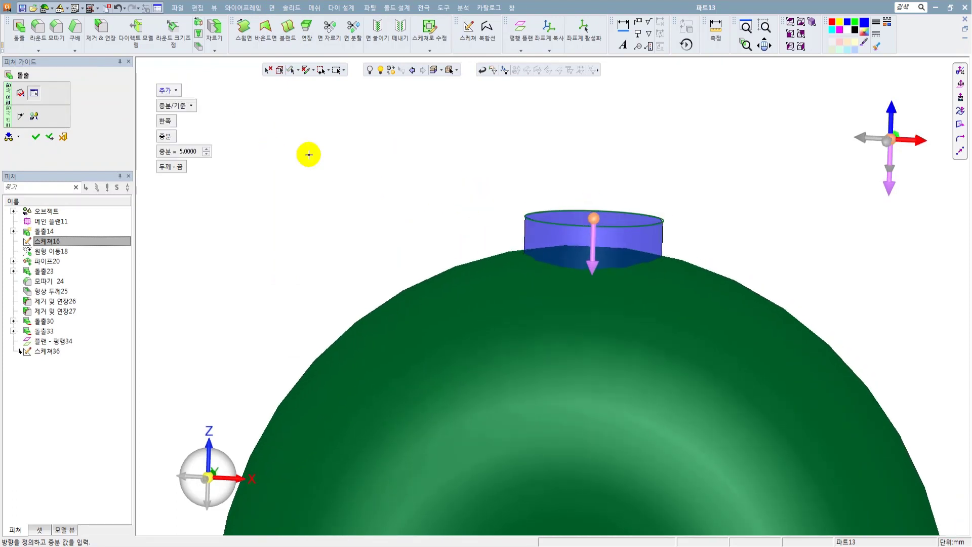
middle_drag(573, 252, 544, 263)
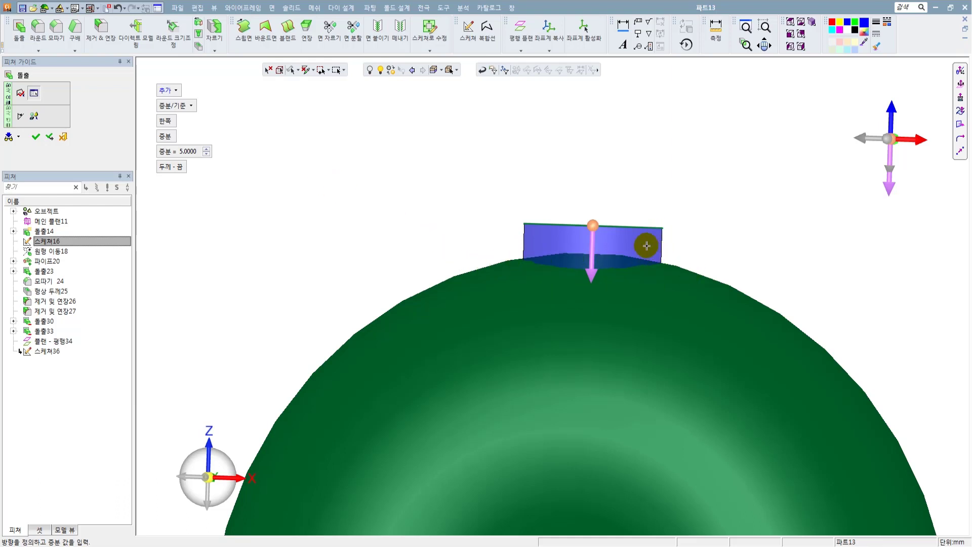
click(178, 106)
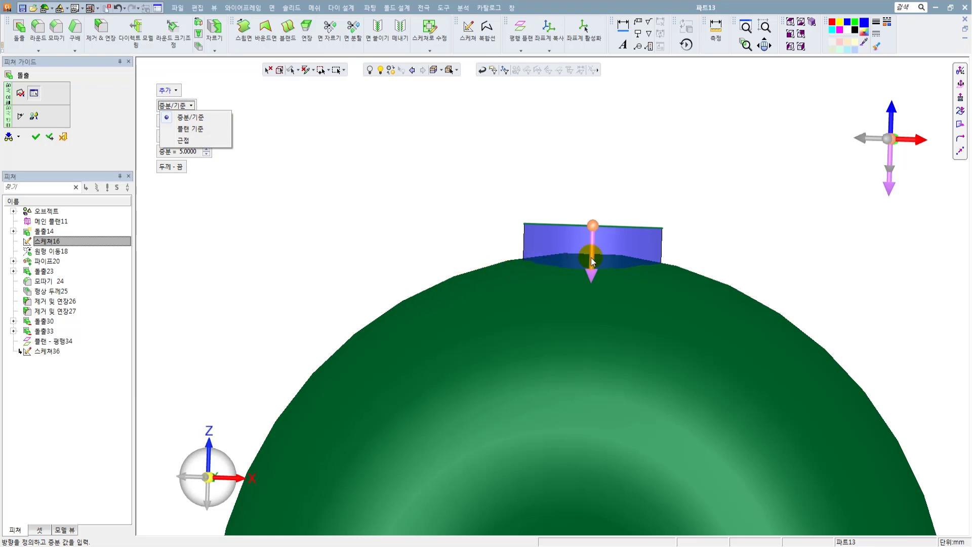
click(188, 142)
scroll(514, 301, up, 3)
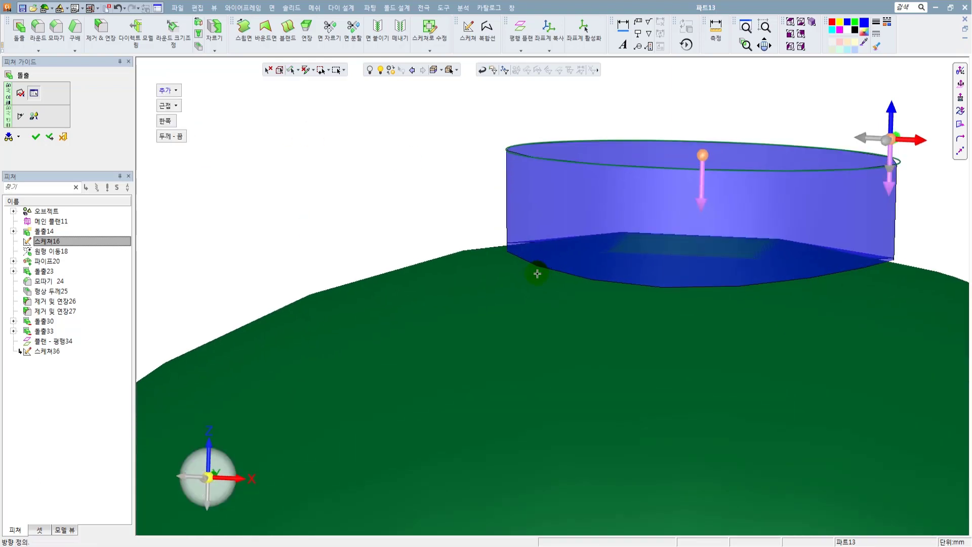
scroll(455, 235, down, 3)
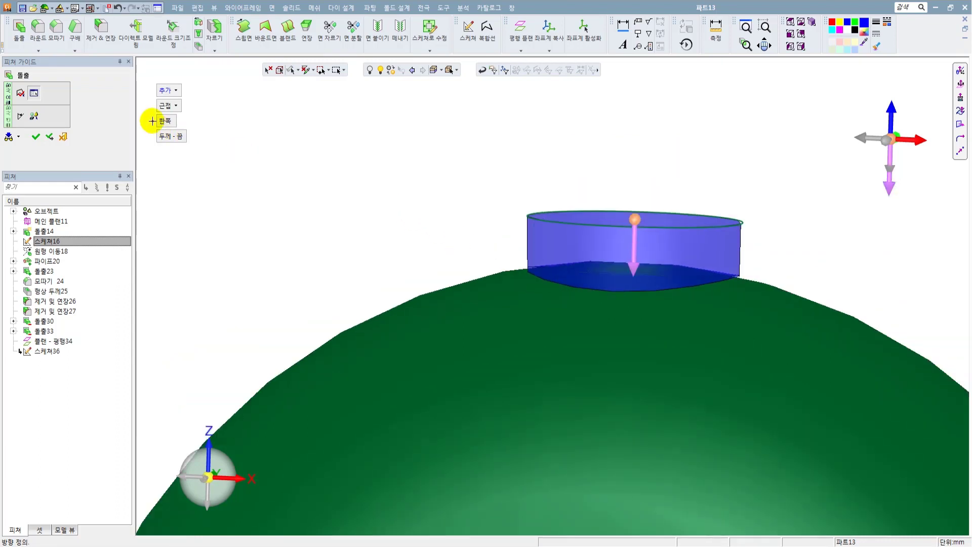
click(35, 137)
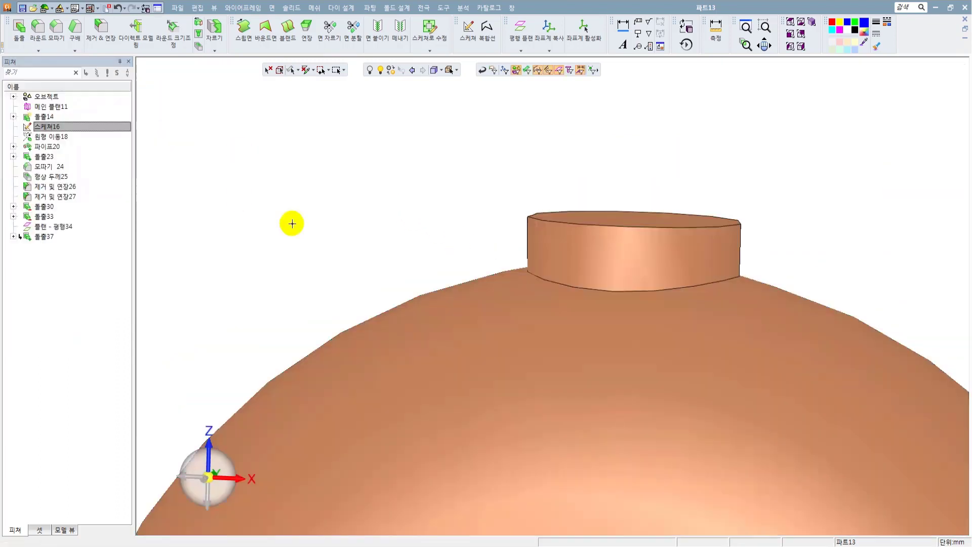
Inspect the boss and pipe wall with a dynamic section through the boss along the Y direction, and close the section.
scroll(436, 219, down, 3)
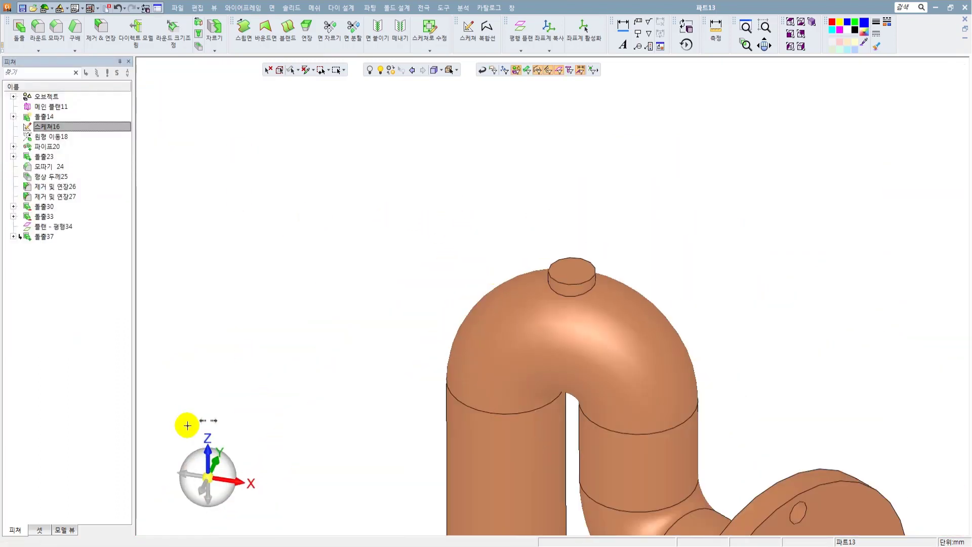
click(147, 464)
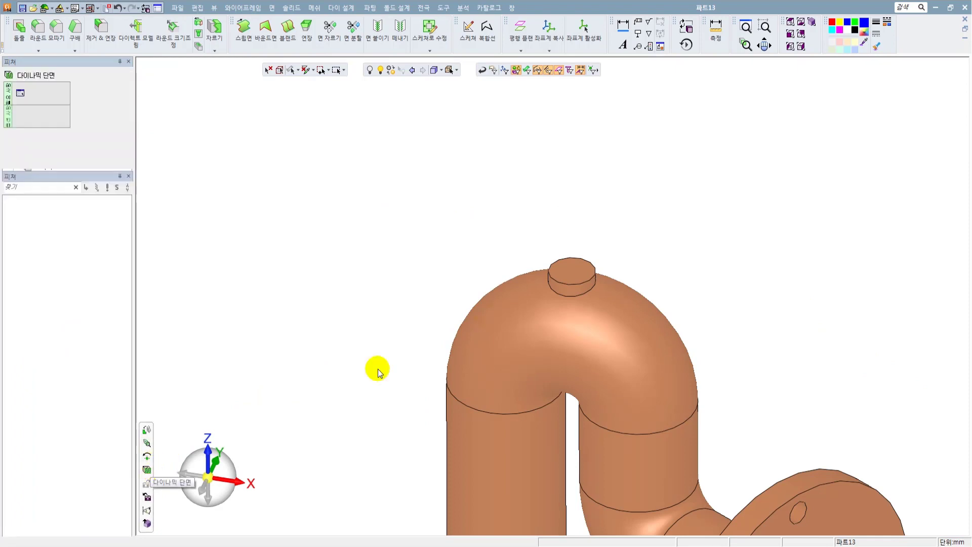
click(572, 274)
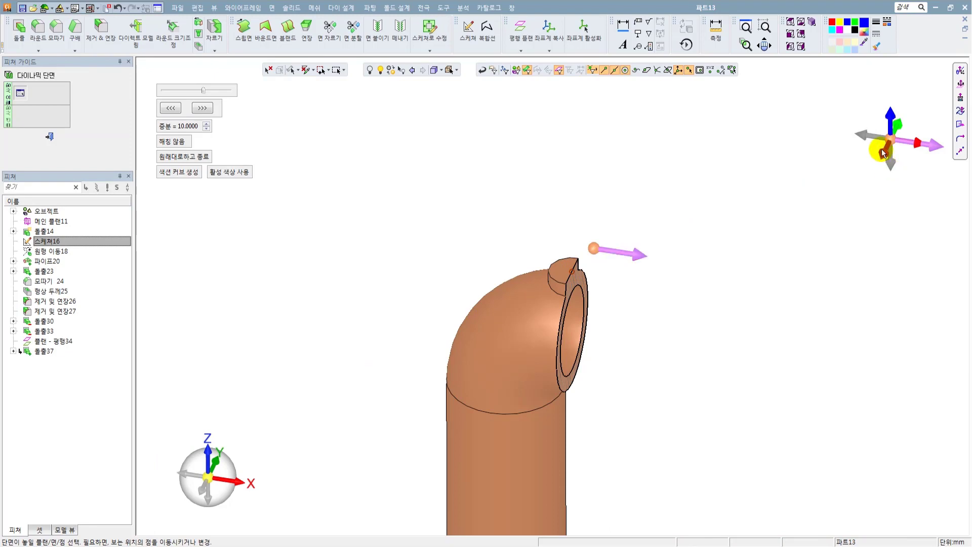
click(882, 149)
click(590, 267)
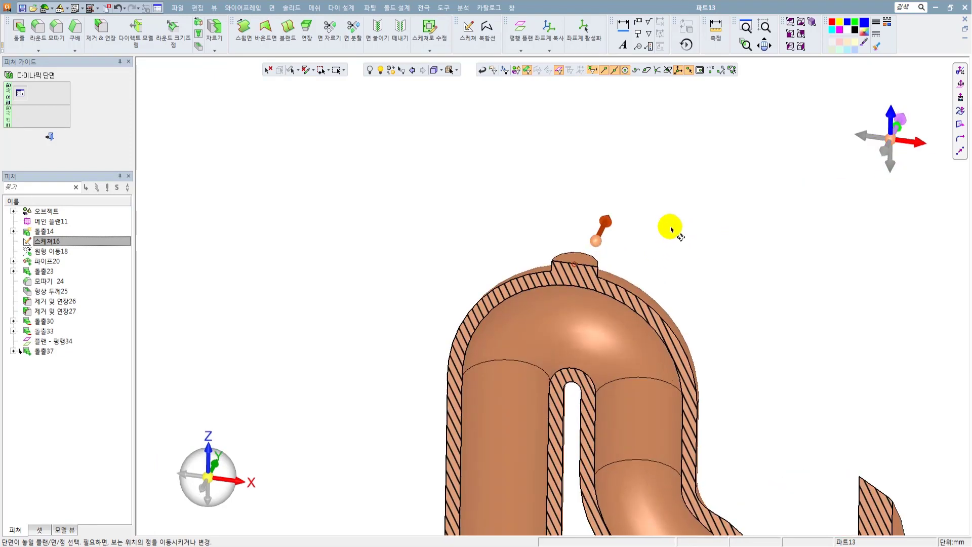
middle_drag(682, 196, 671, 236)
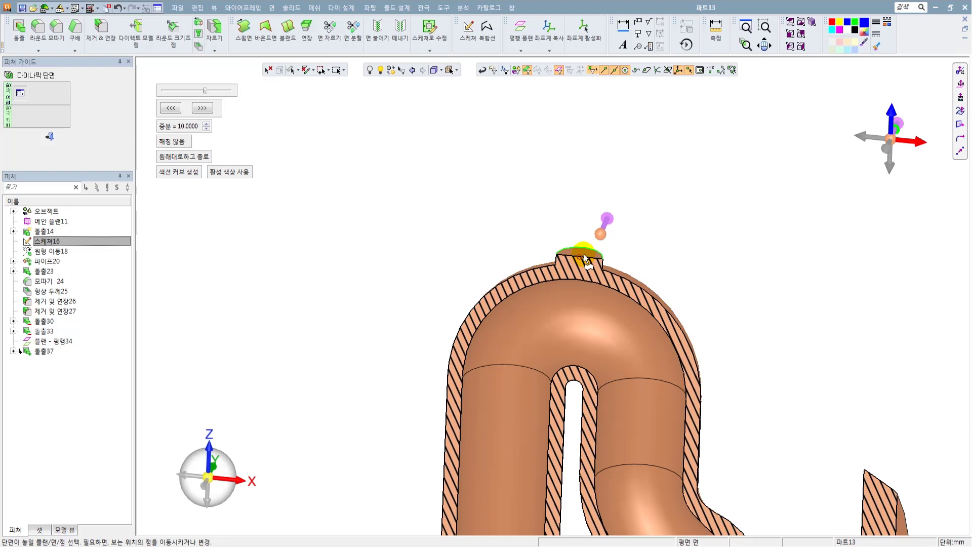
click(50, 136)
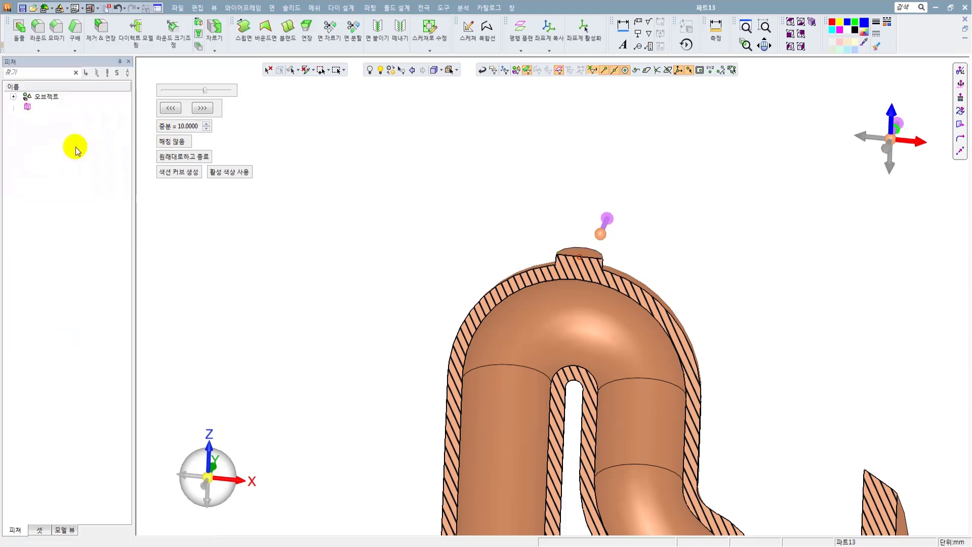
Start a Hole feature and place its point at the centre of the boss's top face using only centre snapping.
middle_drag(501, 206, 531, 266)
scroll(583, 253, up, 2)
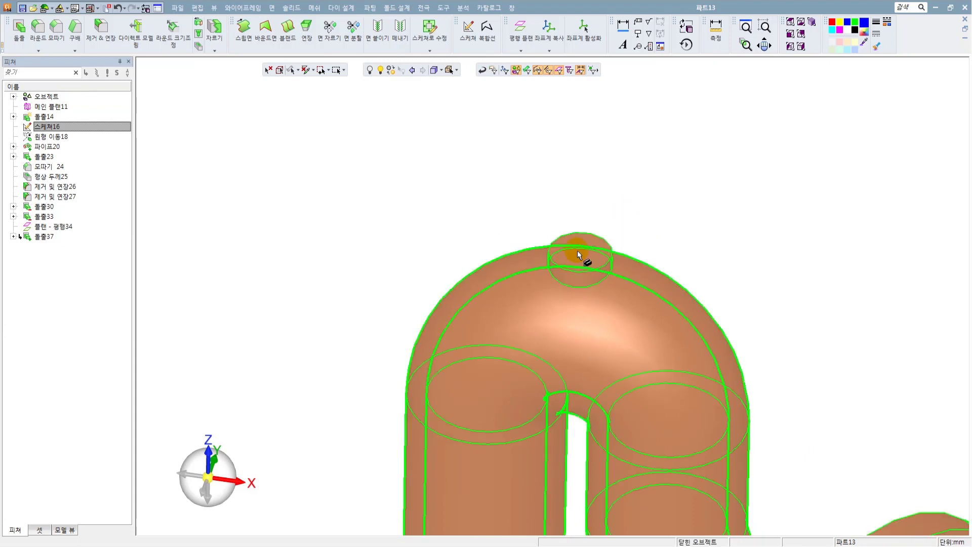
click(291, 8)
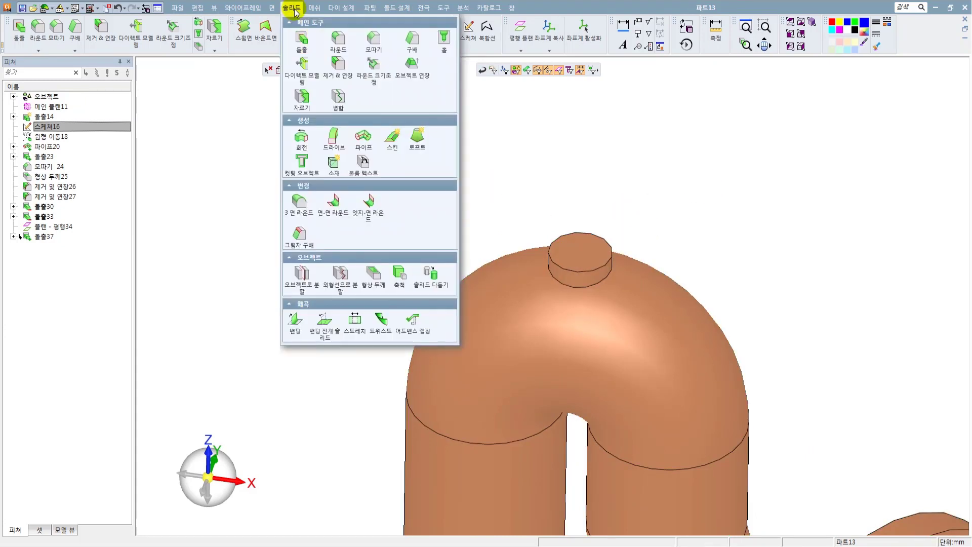
click(445, 42)
scroll(582, 251, up, 3)
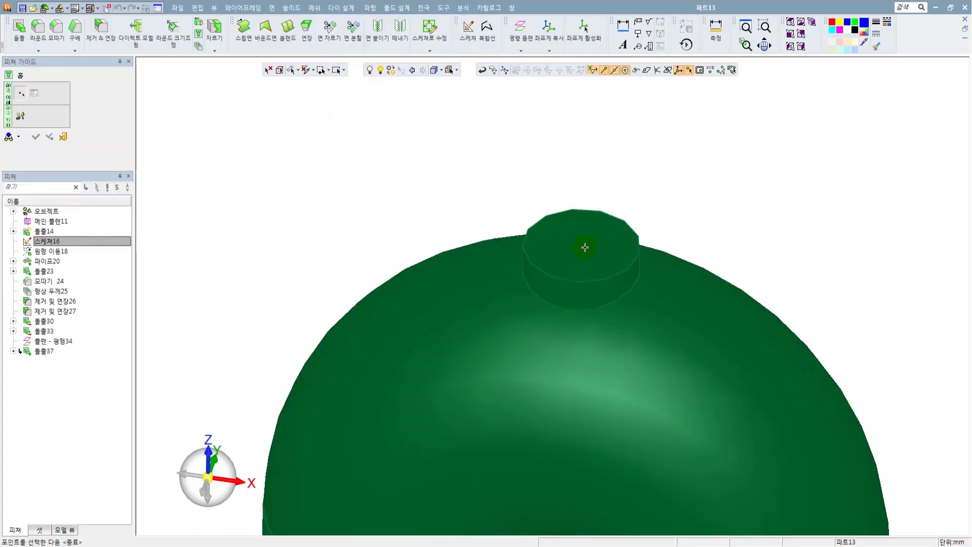
click(624, 70)
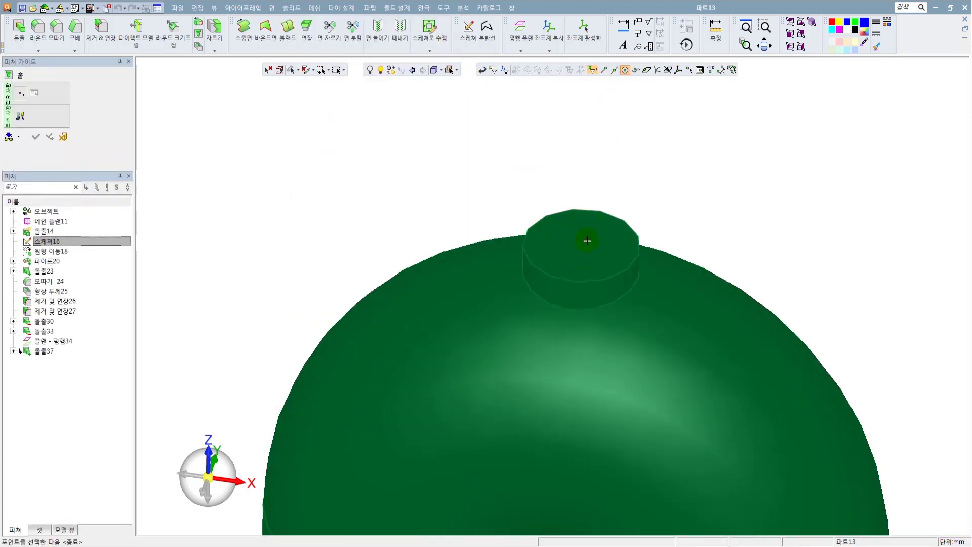
click(587, 281)
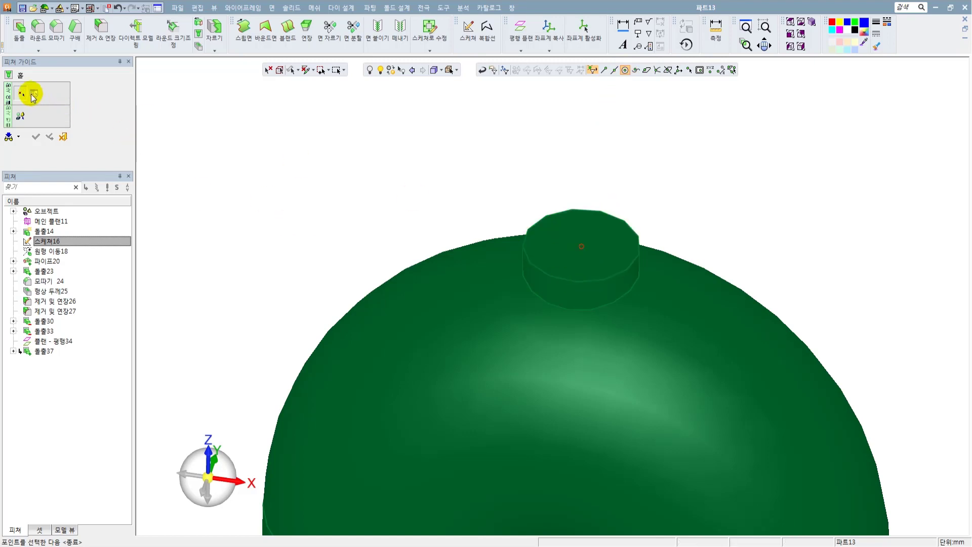
Proceed to the hole parameters and set the boss hole's diameter to 4 mm.
middle_click(361, 196)
ctrl+middle_drag(427, 197, 360, 184)
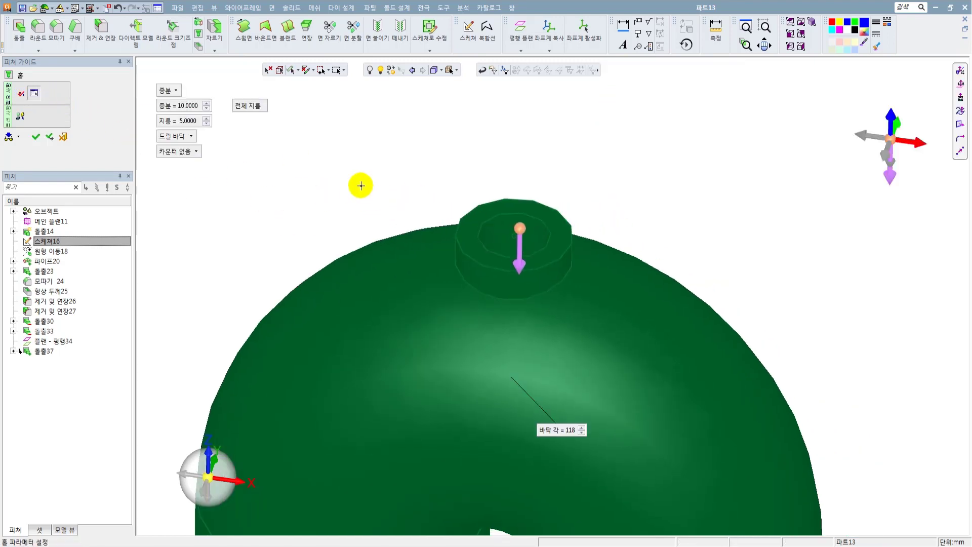
ctrl+drag(360, 185, 356, 172)
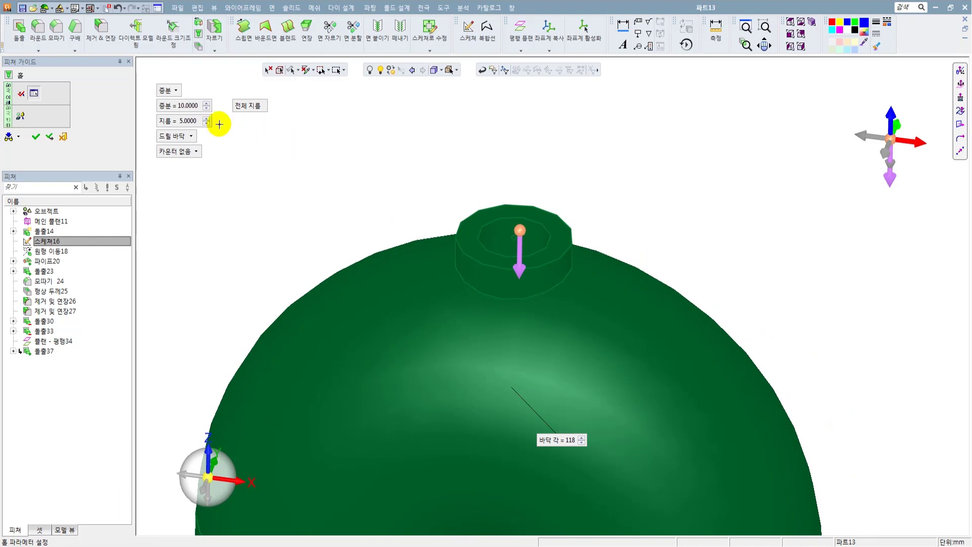
click(180, 121)
mouse_move(408, 188)
ctrl+mouse_down()
mouse_move(404, 265)
mouse_move(408, 180)
ctrl+mouse_up()
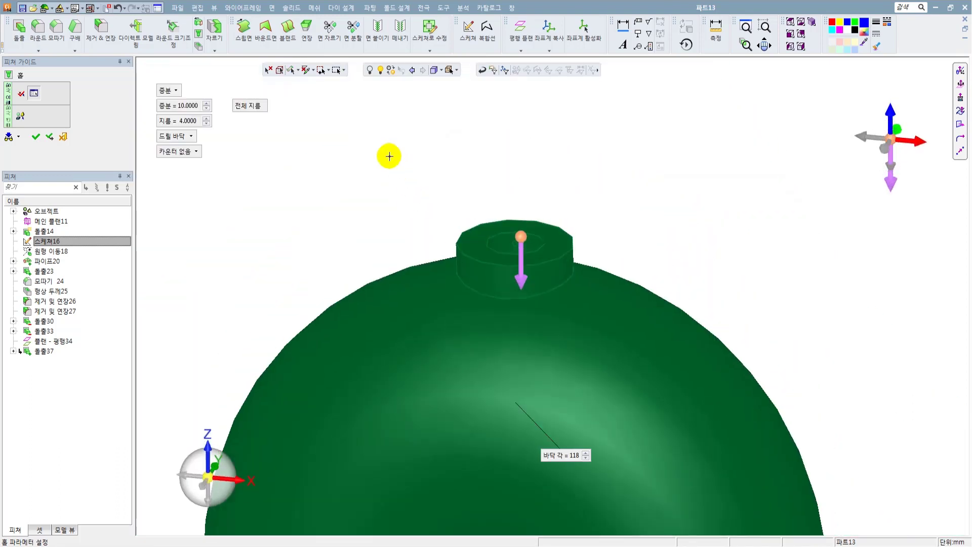
Create the boss hole and check that it reaches the pipe's interior using a dynamic section through the boss.
click(390, 157)
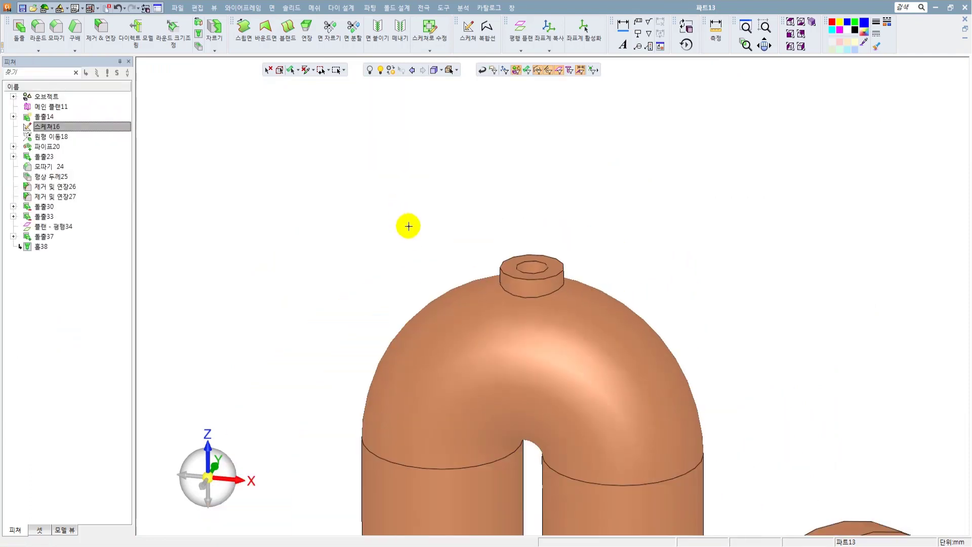
click(146, 470)
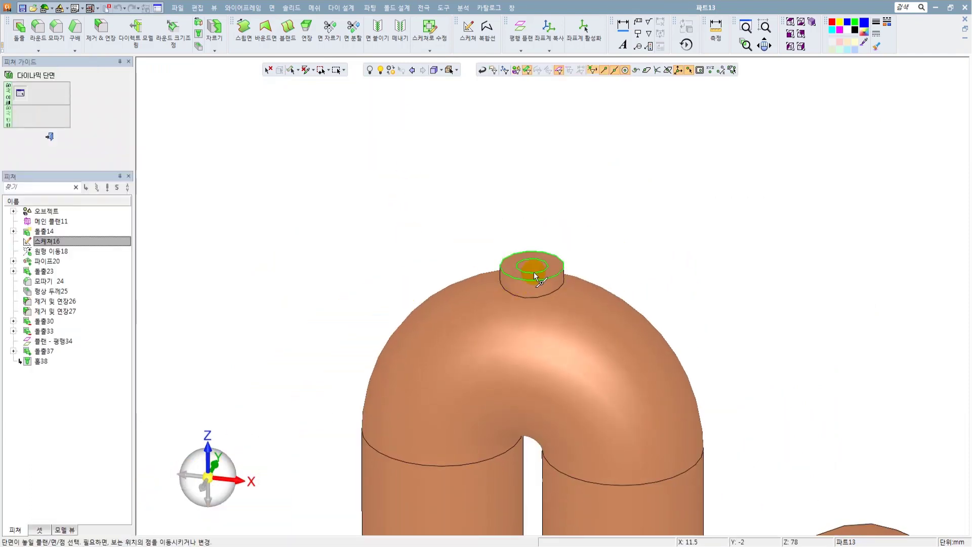
click(532, 267)
middle_drag(495, 285, 477, 288)
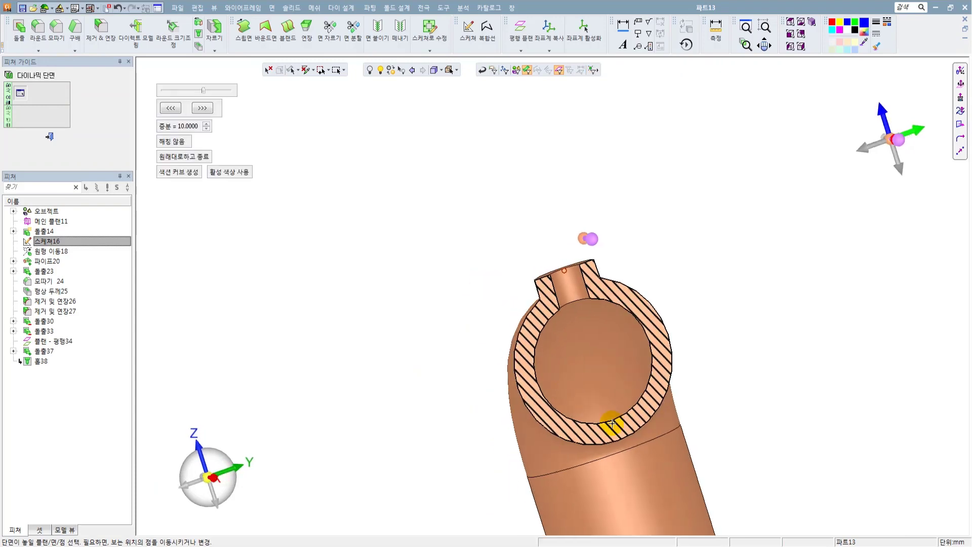
scroll(636, 400, up, 3)
scroll(540, 269, down, 3)
middle_drag(540, 261, 570, 239)
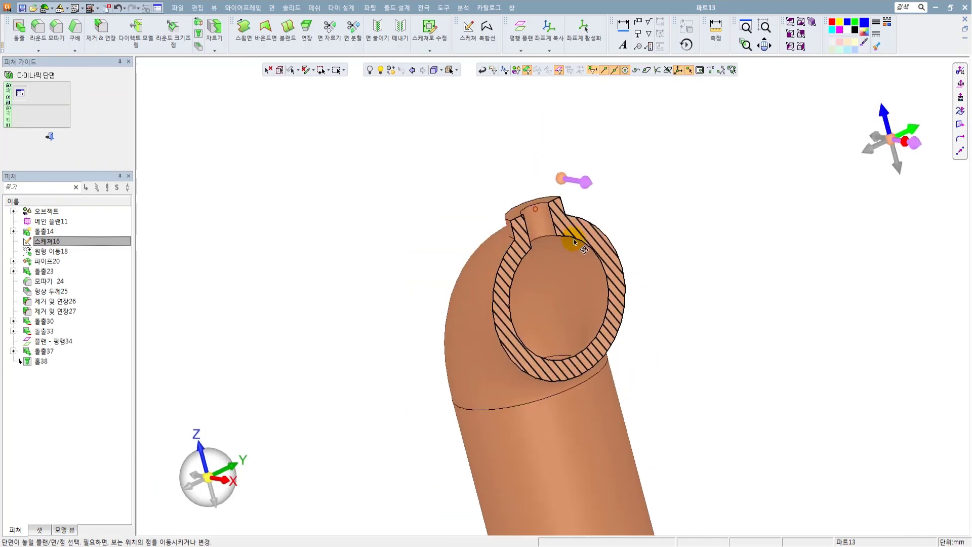
click(49, 136)
Refine the model's display quality with a triangular mesh tolerance of 0.008733.
click(215, 9)
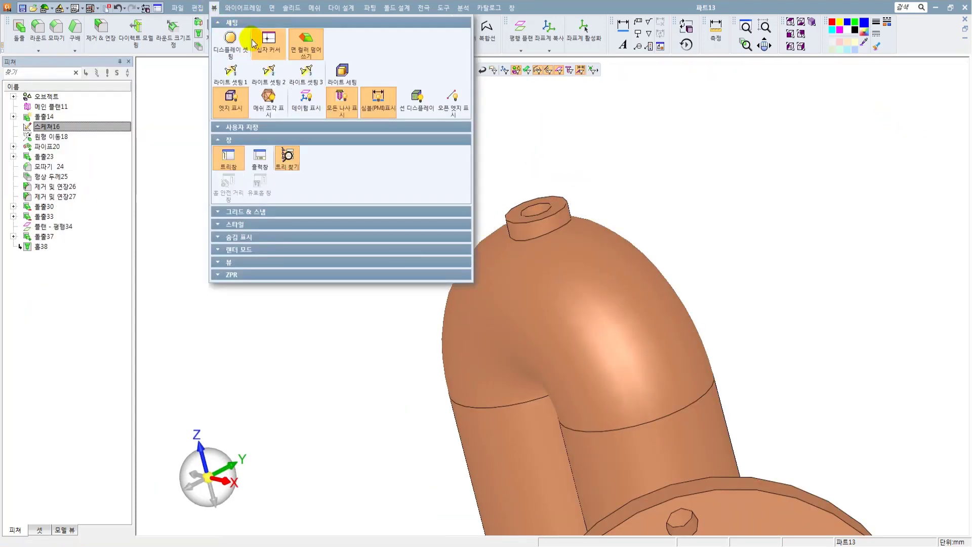
click(263, 37)
click(130, 151)
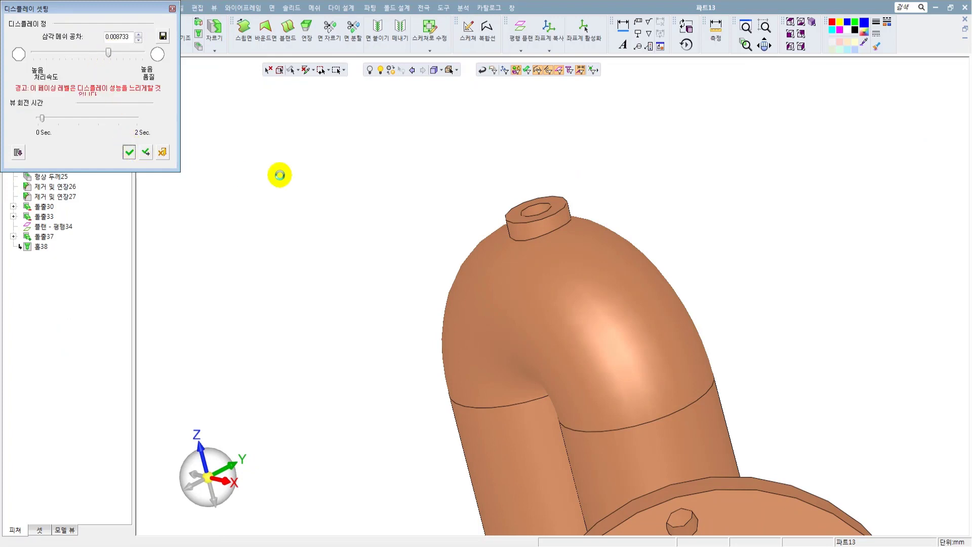
middle_drag(343, 191, 498, 248)
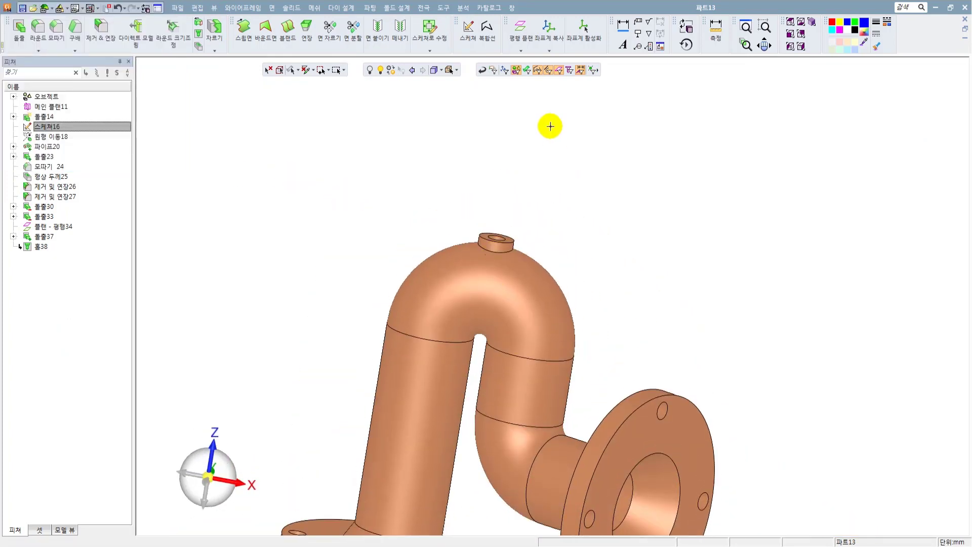
Start a thread (나사) on the boss hole's top edge with the tap (탭) and linked (연결) options.
click(444, 8)
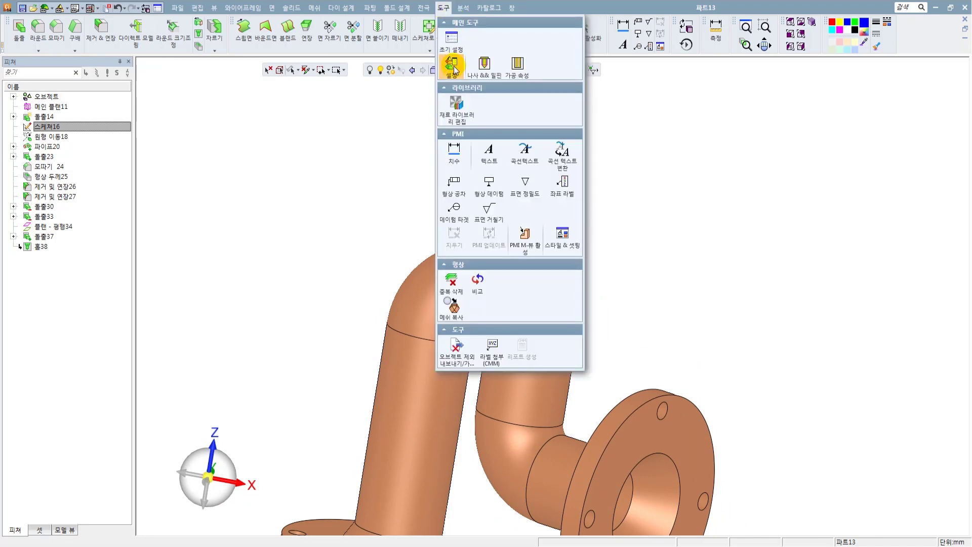
click(478, 78)
scroll(512, 228, up, 5)
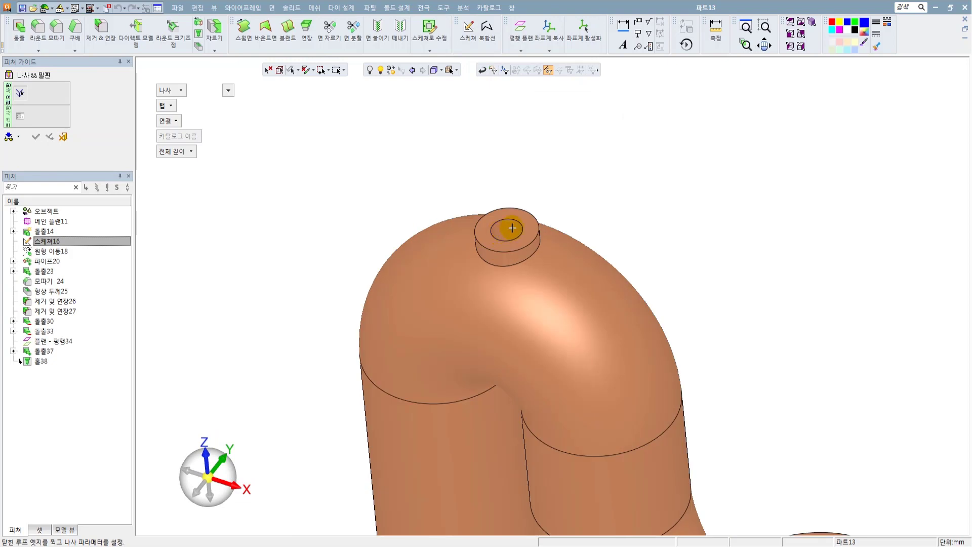
ctrl+middle_drag(513, 228, 491, 204)
click(168, 90)
click(183, 100)
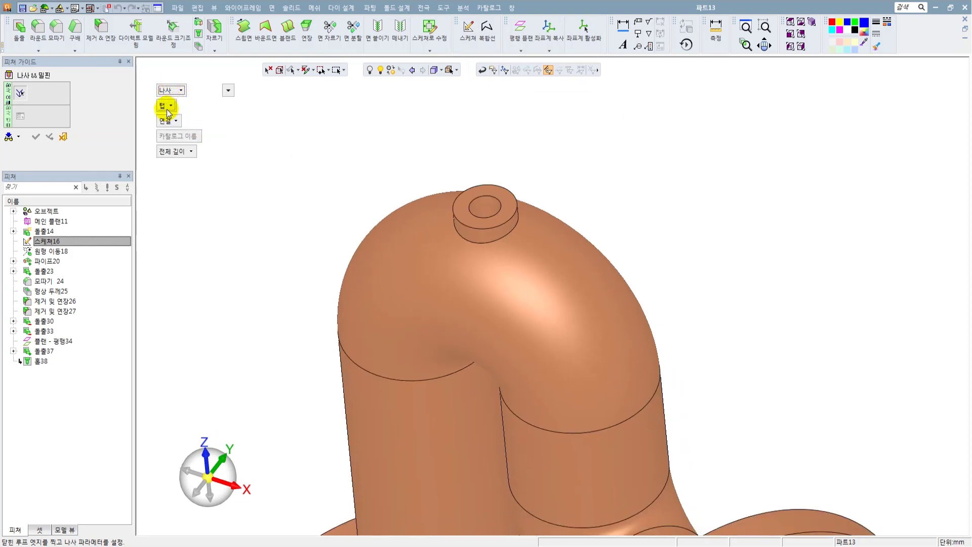
click(168, 107)
click(181, 116)
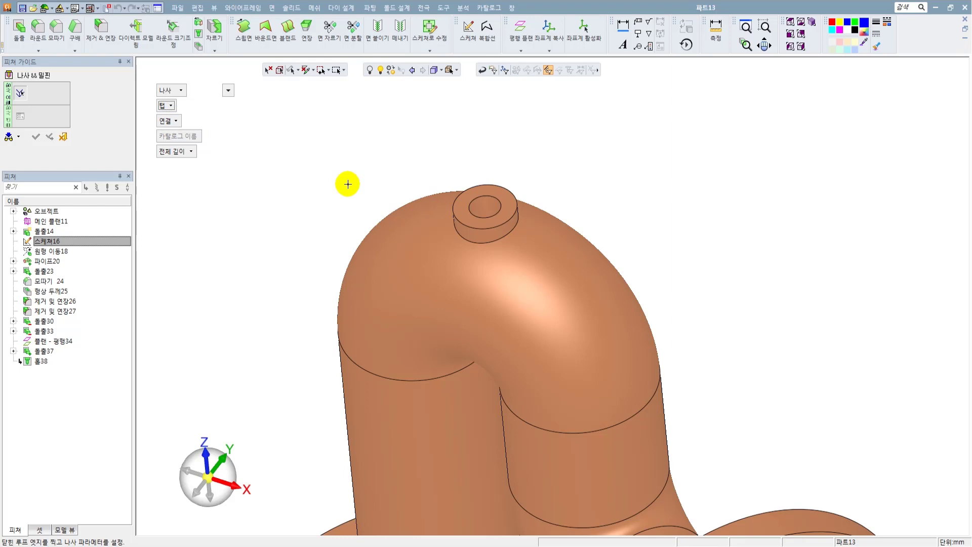
click(175, 121)
click(183, 133)
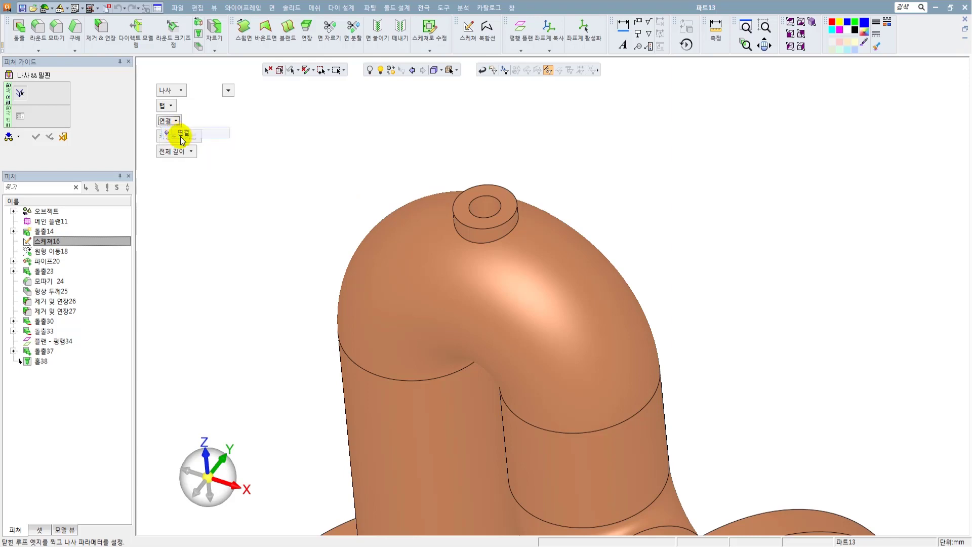
scroll(355, 203, up, 2)
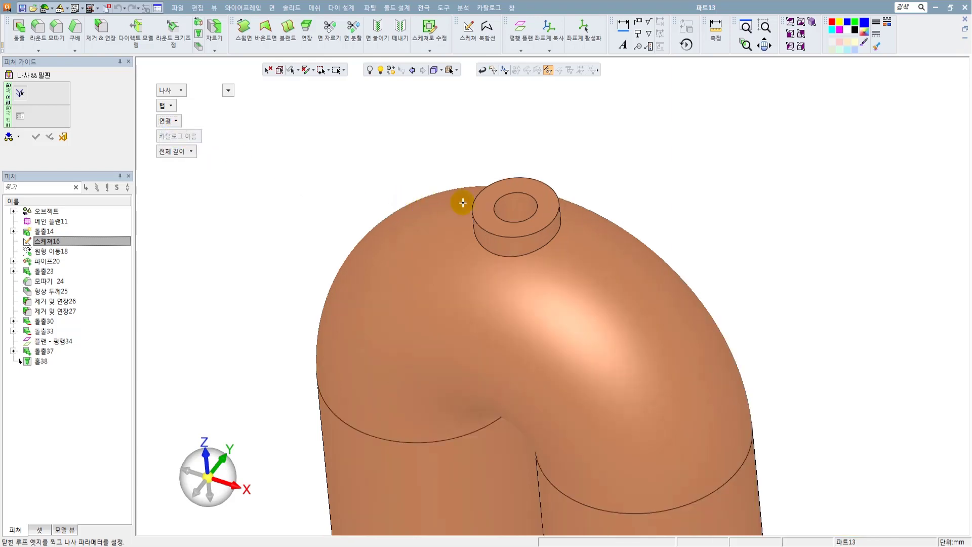
click(522, 192)
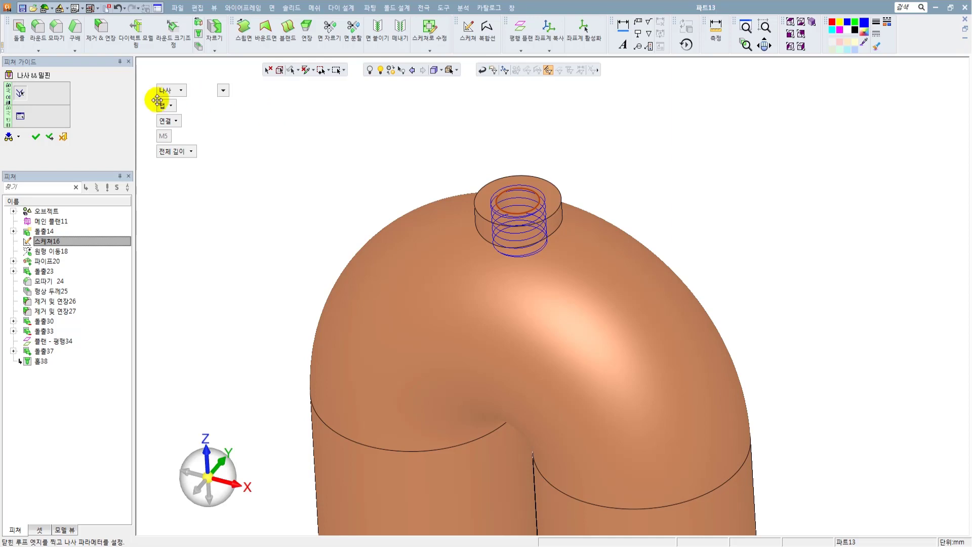
Try a fixed thread length (길이) of 1 mm, and return the thread to full length (전체 길이).
click(169, 120)
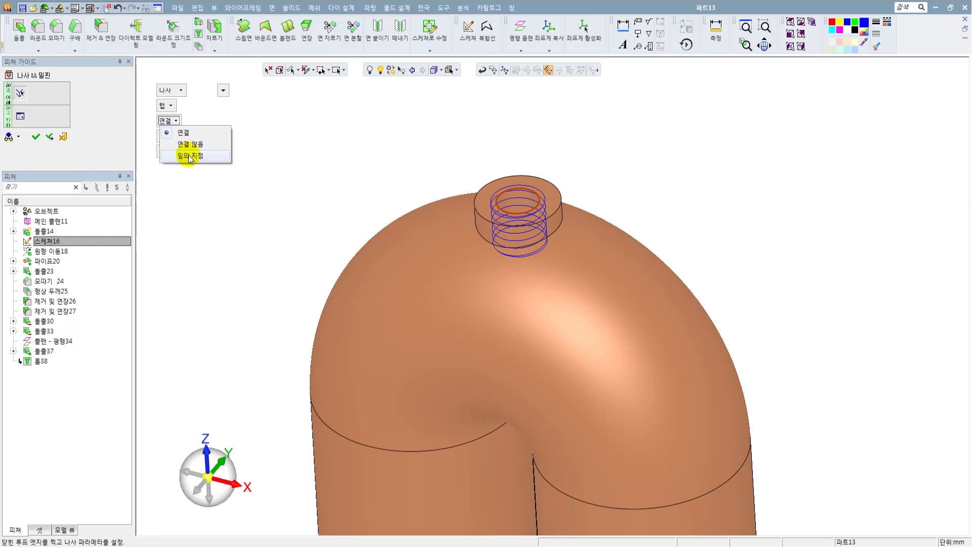
click(238, 185)
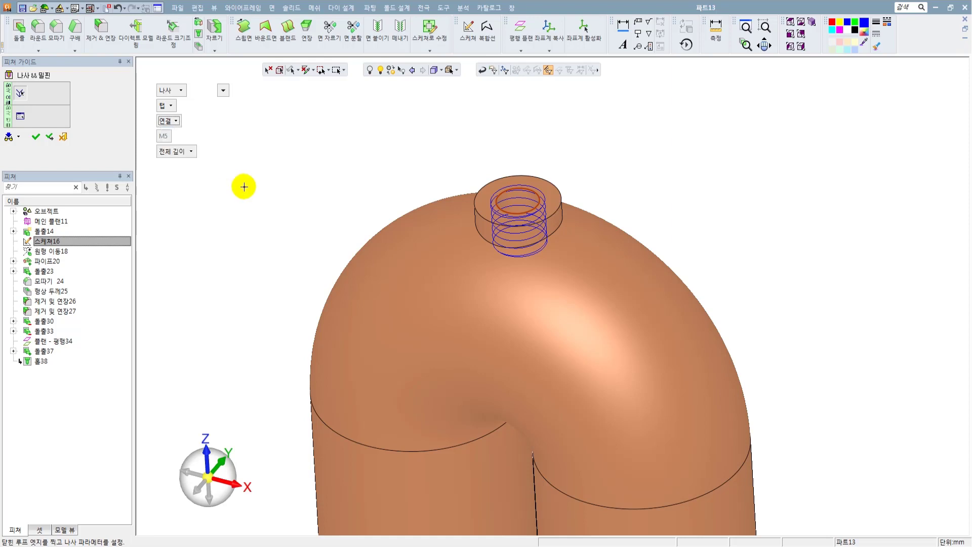
click(174, 152)
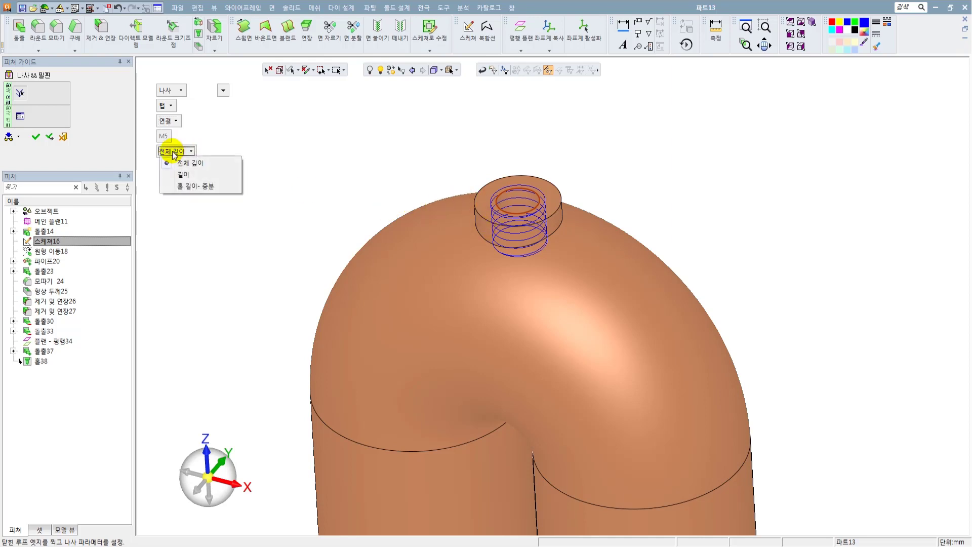
click(215, 186)
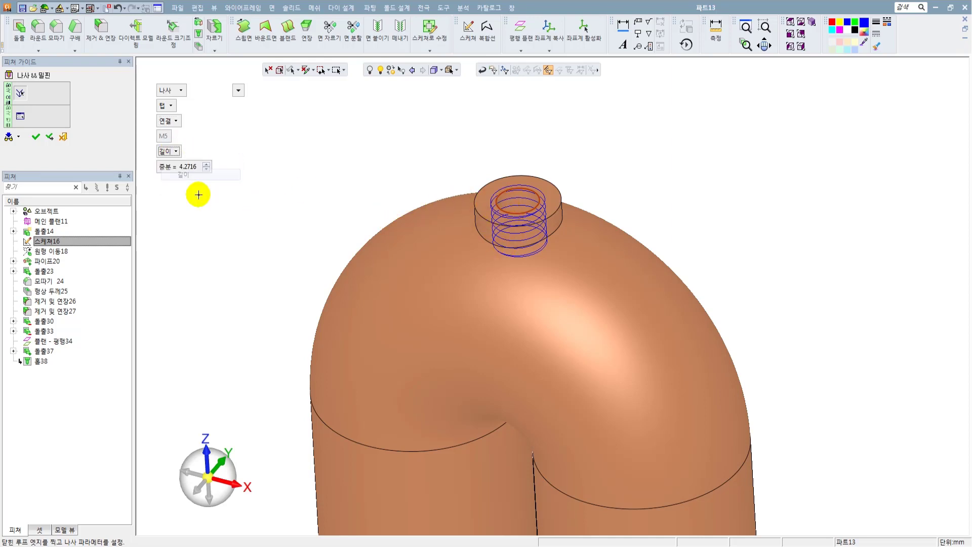
double_click(187, 167)
text(1)
key(Return)
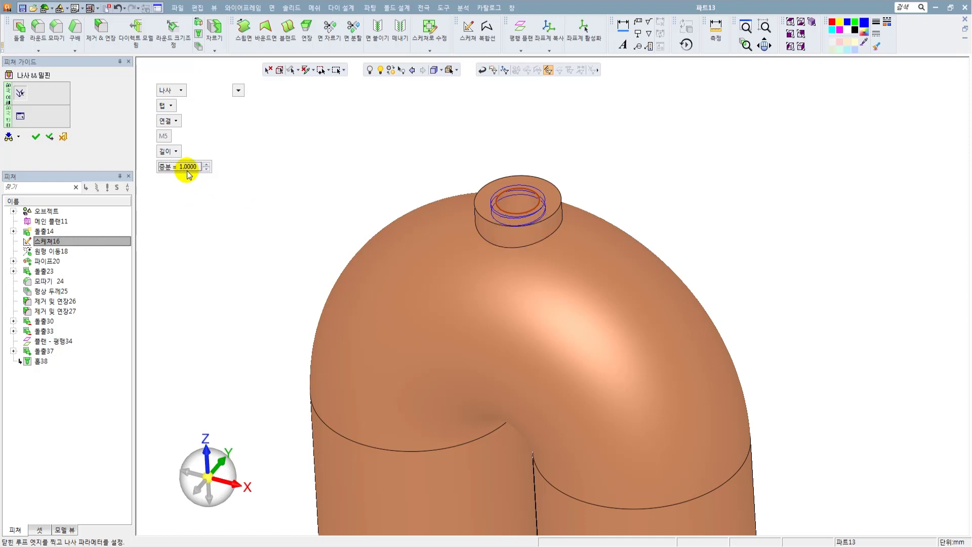
click(174, 151)
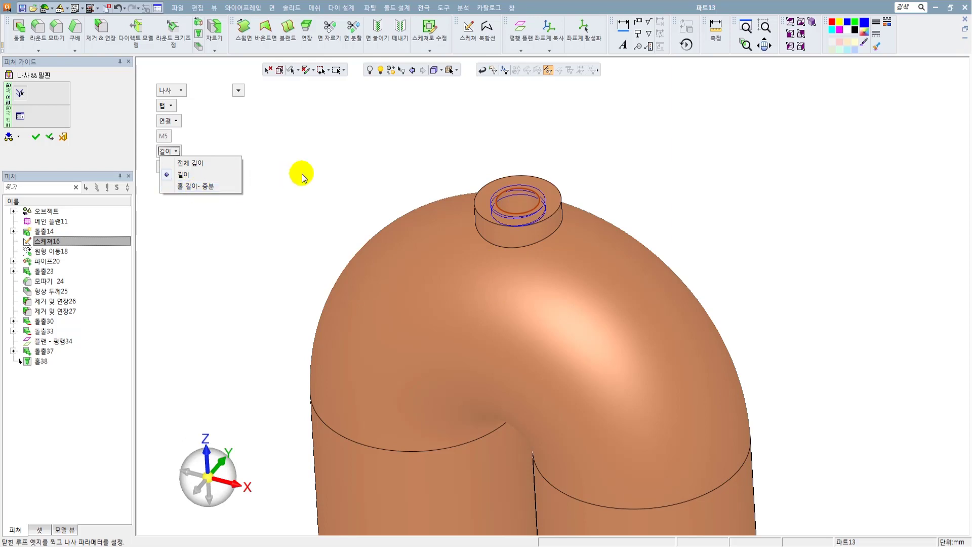
click(205, 165)
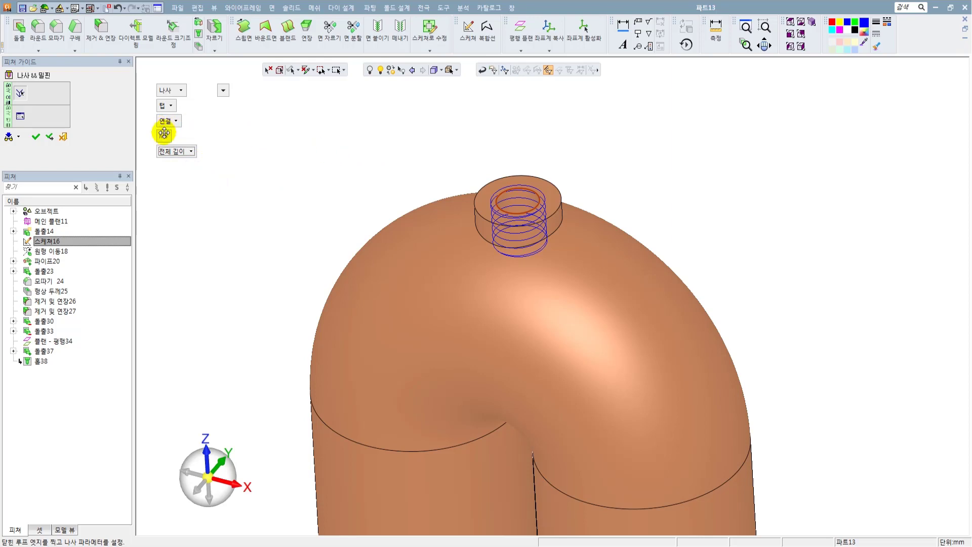
Try a custom (임의 지정) virtual thread diameter of 8 mm, and return the thread to the linked (연결) size.
click(175, 121)
click(183, 157)
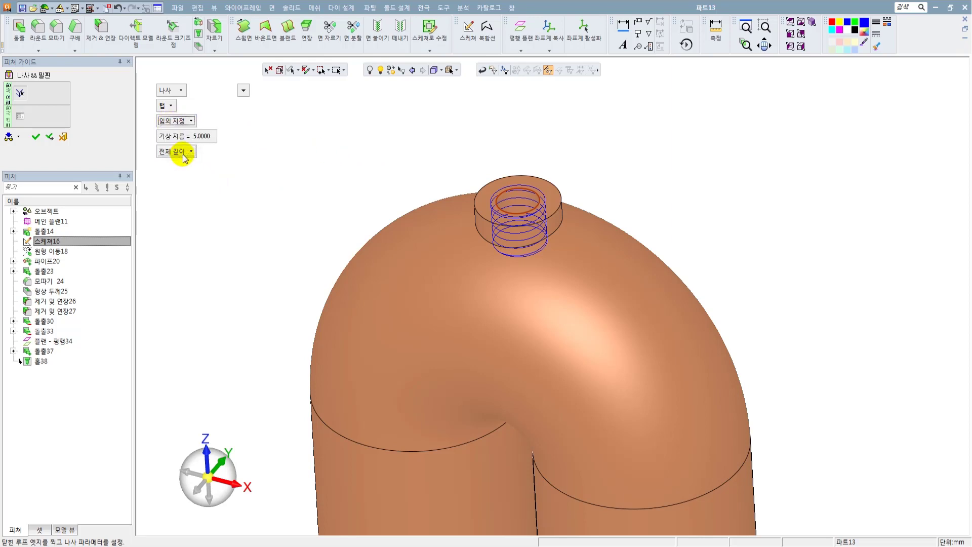
click(195, 136)
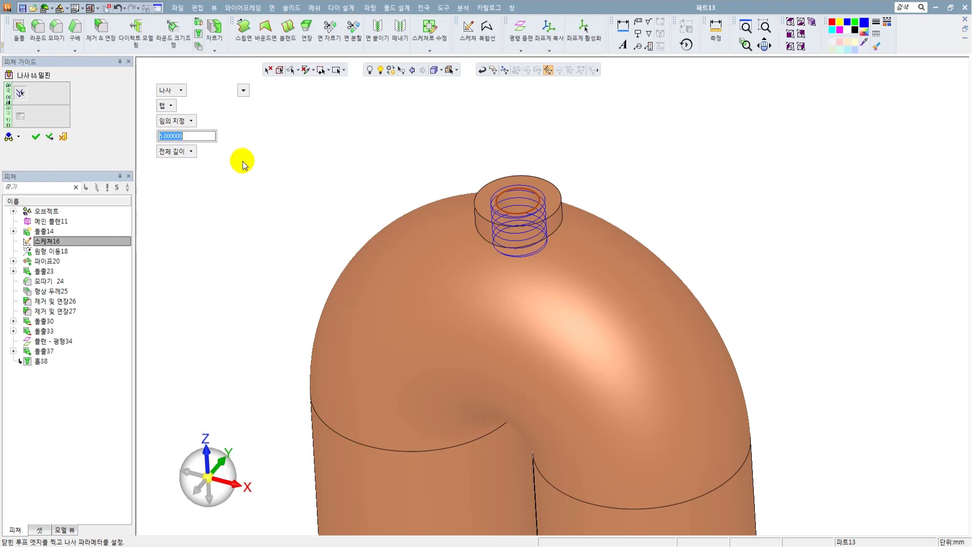
text(8)
click(183, 122)
click(182, 133)
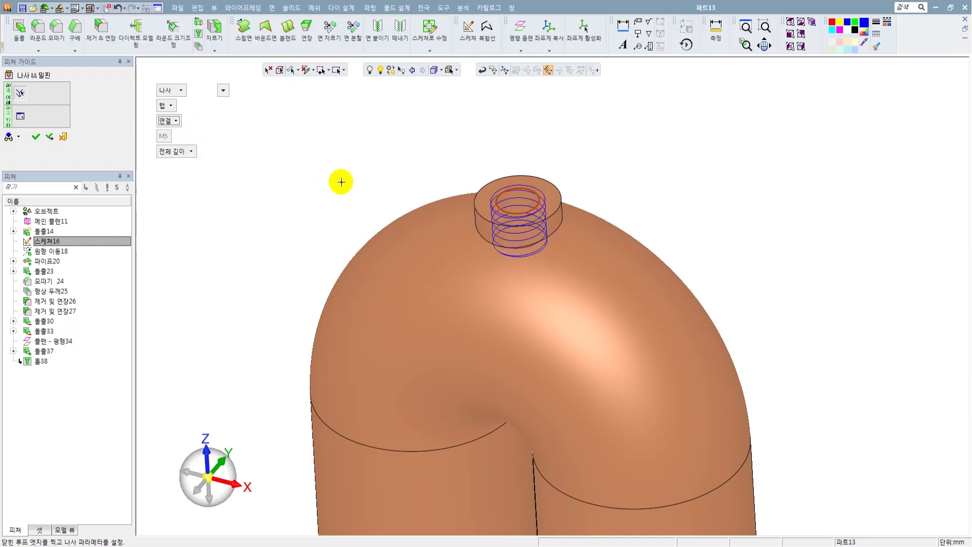
Create the full-length M5 tap thread in the boss hole and examine its threads up close.
click(36, 137)
scroll(552, 309, down, 3)
ctrl+drag(532, 228, 537, 256)
scroll(537, 256, up, 8)
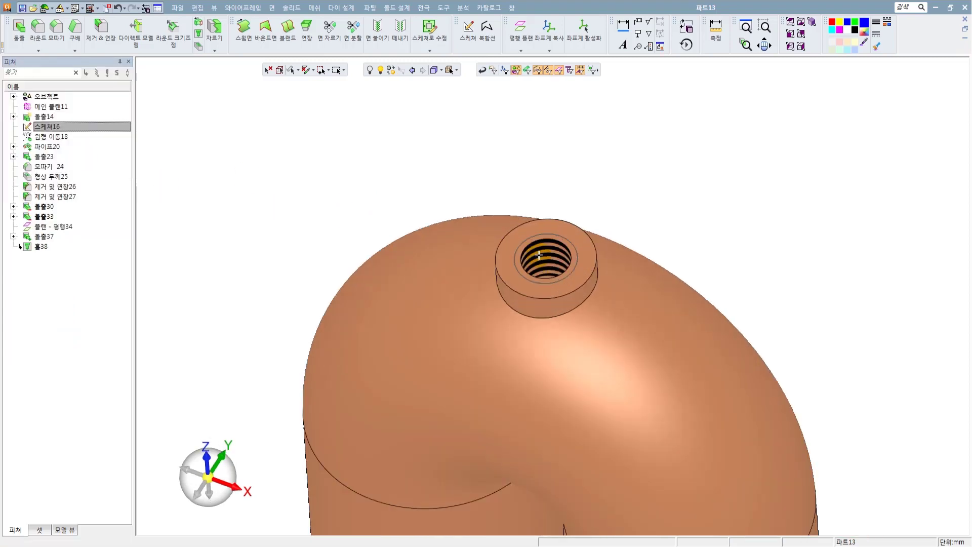
click(803, 174)
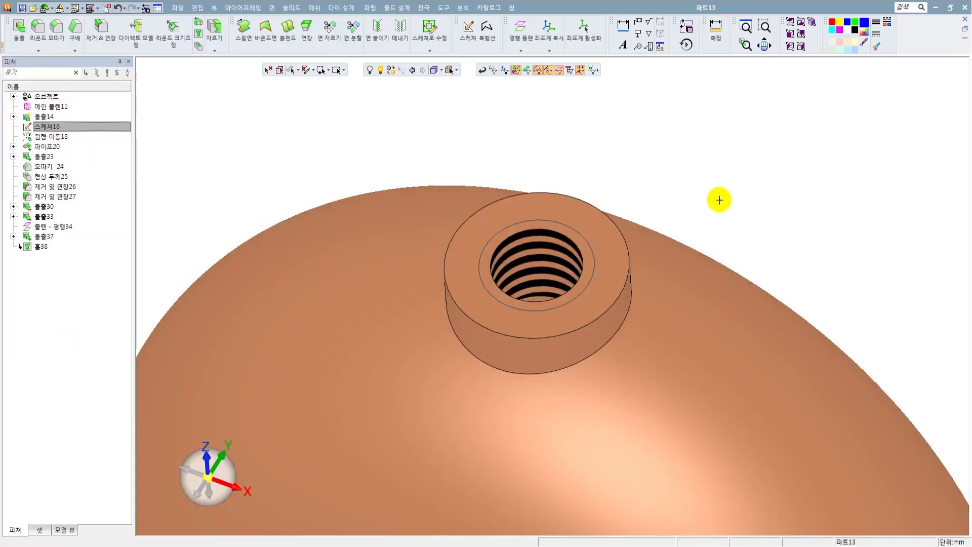
ctrl+drag(718, 200, 719, 180)
scroll(540, 229, up, 4)
click(539, 228)
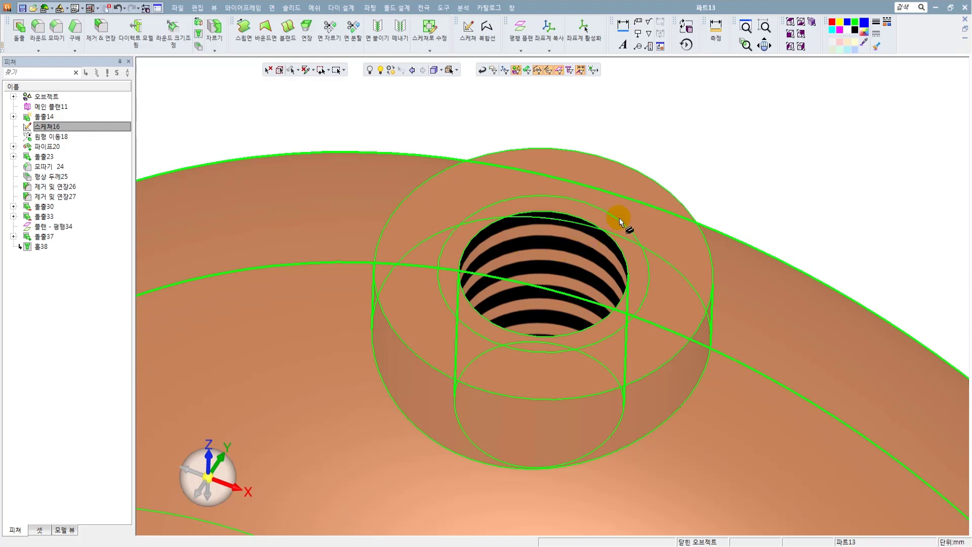
Examine the finished flanged pipe from several angles, including the flanges, bends, flange holes and threaded boss.
scroll(619, 217, down, 3)
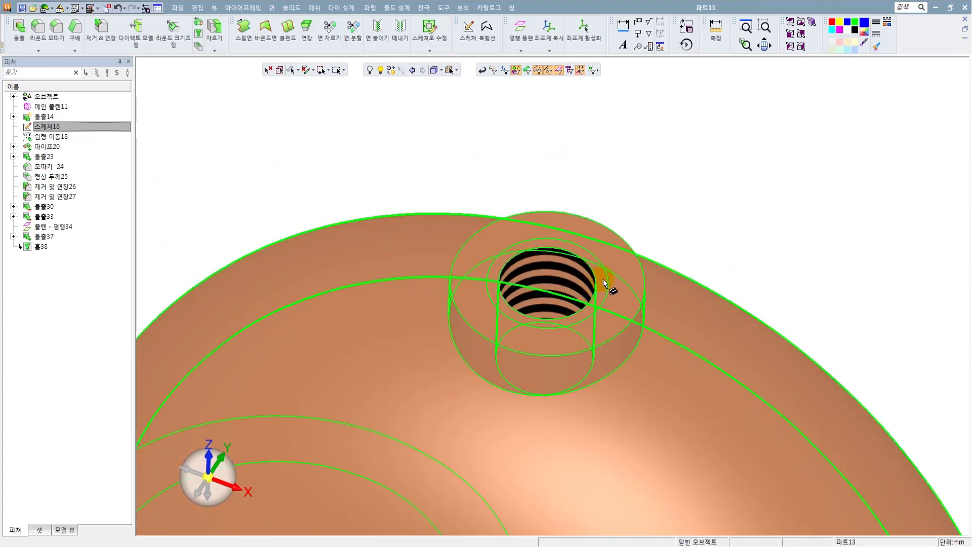
scroll(603, 278, down, 5)
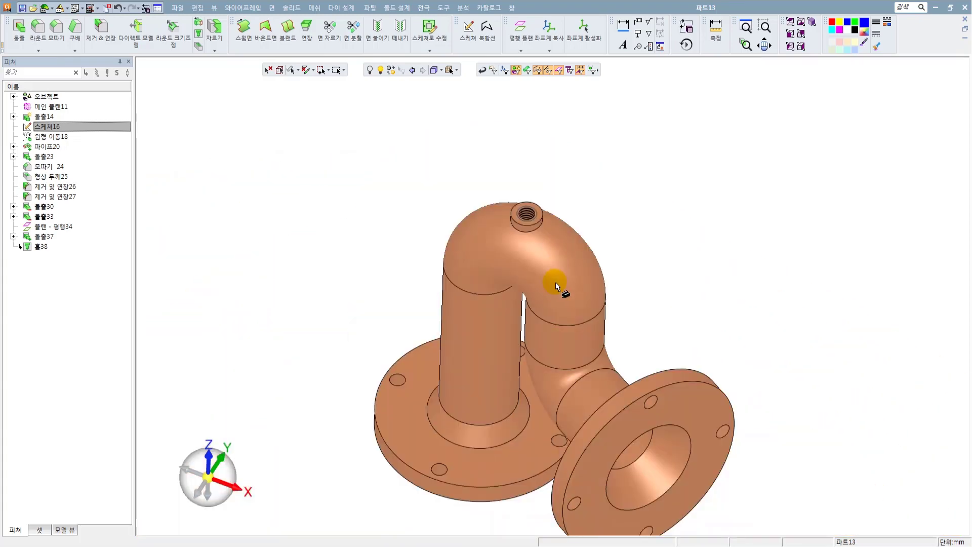
middle_drag(556, 283, 623, 271)
scroll(553, 277, down, 3)
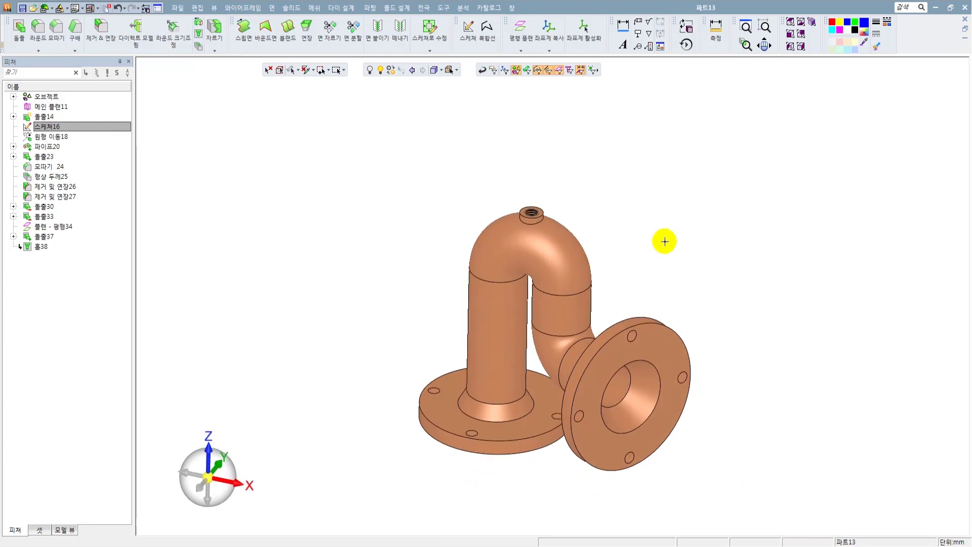
scroll(665, 241, down, 2)
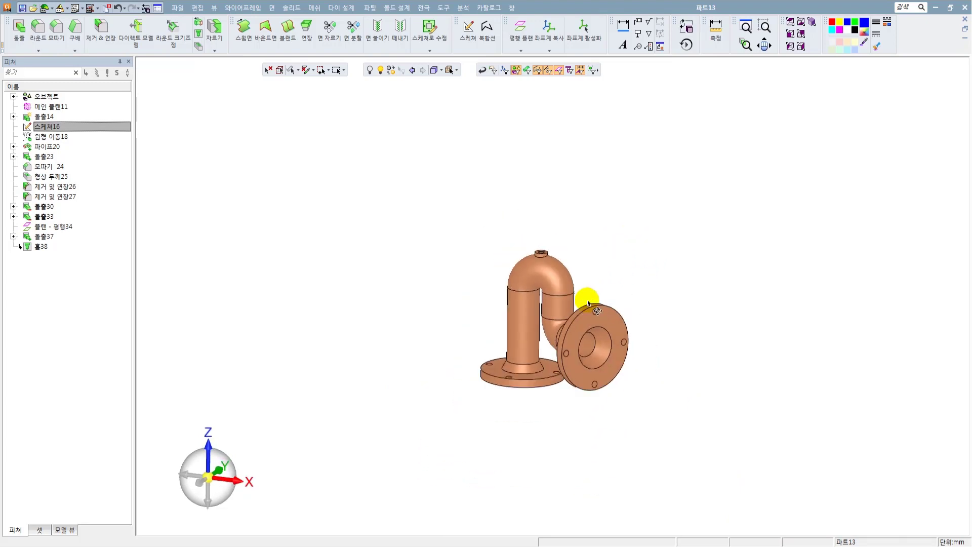
middle_drag(586, 298, 568, 337)
scroll(562, 296, up, 4)
middle_drag(526, 298, 539, 274)
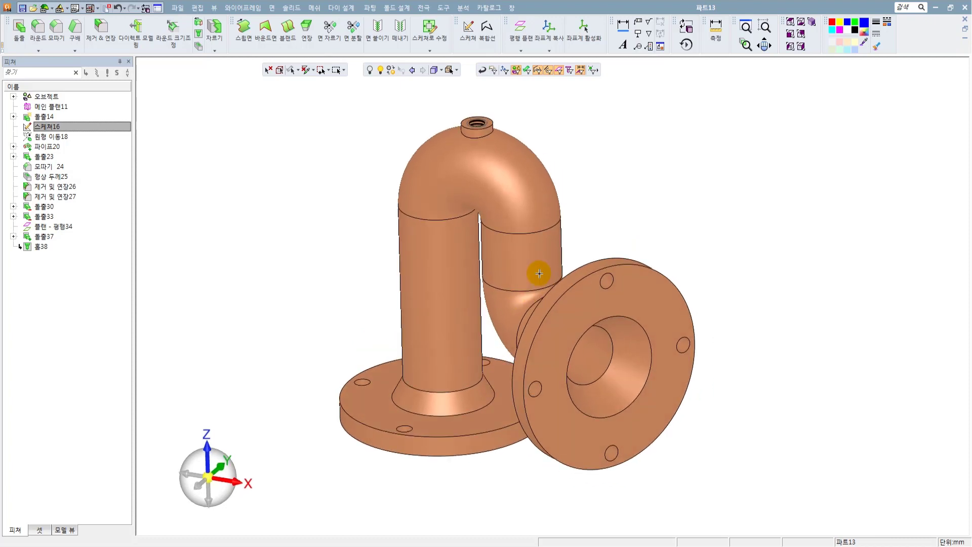
middle_drag(536, 274, 463, 298)
click(462, 299)
scroll(463, 298, up, 3)
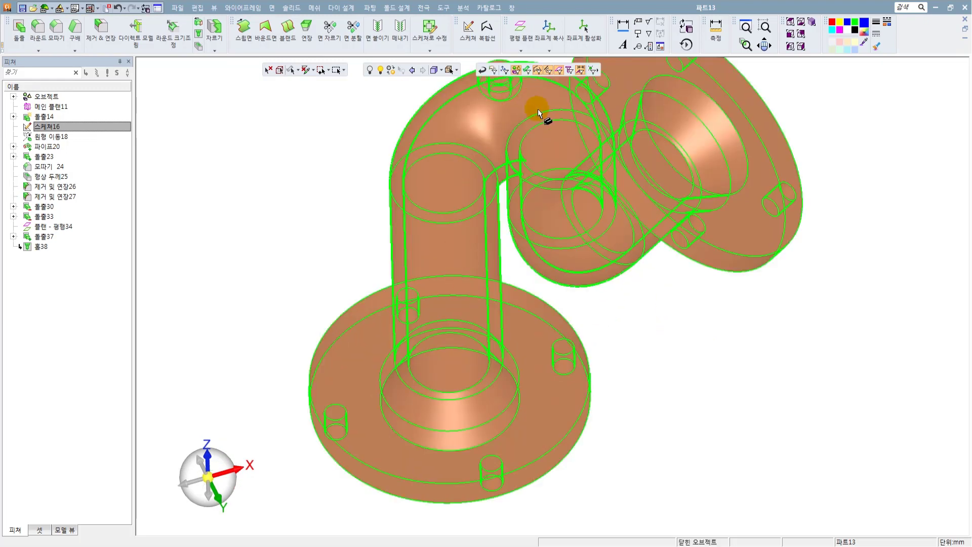
middle_drag(580, 217, 590, 298)
click(435, 260)
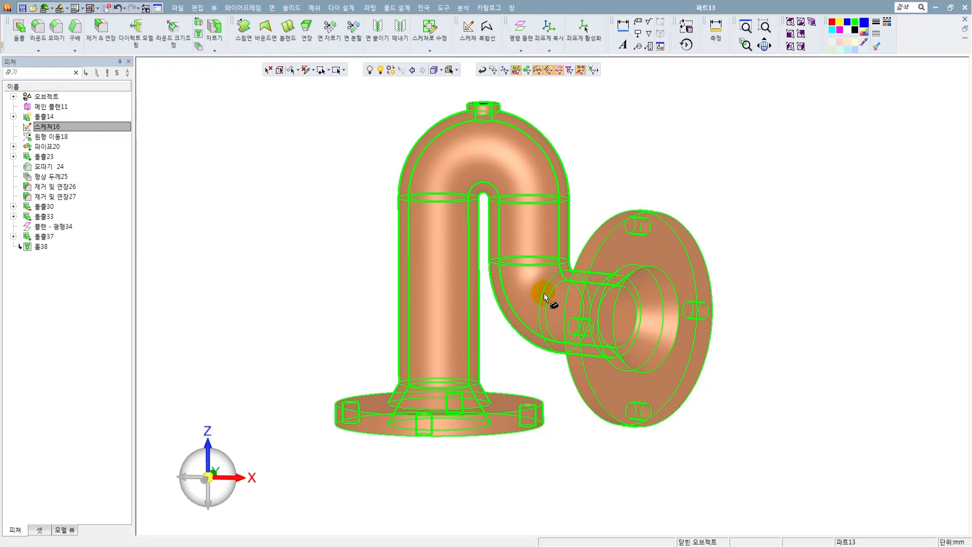
Examine the open flange faces from below and highlight the side flange's extrusion (돌출23) on the model.
middle_click(451, 336)
ctrl+middle_drag(451, 335, 439, 284)
ctrl+drag(439, 283, 436, 355)
click(419, 380)
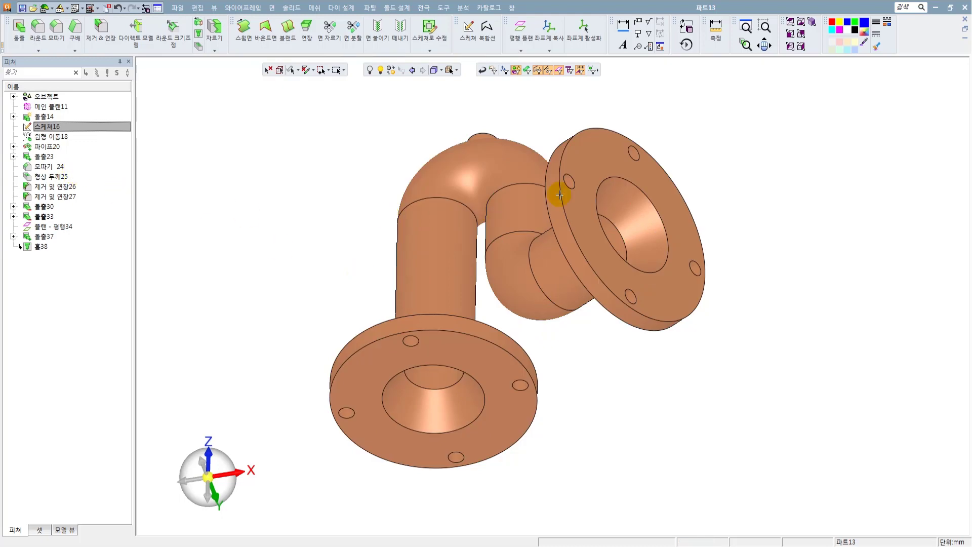
click(46, 207)
click(44, 156)
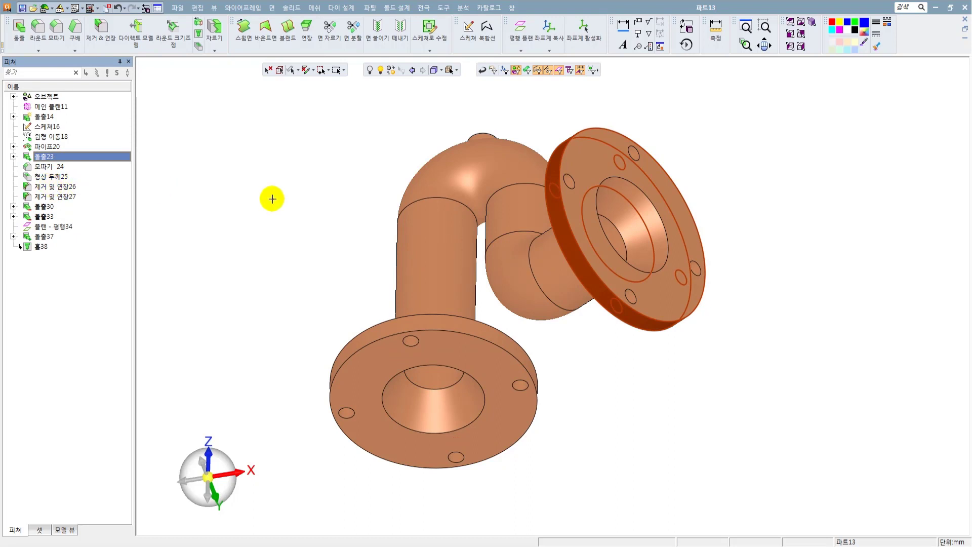
click(269, 198)
Open the shell feature (형상 두께25) for editing to review its open faces and wall thickness, and leave it without changes.
click(52, 178)
right_click(53, 179)
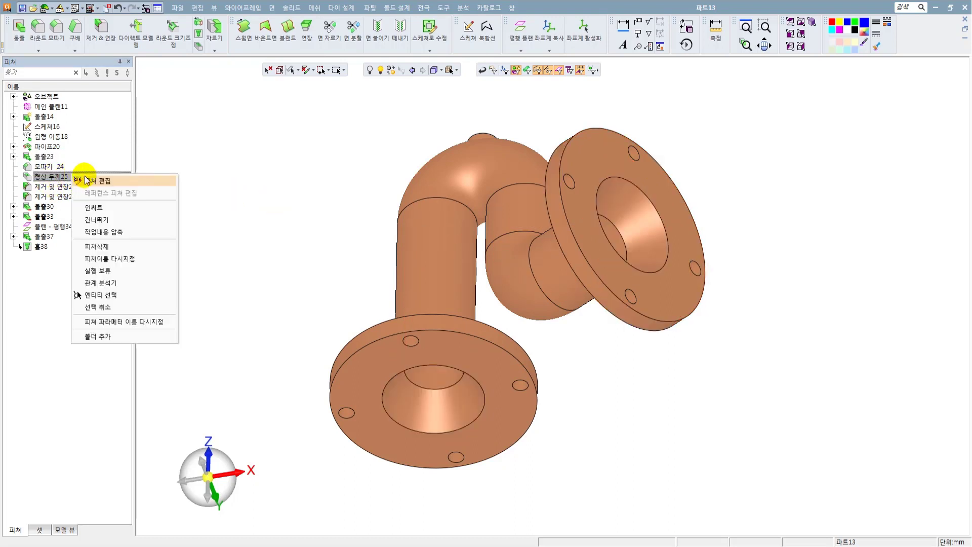
click(81, 179)
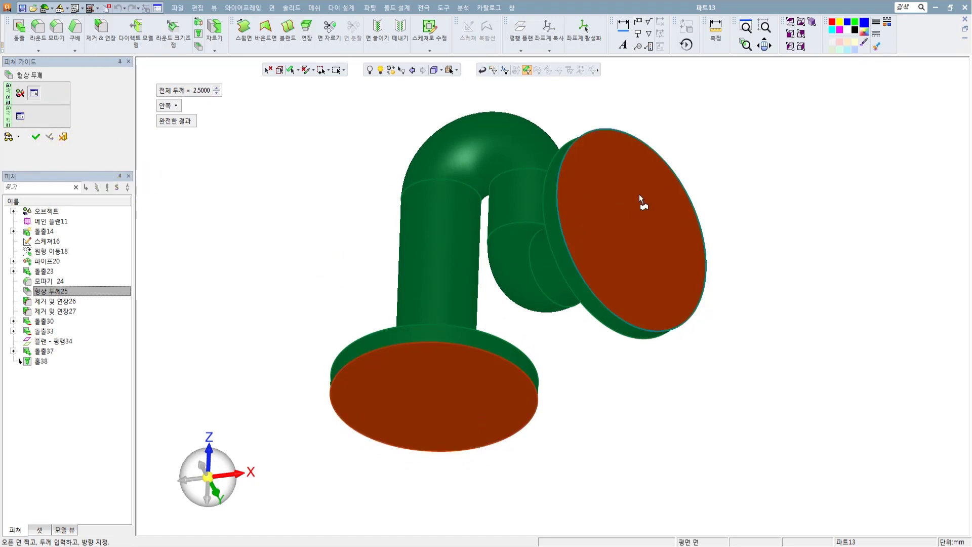
click(63, 137)
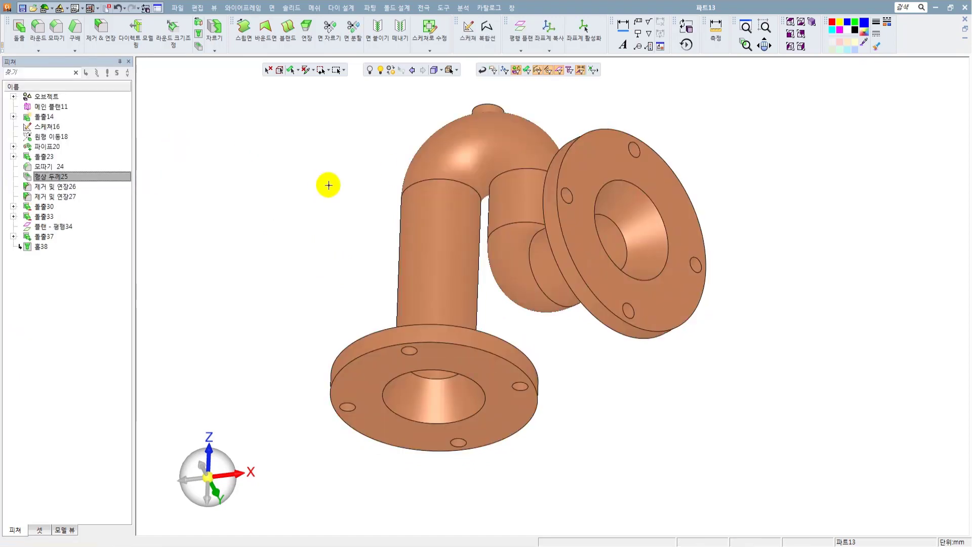
Inspect the threaded boss atop the bend up close, and view the whole flanged pipe at an angle from above.
middle_drag(329, 185, 494, 169)
scroll(481, 184, up, 4)
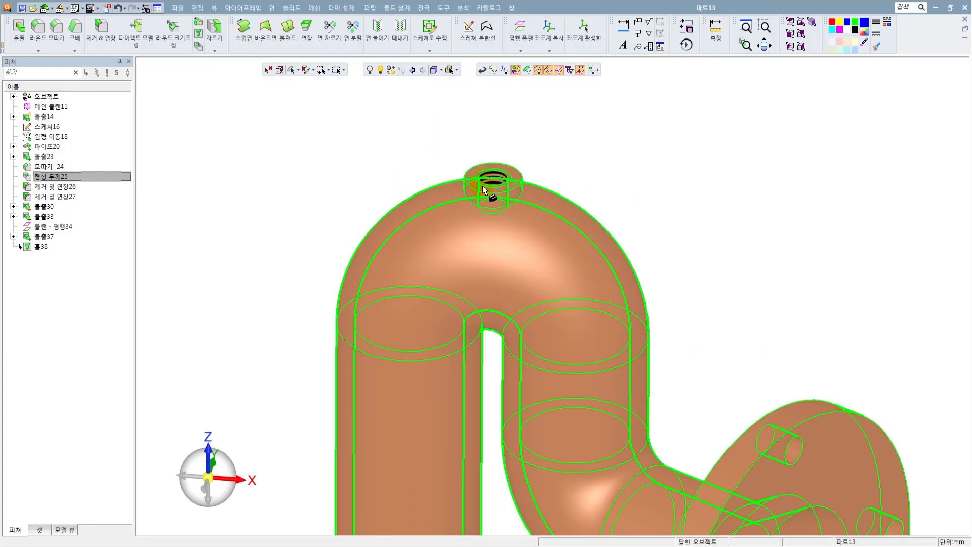
scroll(508, 197, down, 3)
middle_drag(535, 283, 340, 232)
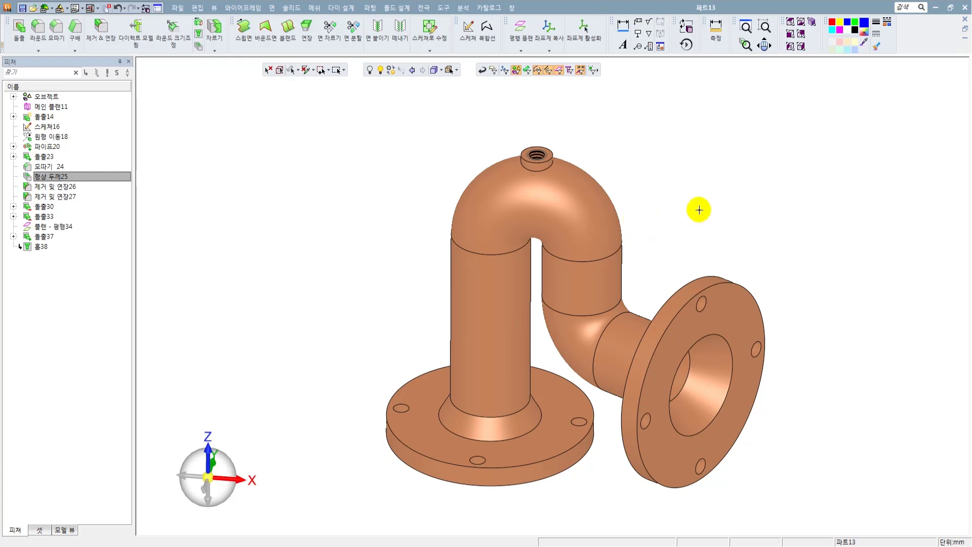
ctrl+right_drag(699, 209, 700, 270)
ctrl+middle_drag(724, 274, 697, 262)
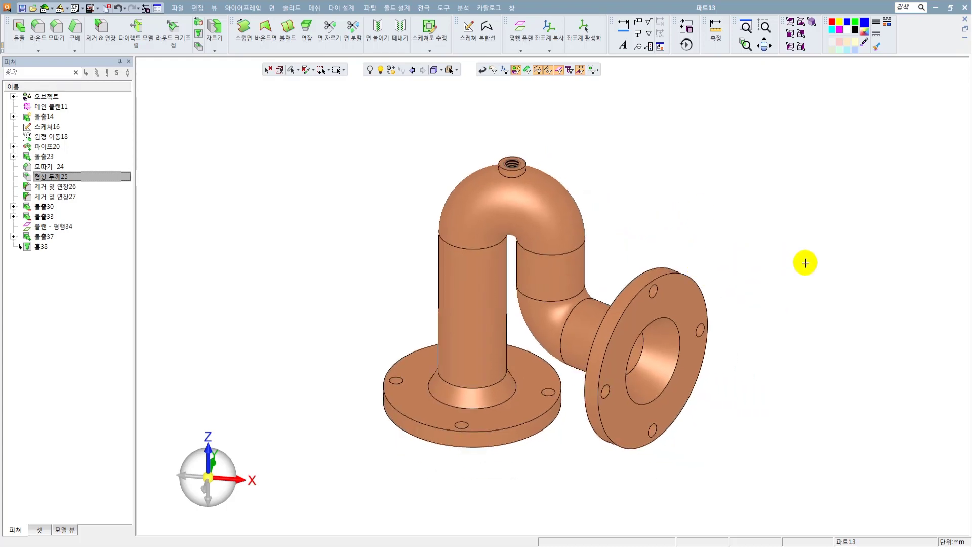